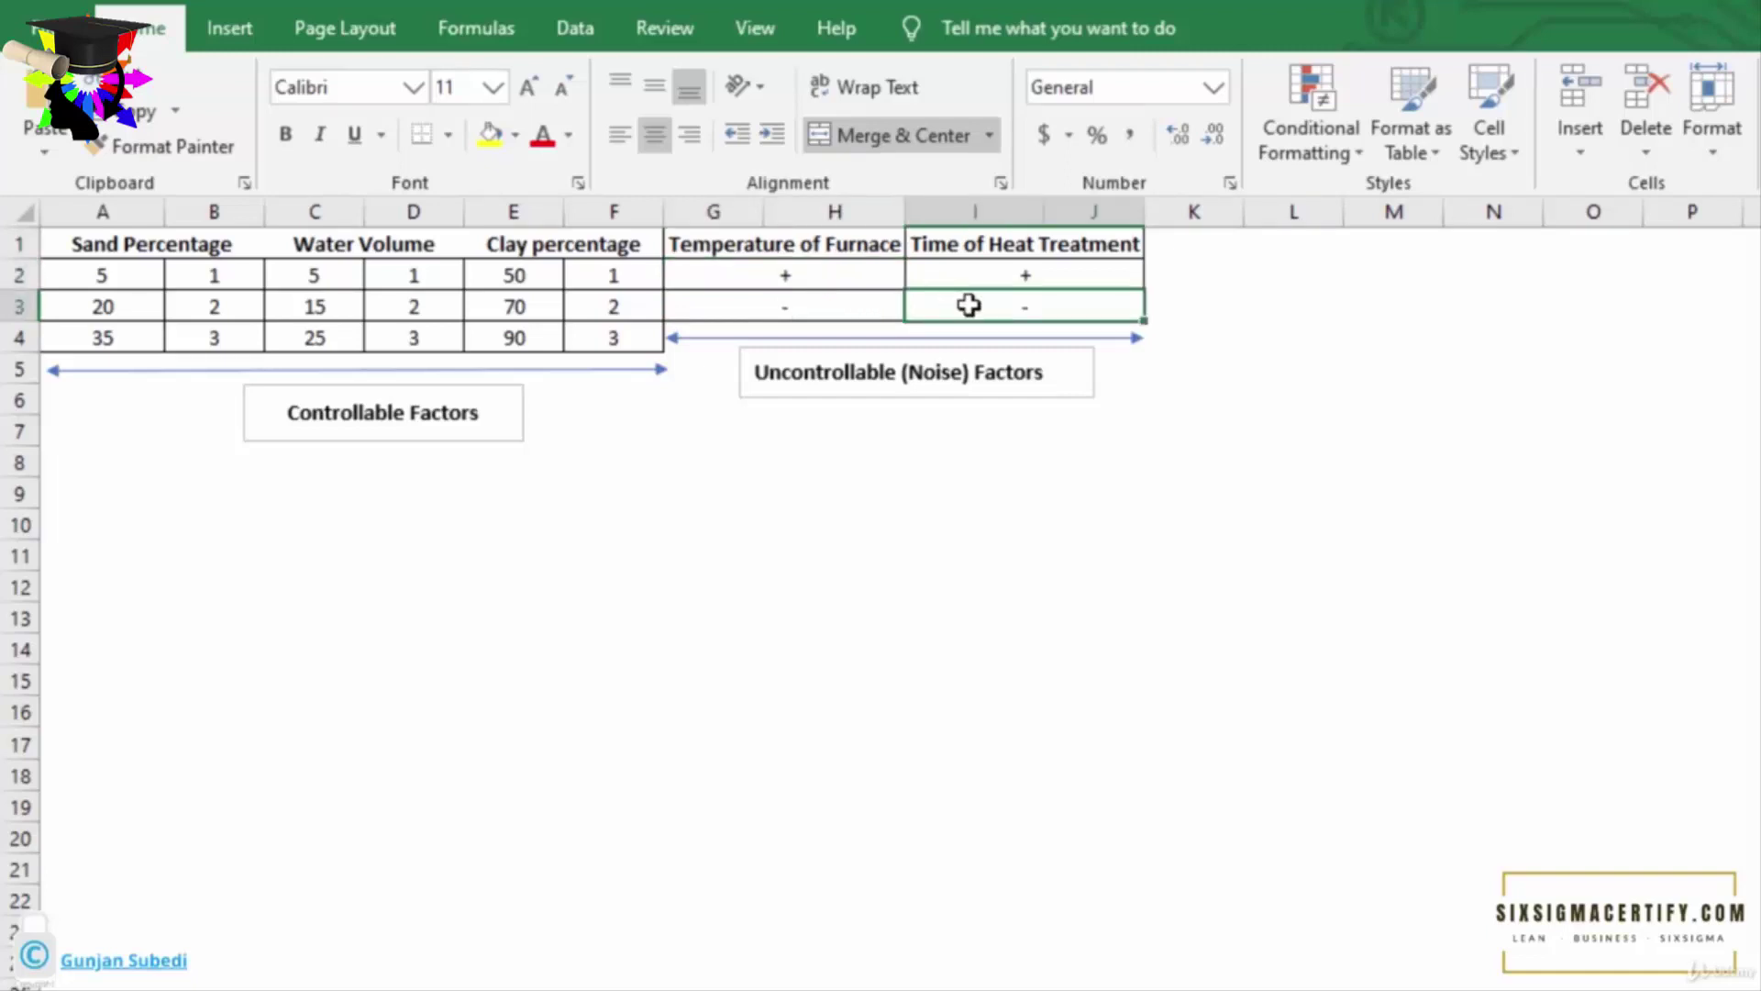
- Review the noise factors and the three controllable factors in the worksheet's factor table
{"action": "left_click", "coordinate": [973, 269]}
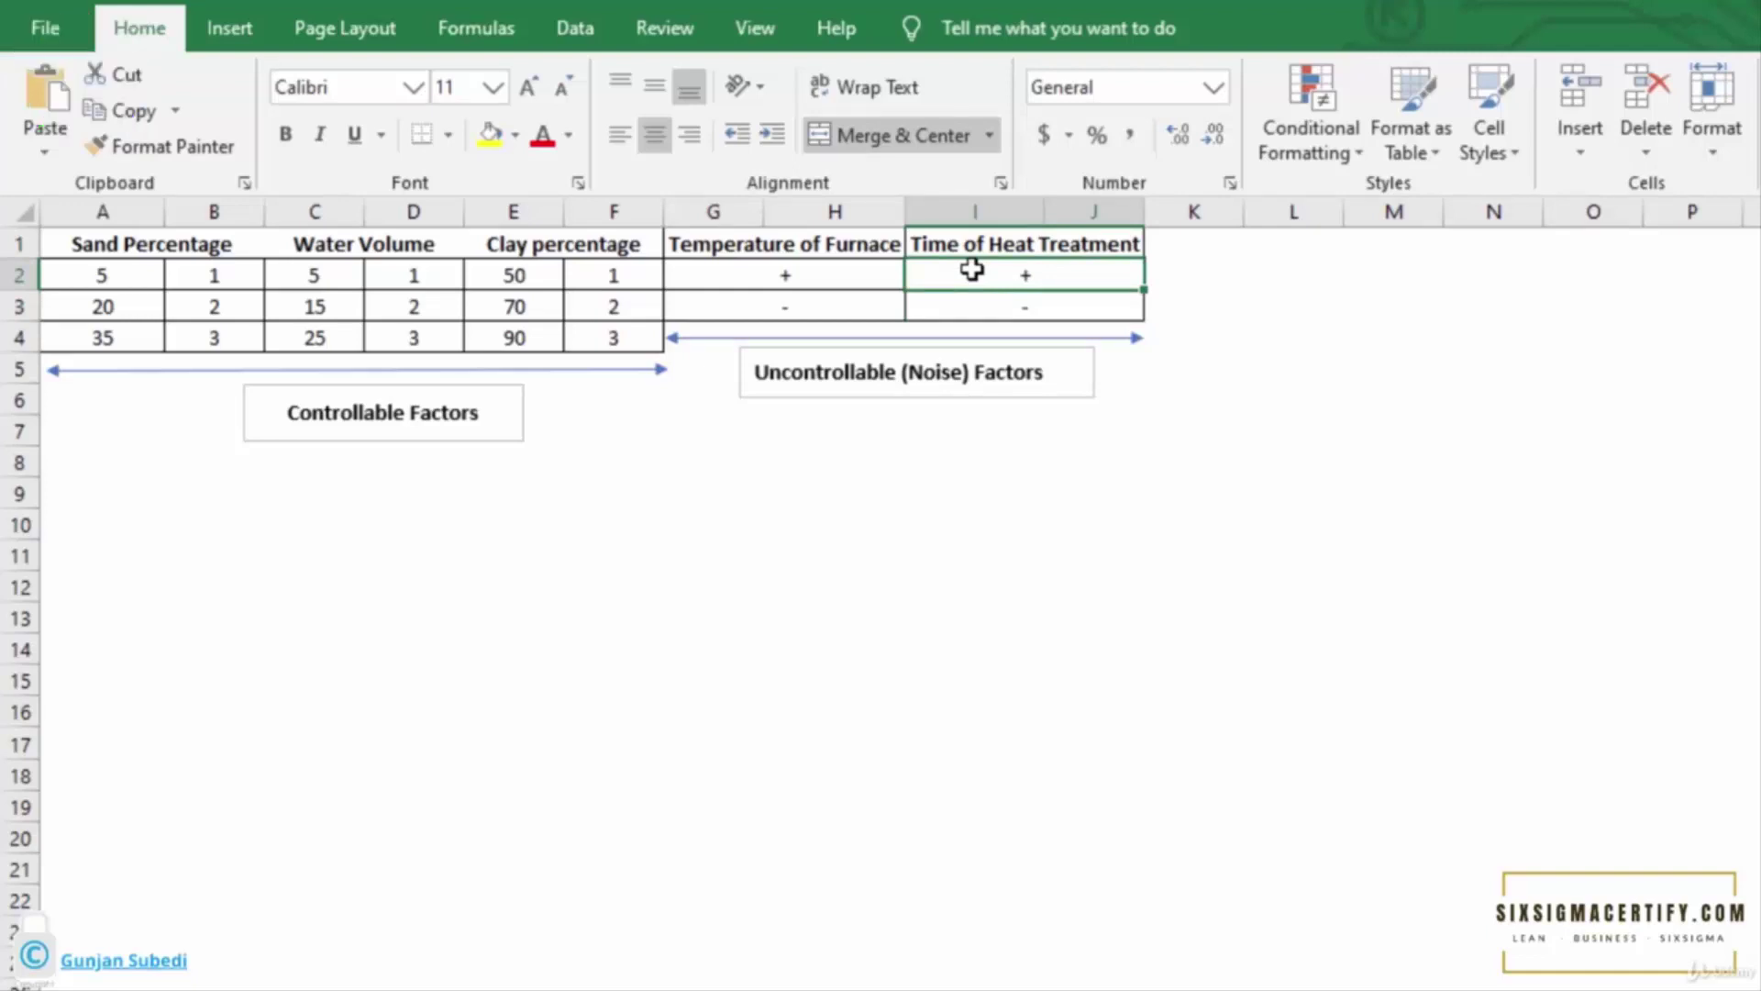
{"action": "left_click", "coordinate": [841, 253]}
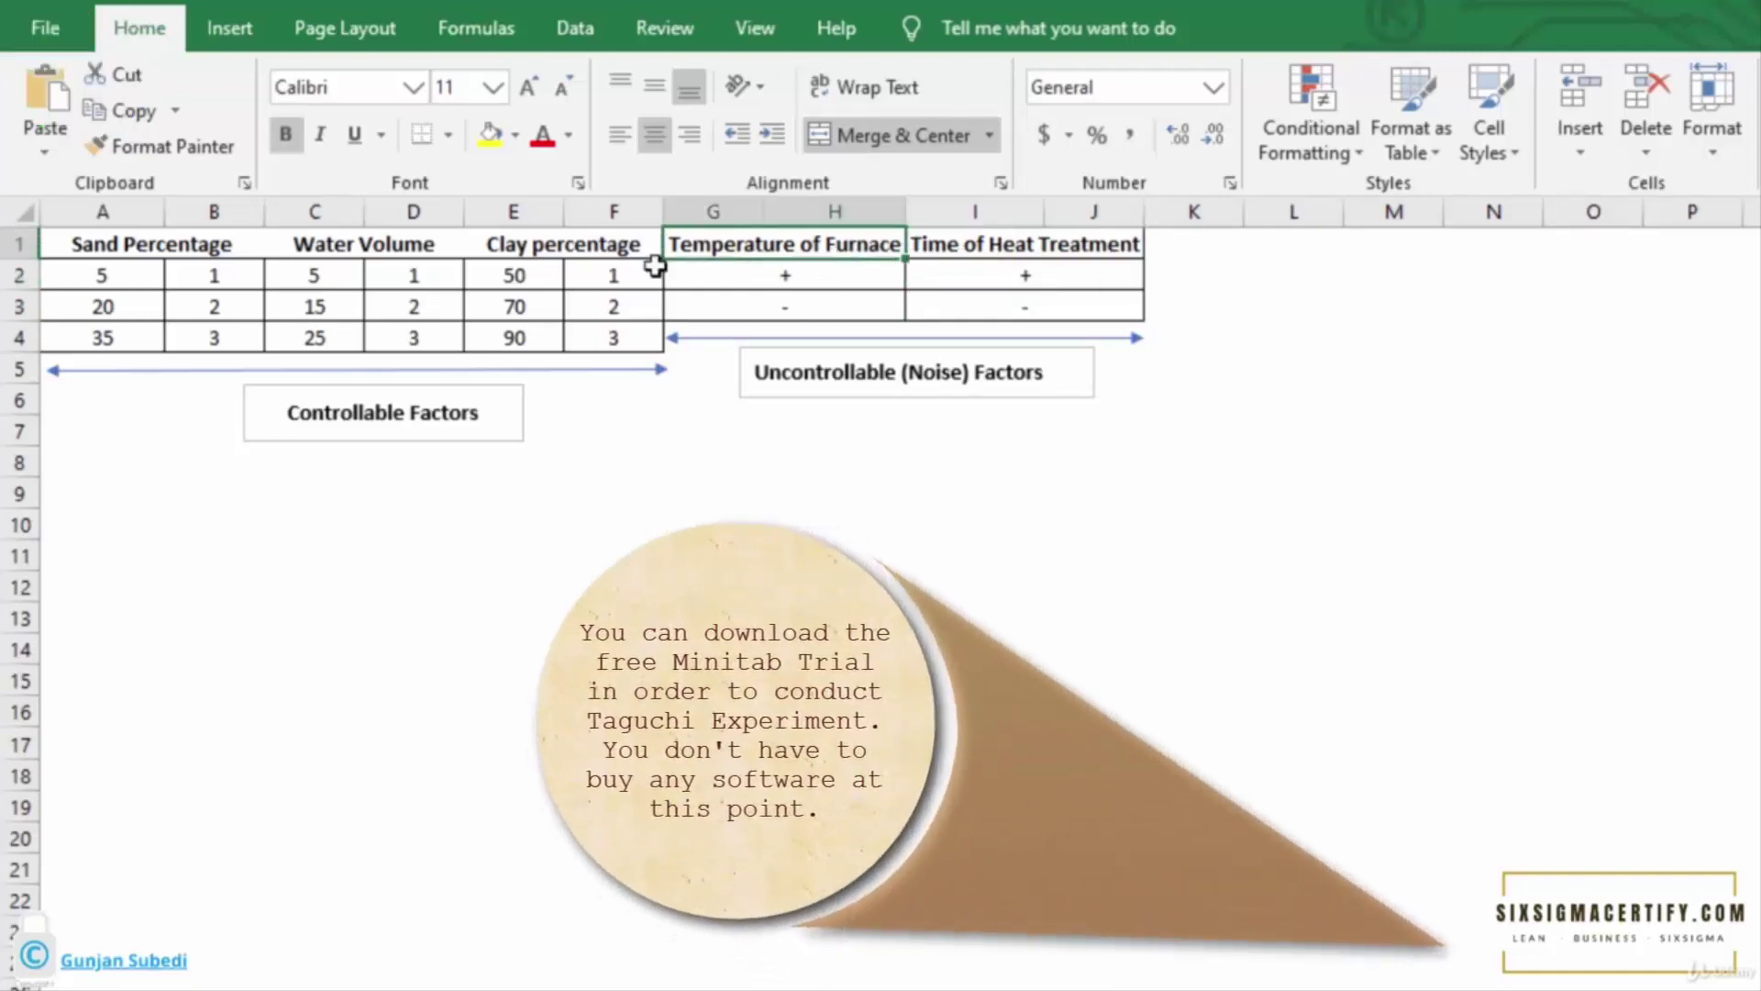
{"action": "left_click", "coordinate": [248, 244]}
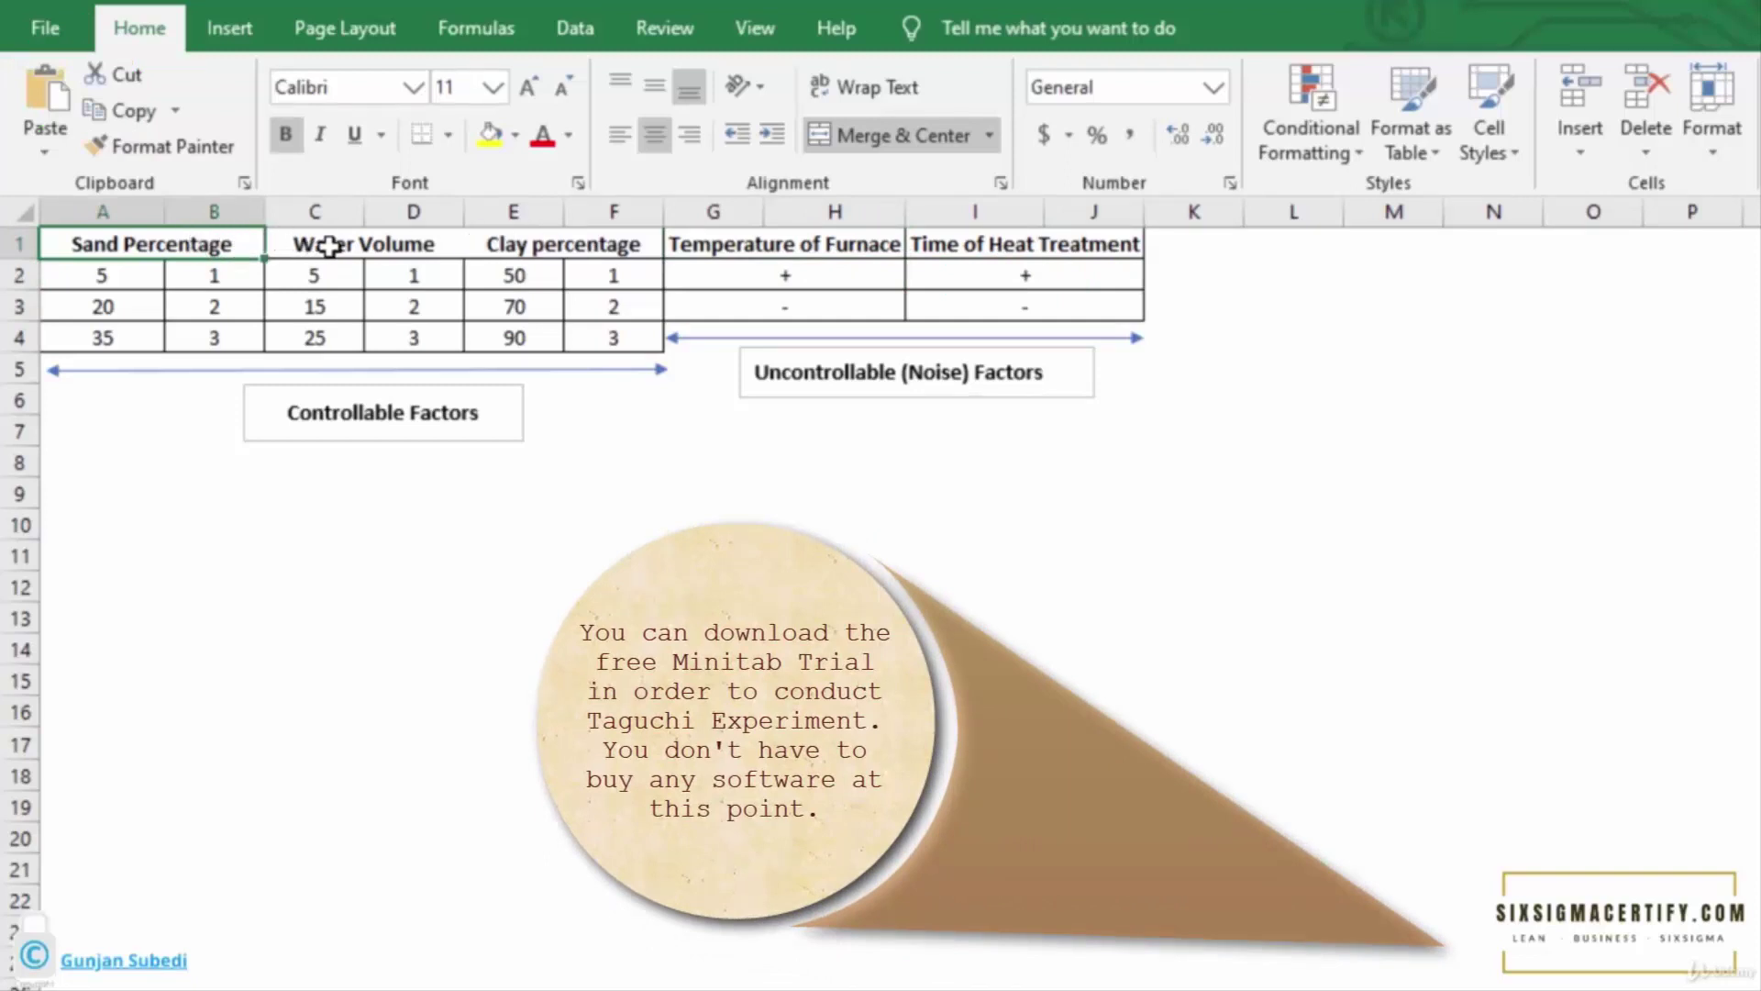
{"action": "left_click", "coordinate": [328, 244]}
{"action": "left_click", "coordinate": [528, 241]}
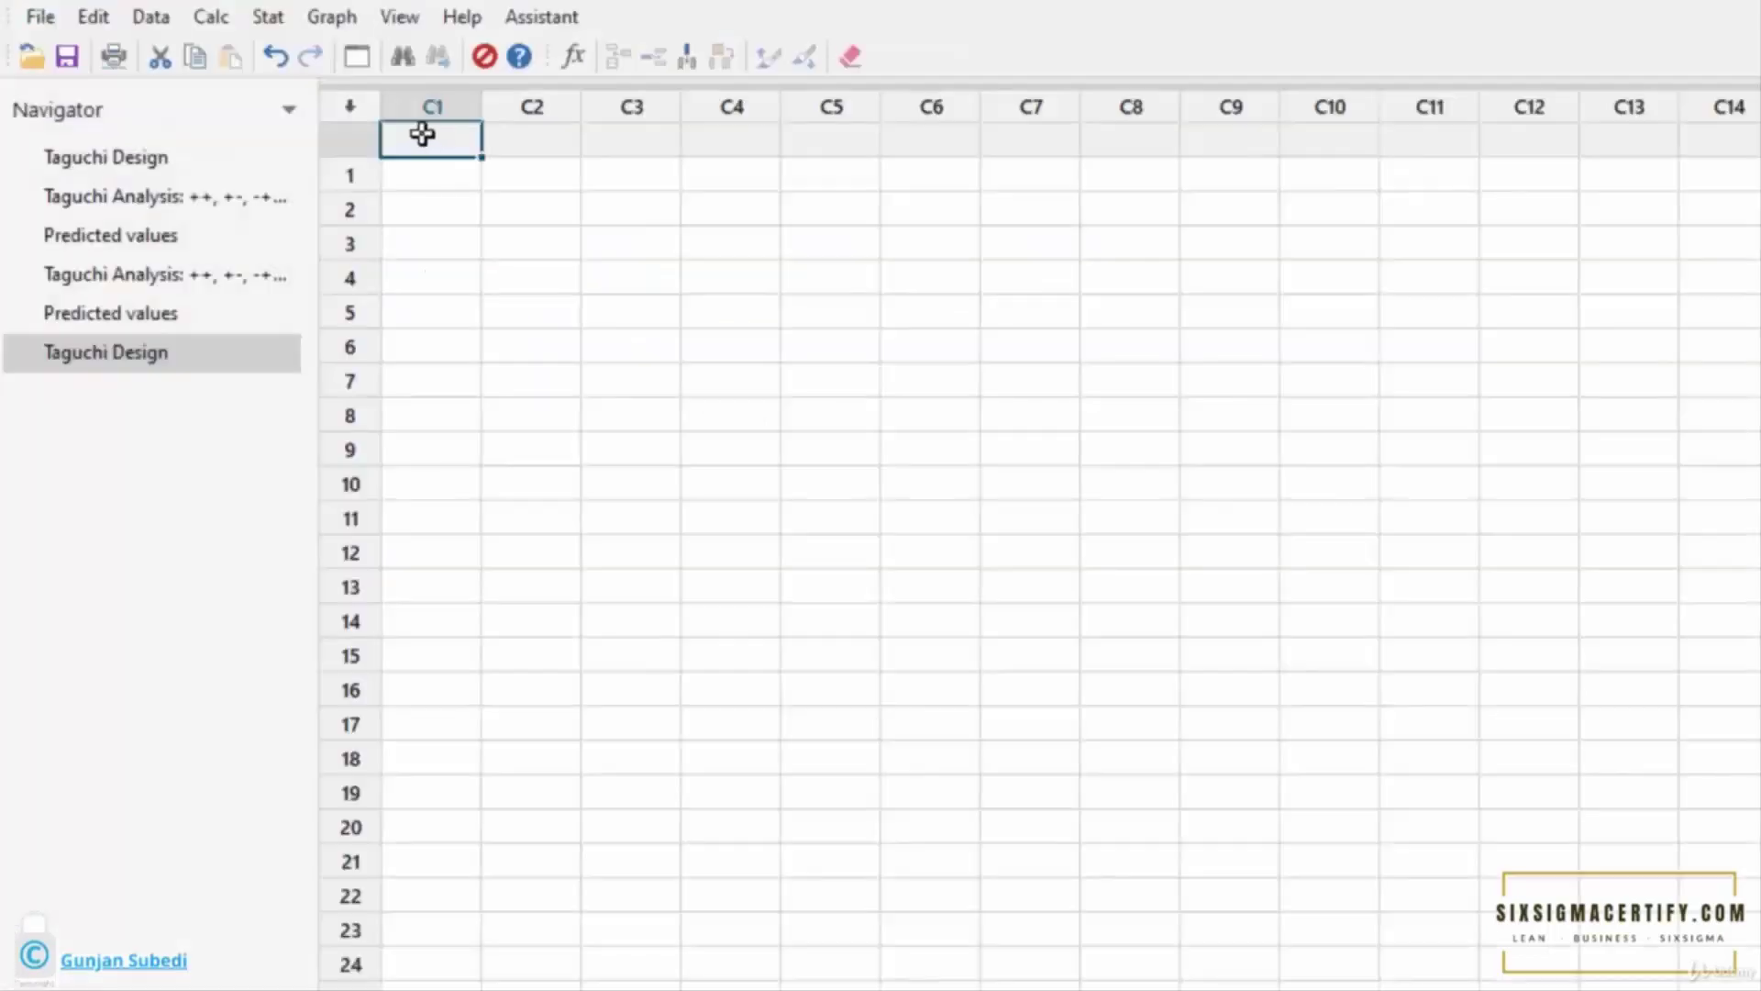
- Switch to Minitab and start creating a new Taguchi design of experiments
{"action": "left_click", "coordinate": [266, 22]}
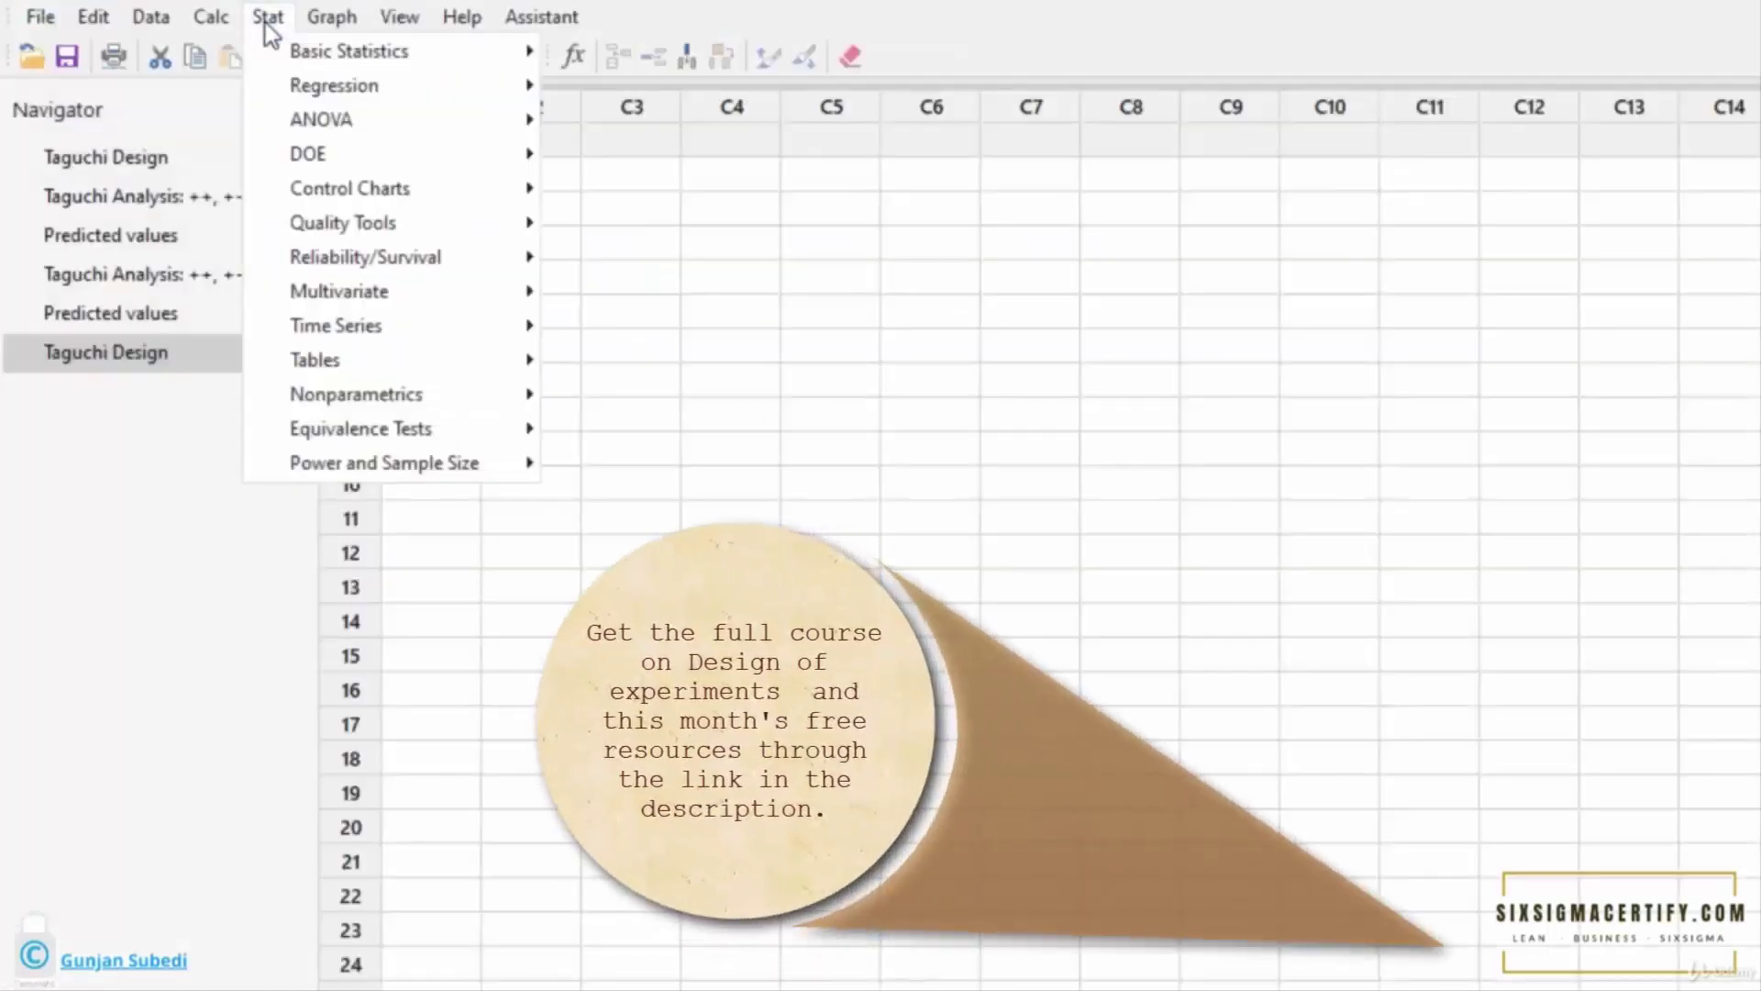
{"action": "mouse_move", "coordinate": [323, 154]}
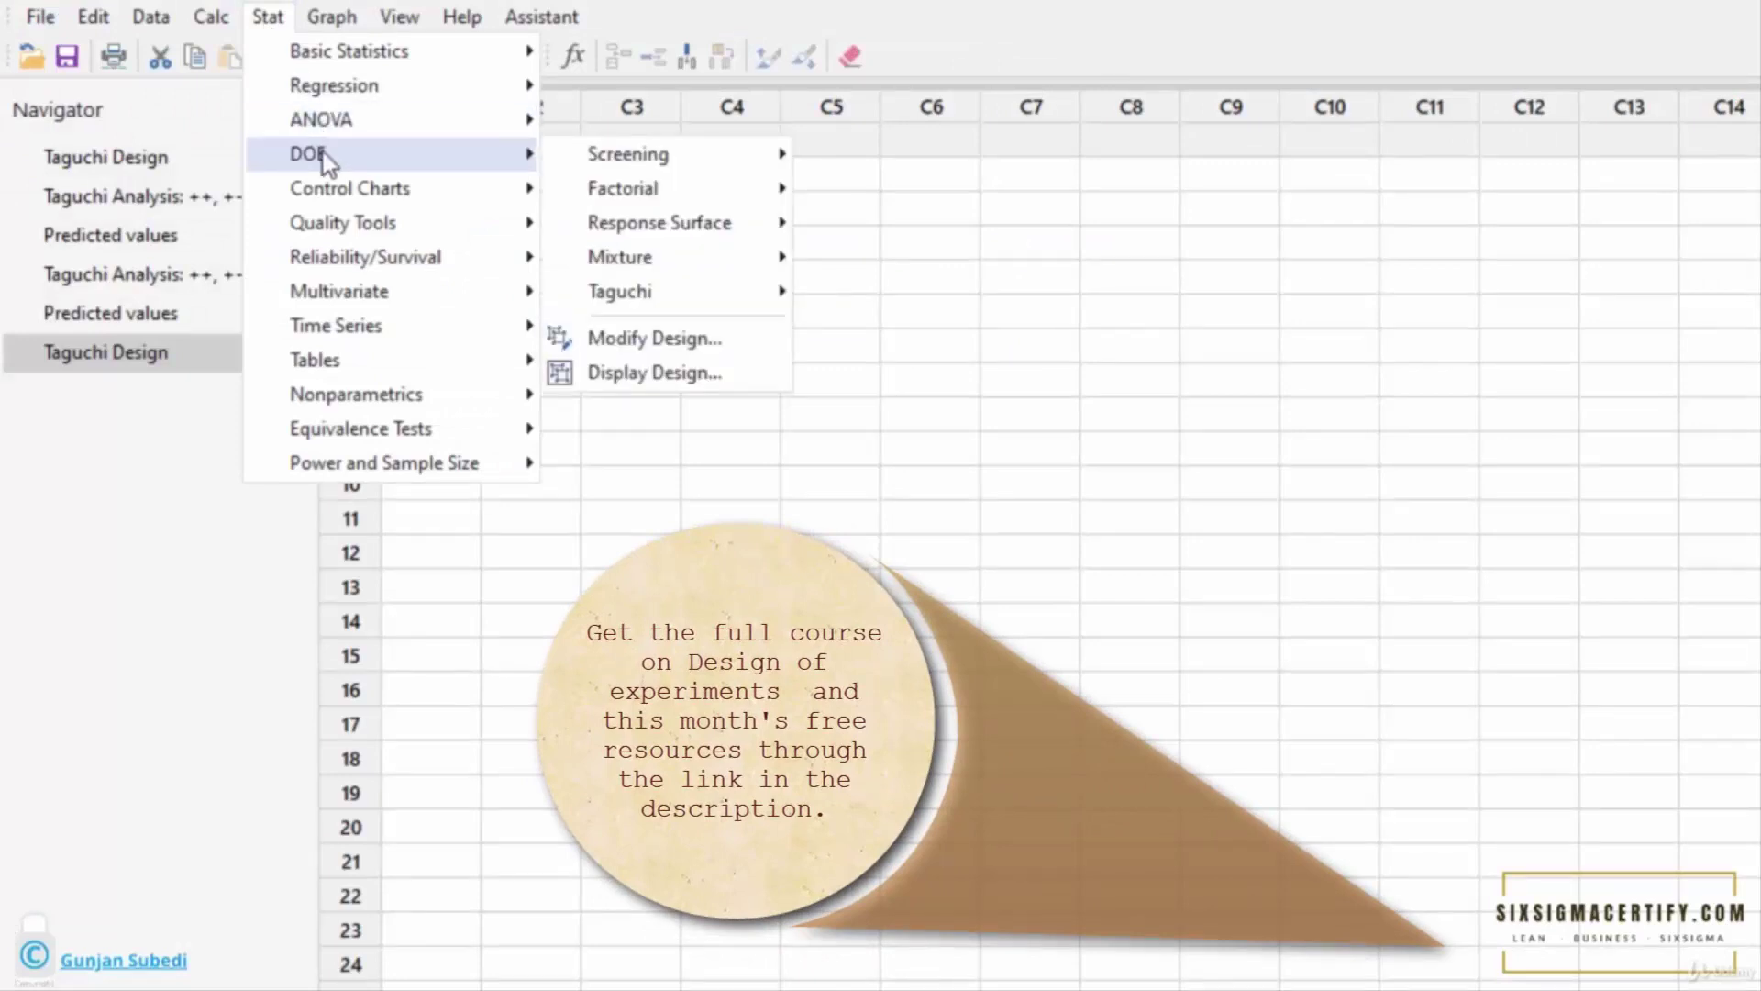
{"action": "mouse_move", "coordinate": [662, 291]}
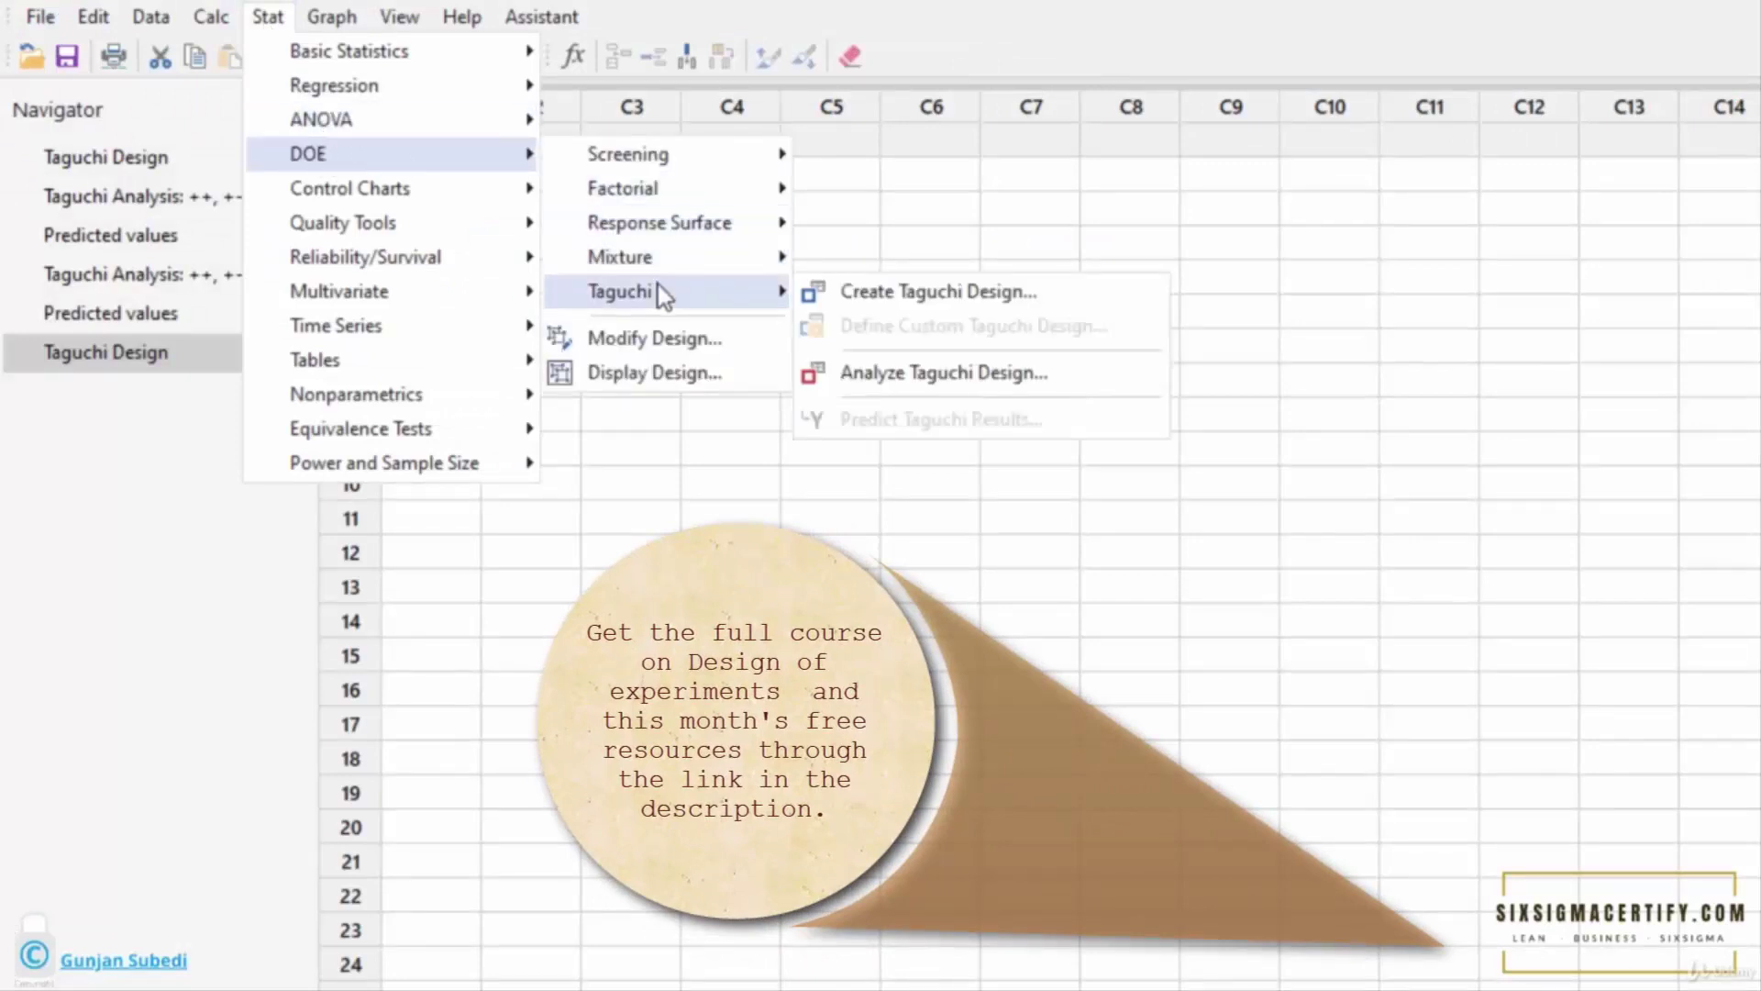
{"action": "left_click", "coordinate": [839, 297]}
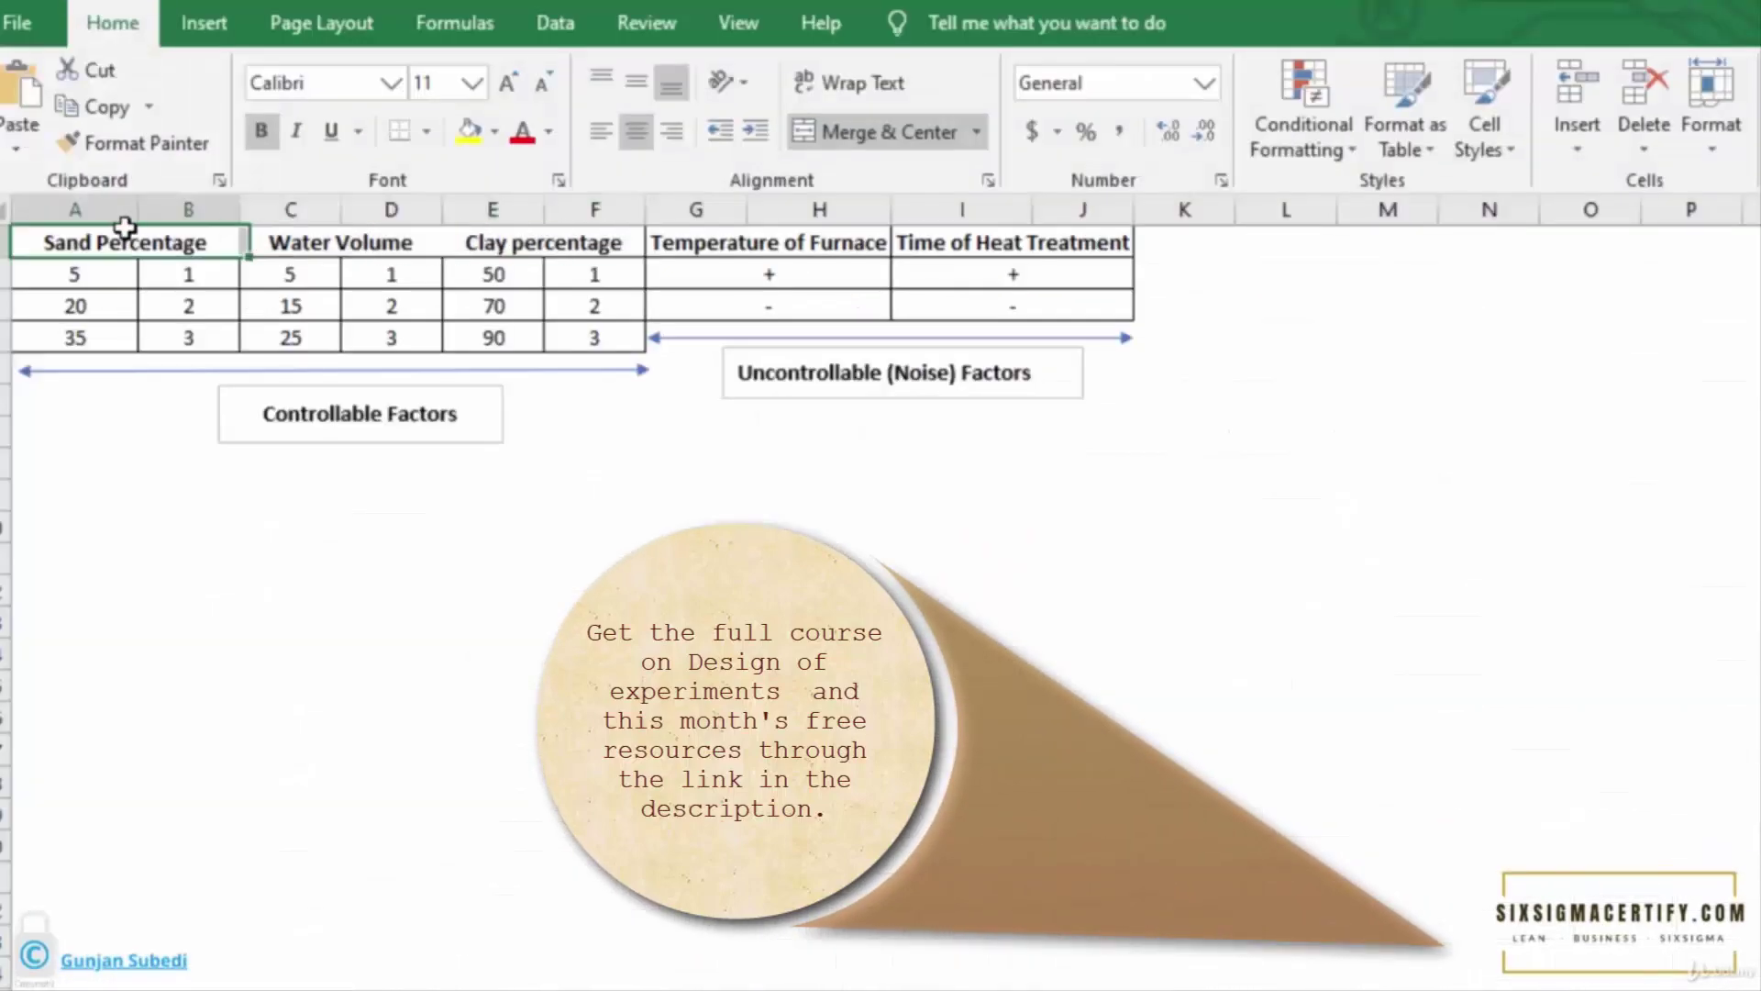
- Check the factor table in Excel for the controllable factors and the number of levels of each
{"action": "left_click_drag", "start_coordinate": [130, 224], "coordinate": [997, 210]}
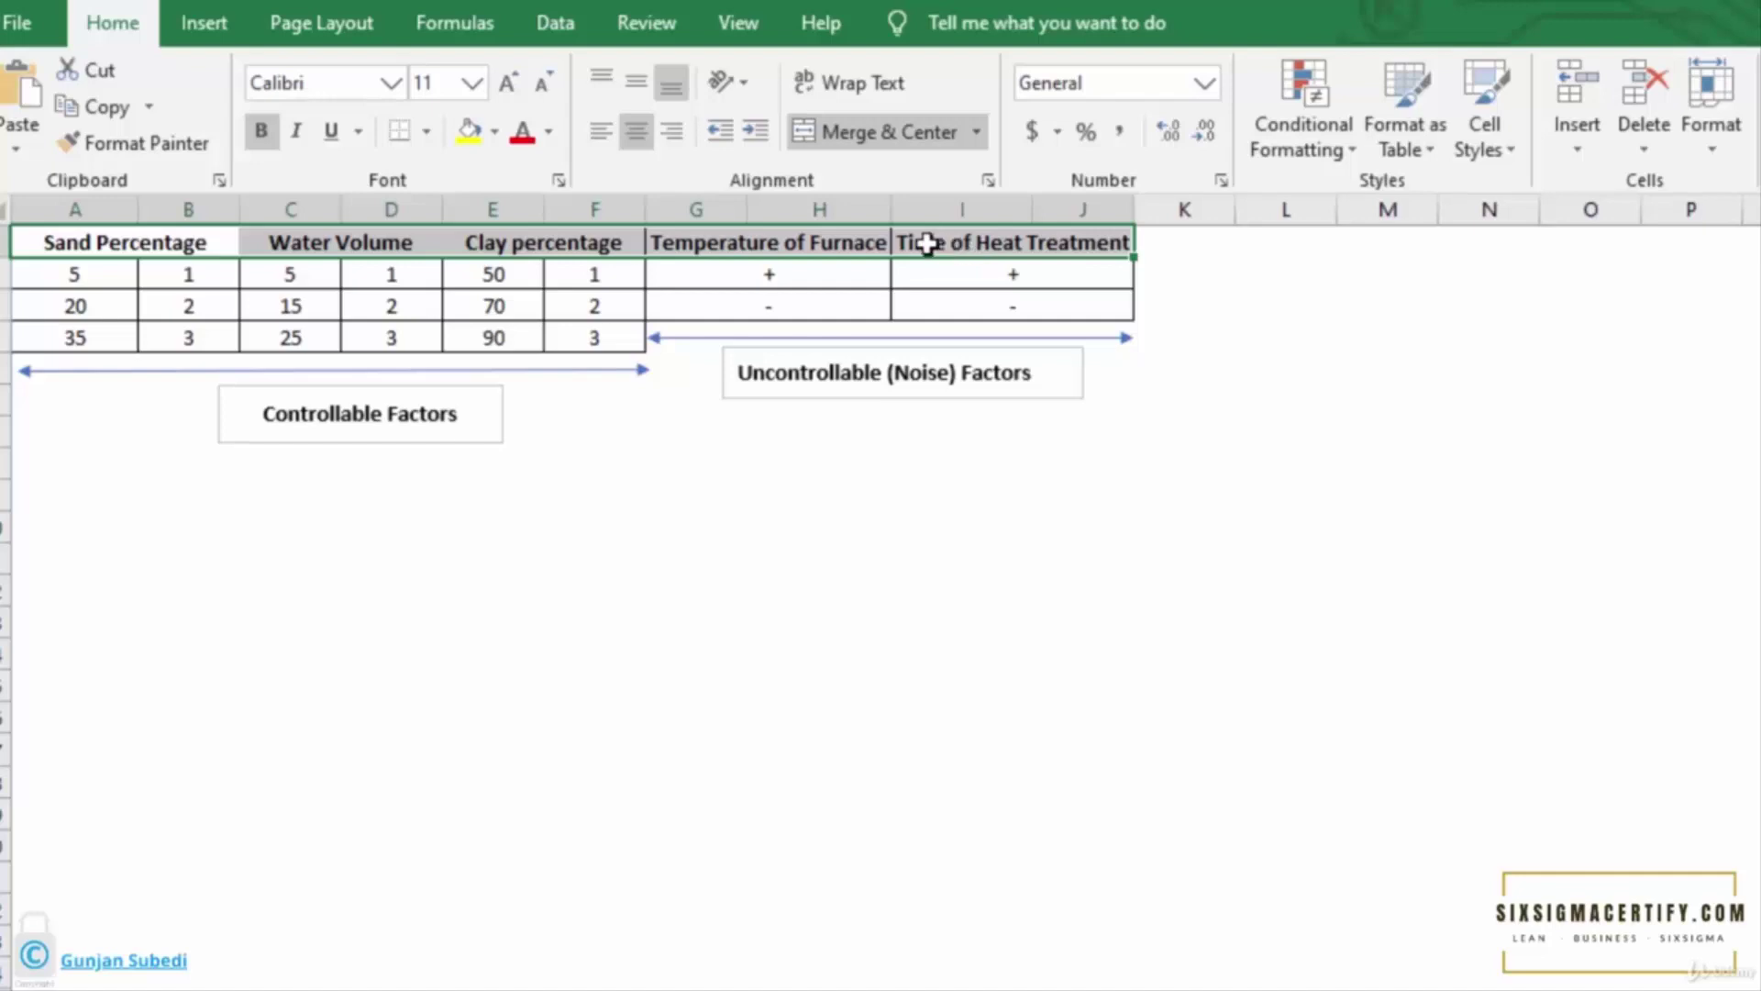
{"action": "left_click_drag", "start_coordinate": [141, 246], "coordinate": [502, 242]}
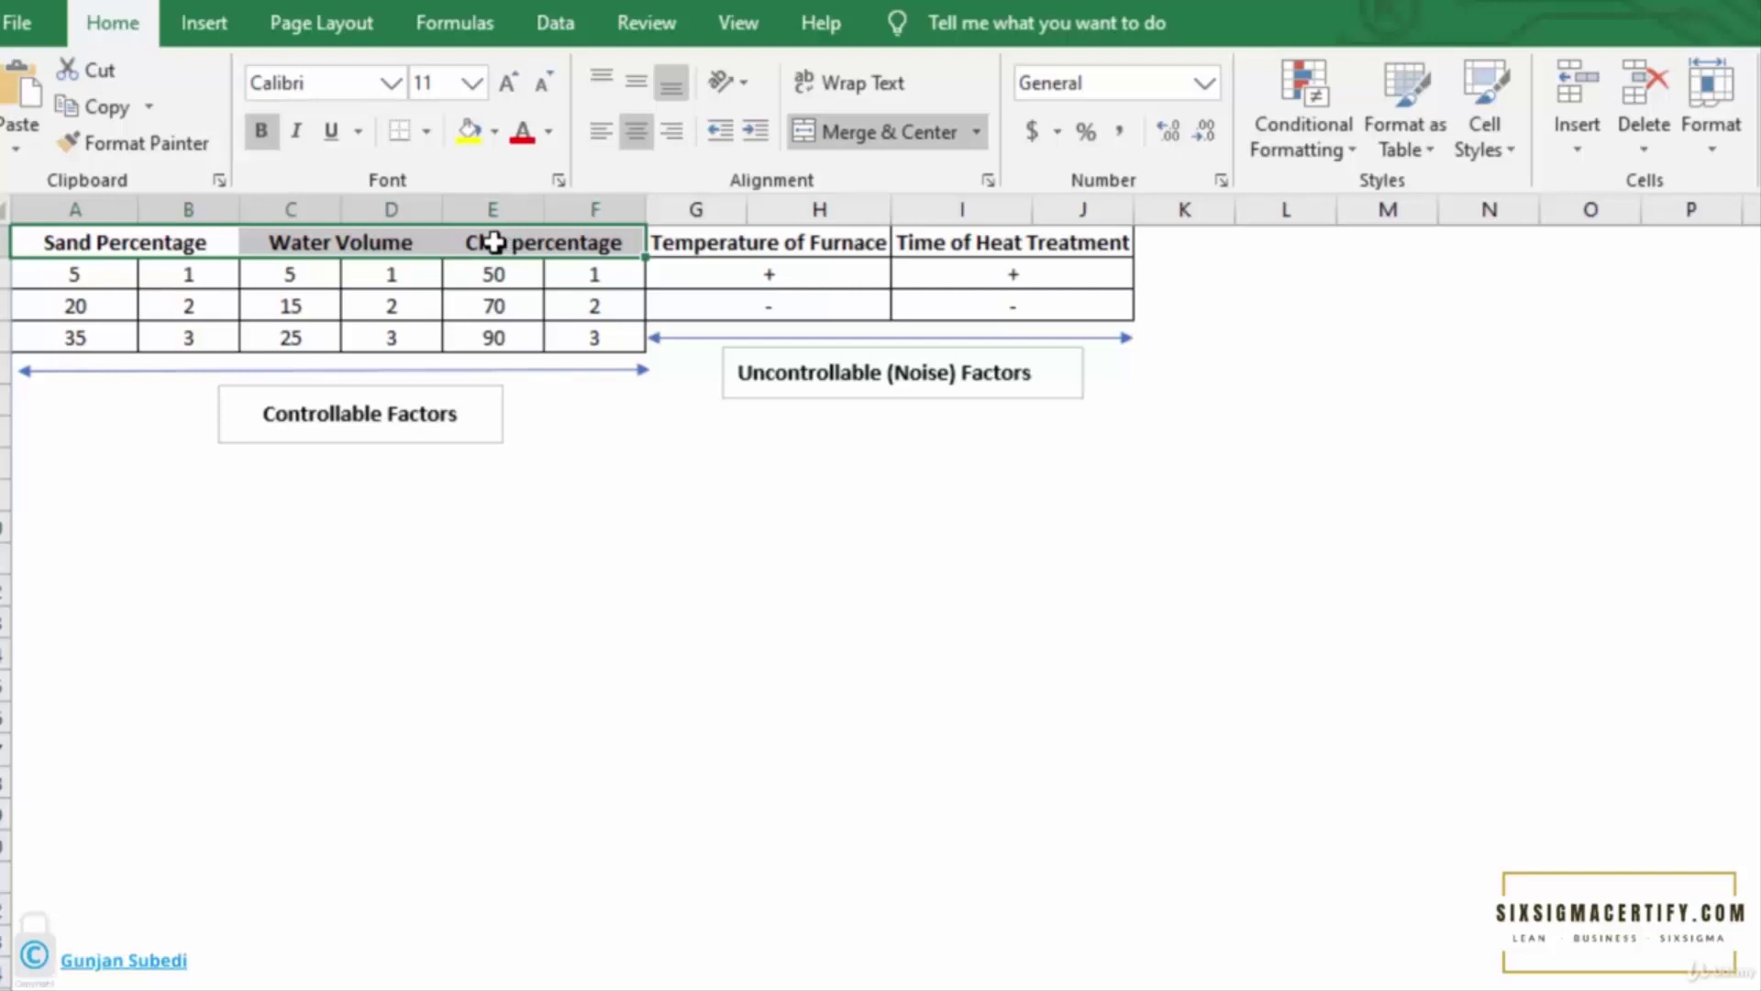
{"action": "left_click_drag", "start_coordinate": [177, 239], "coordinate": [503, 245]}
{"action": "left_click_drag", "start_coordinate": [182, 280], "coordinate": [182, 338]}
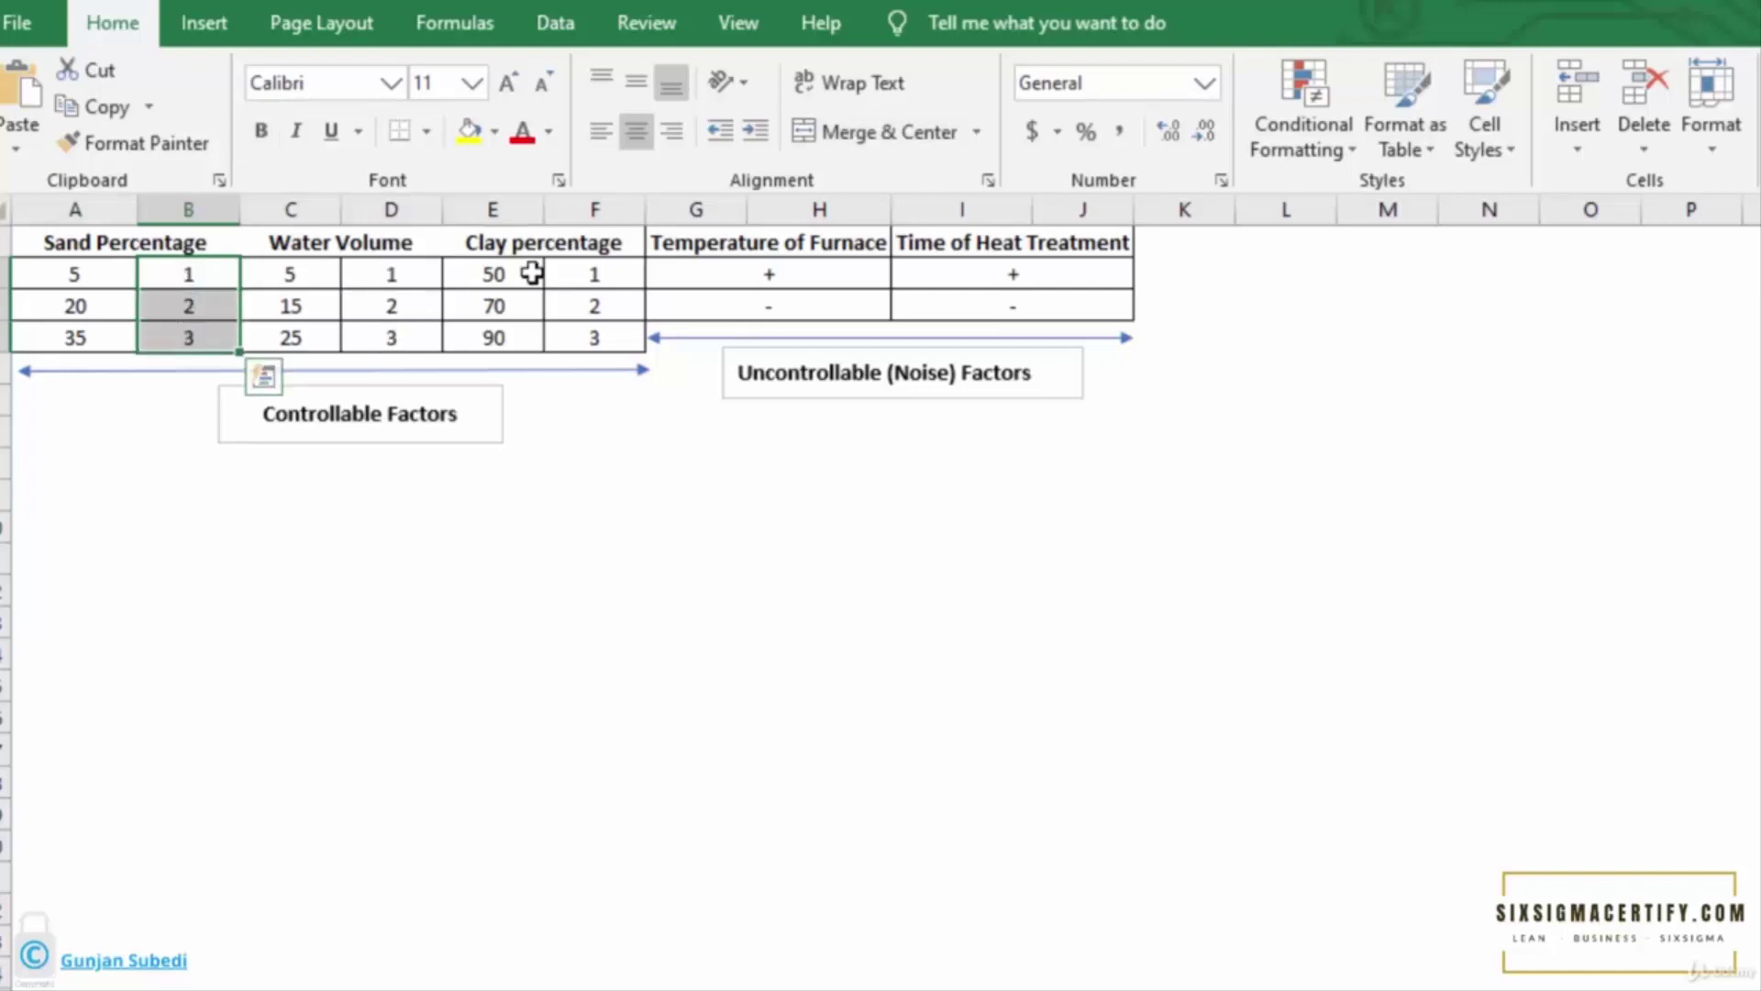
{"action": "left_click", "coordinate": [607, 269]}
{"action": "left_click_drag", "start_coordinate": [607, 269], "coordinate": [602, 338]}
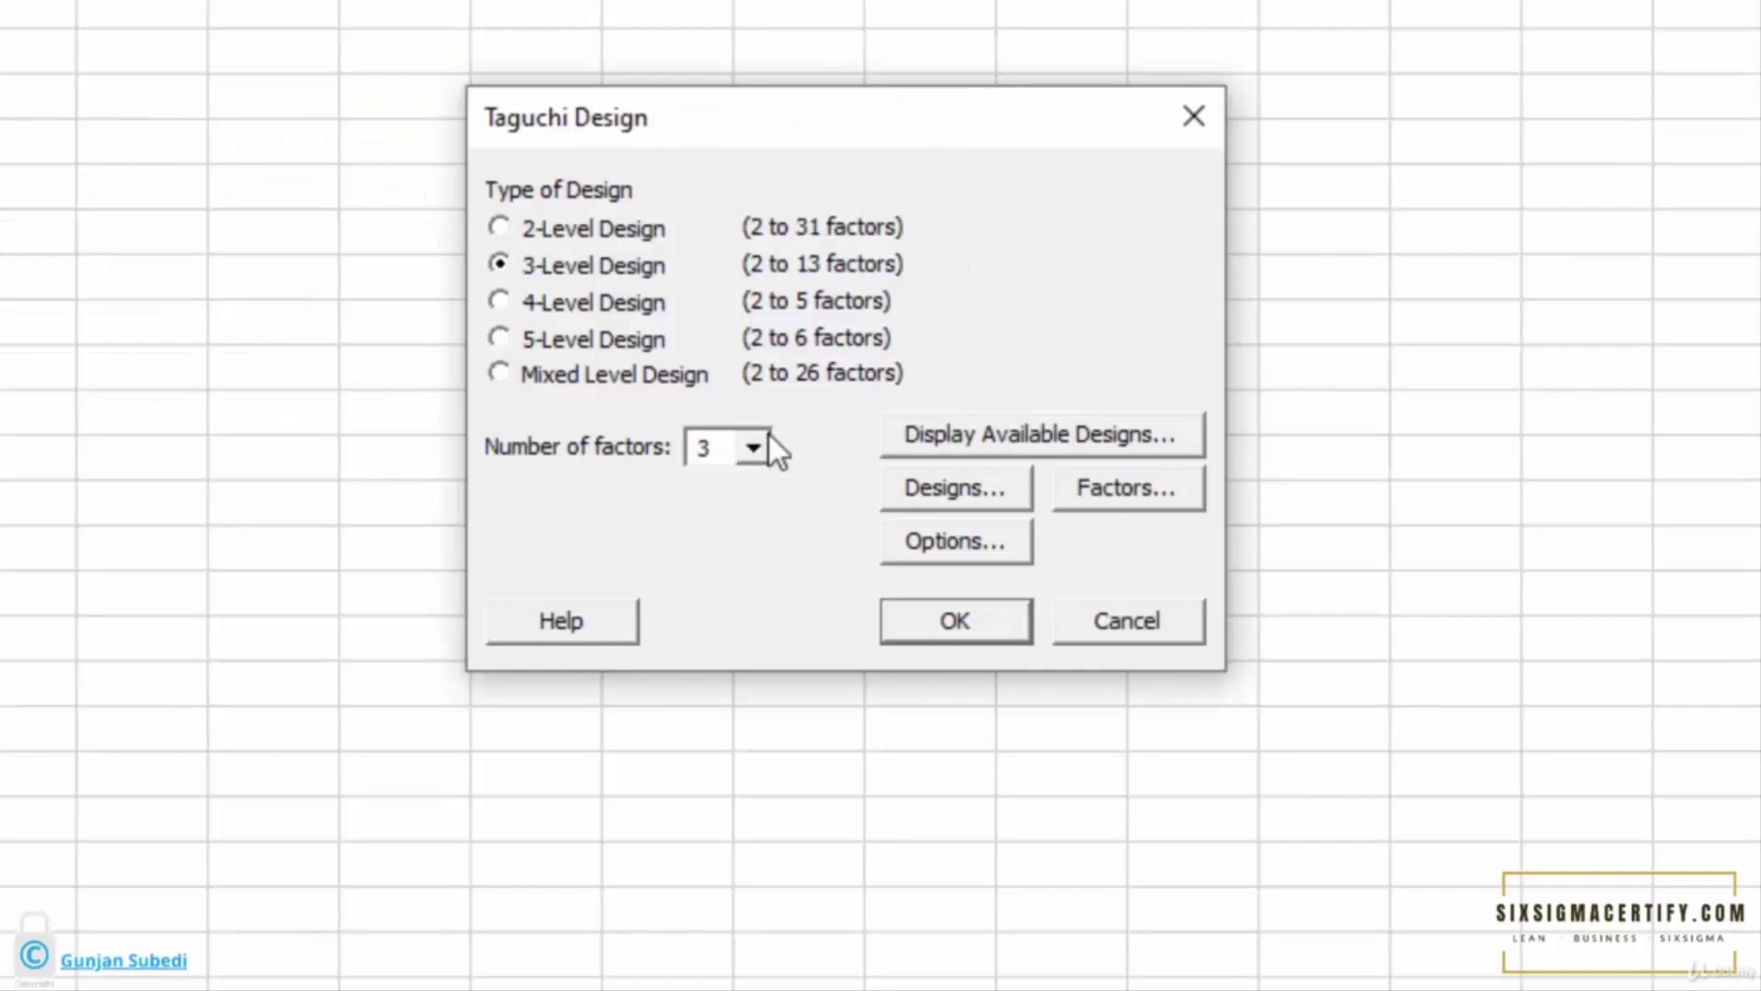
- In Minitab, choose the L9 array for the 3-level Taguchi design with 3 factors
{"action": "left_click", "coordinate": [917, 497]}
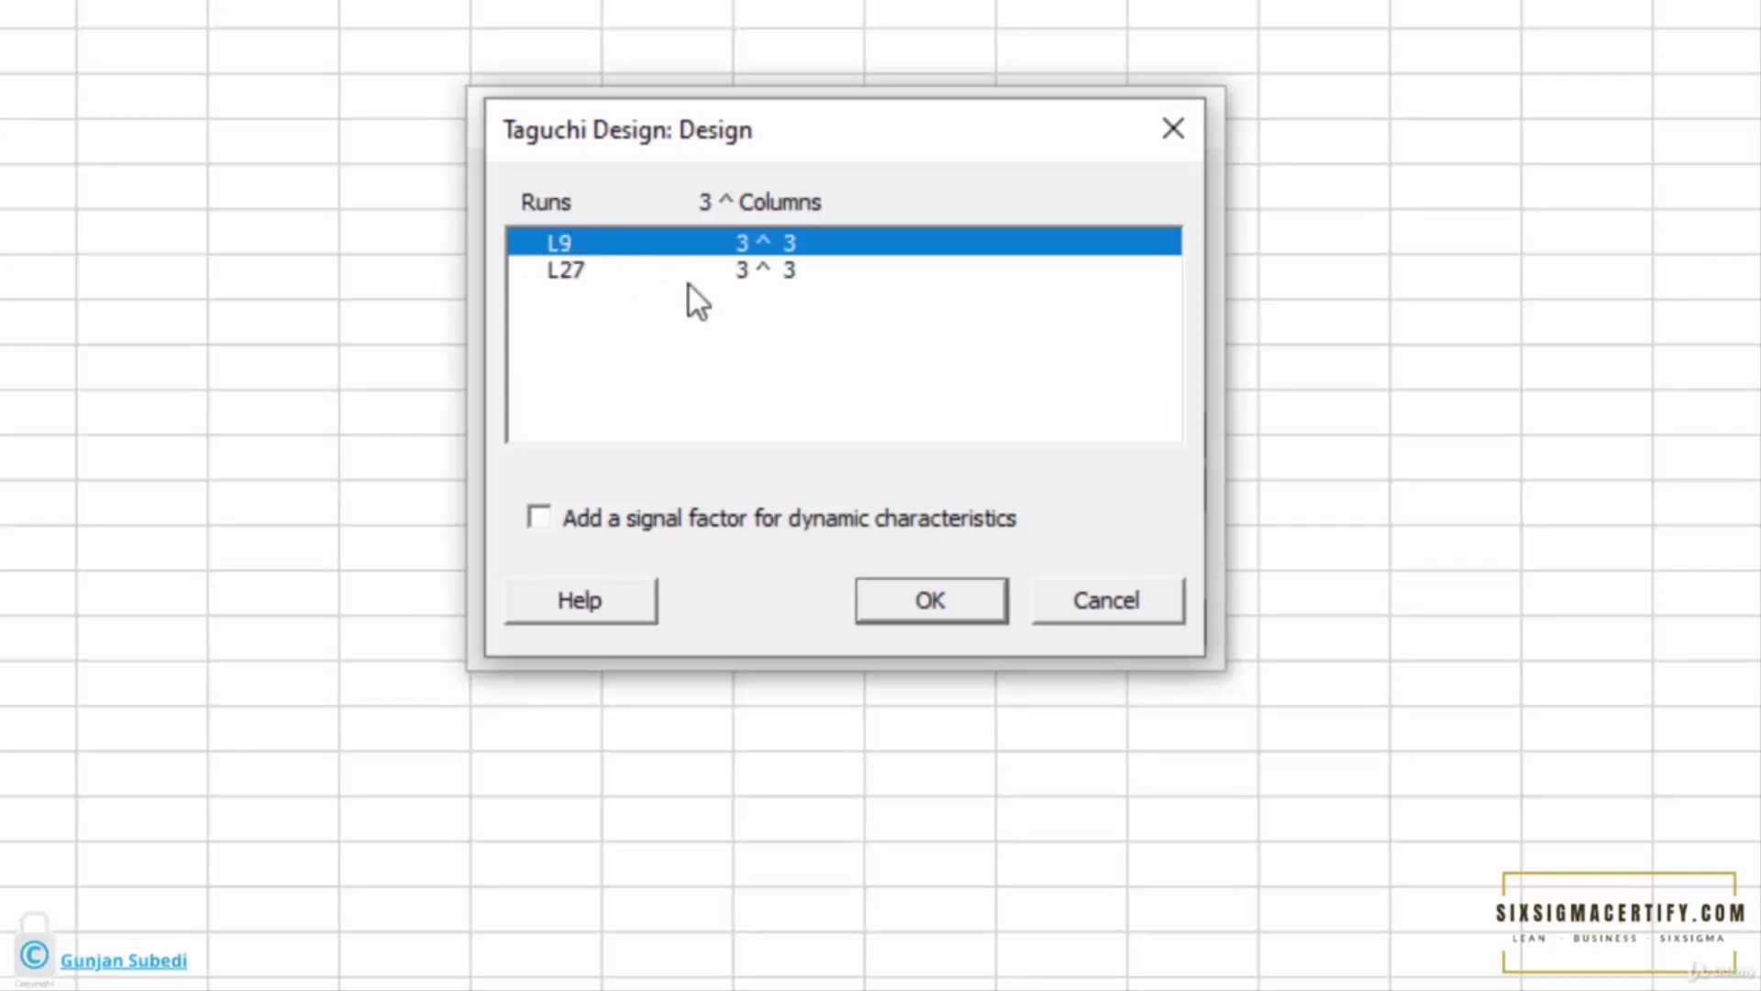
{"action": "left_click", "coordinate": [895, 622]}
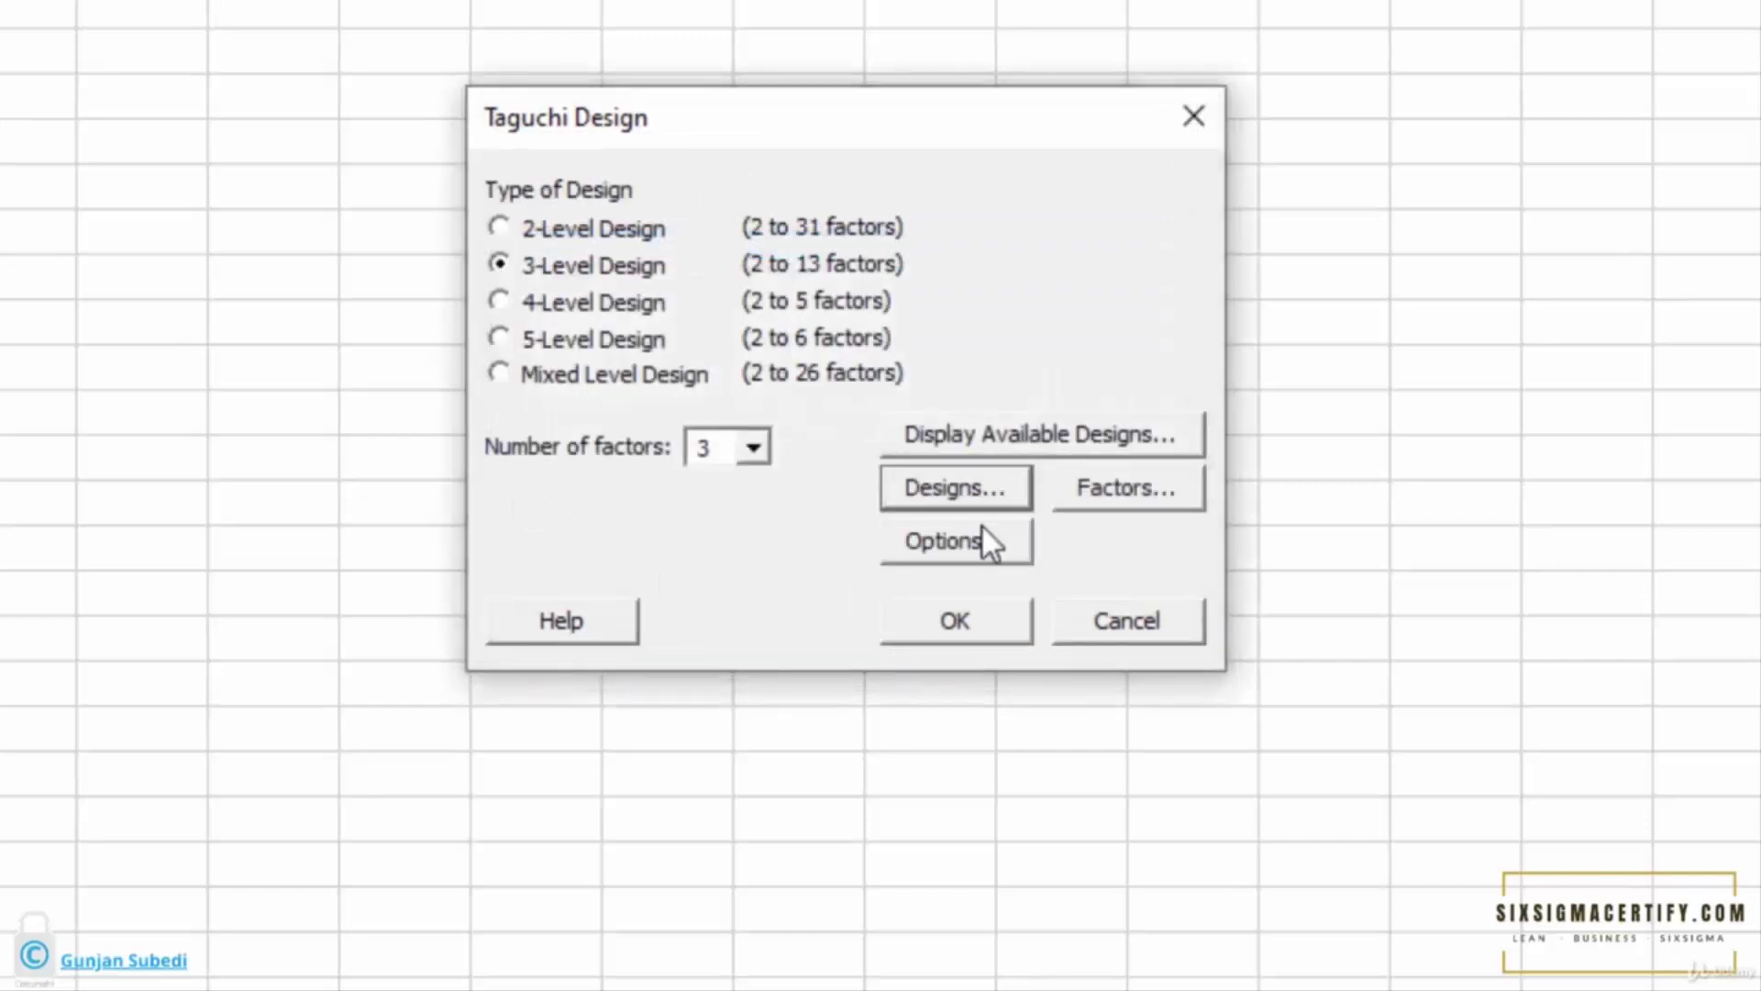
- Name factors A, B and C as Sand, Water and Clay, keeping levels 1 2 3, and generate the design
{"action": "left_click", "coordinate": [1129, 487]}
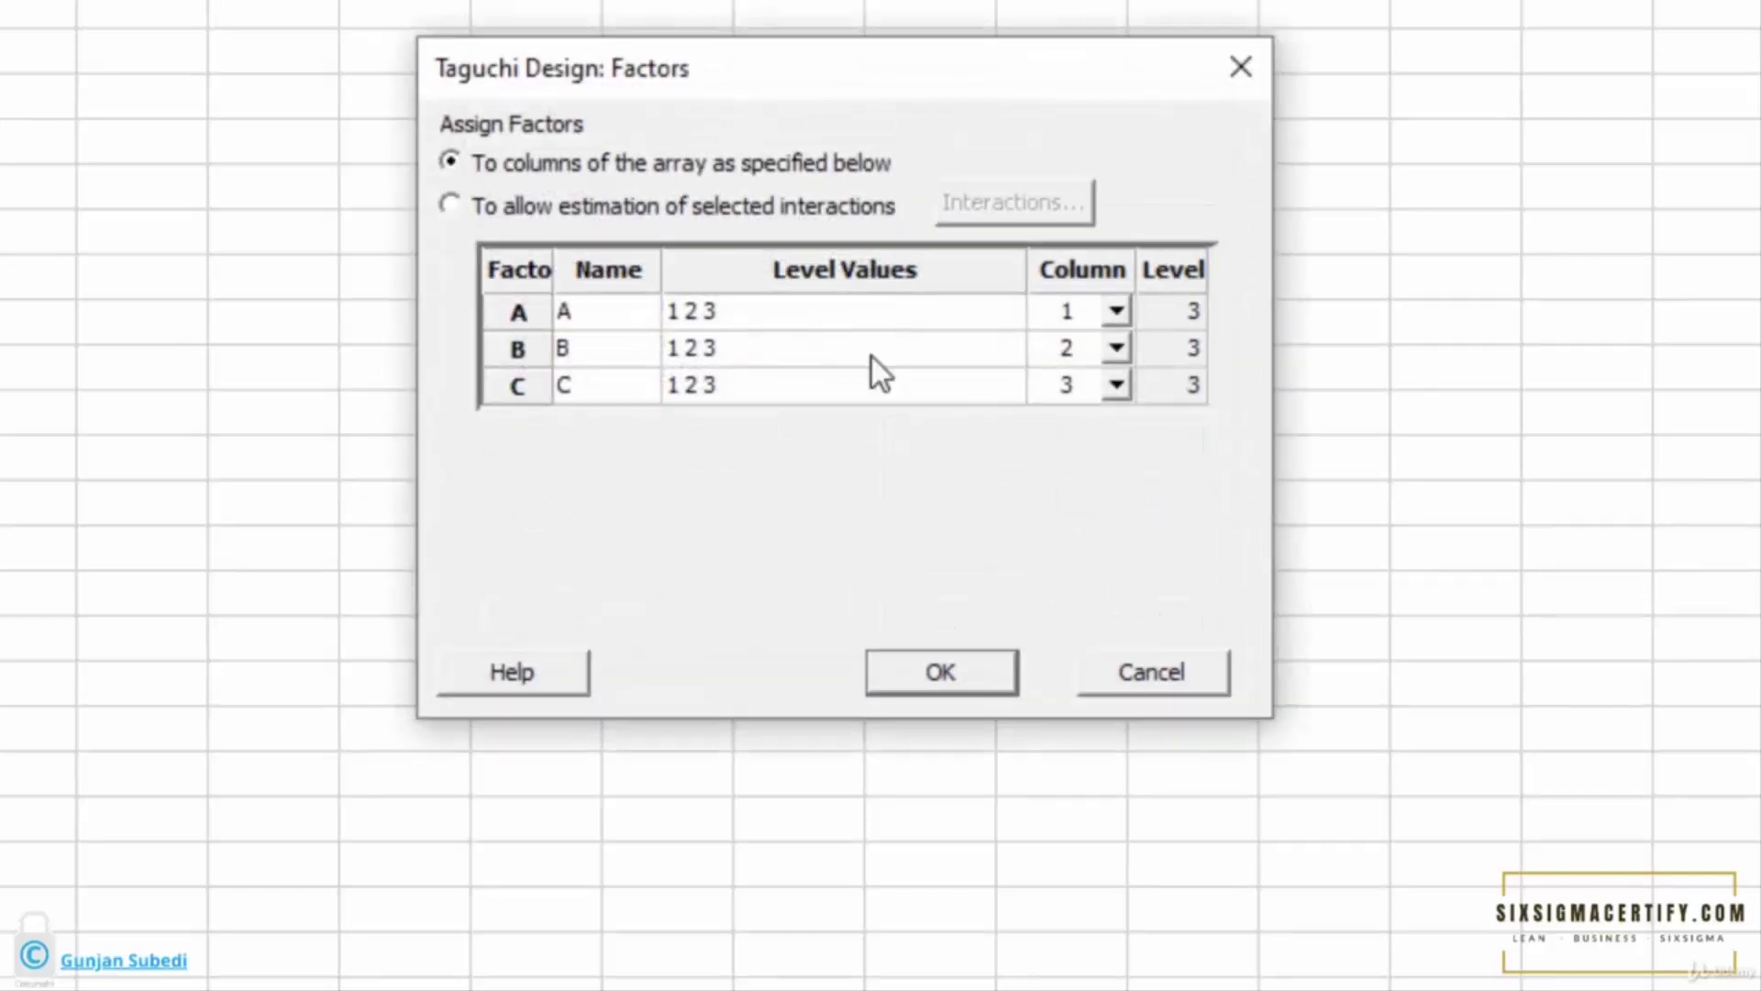
{"action": "left_click", "coordinate": [620, 313]}
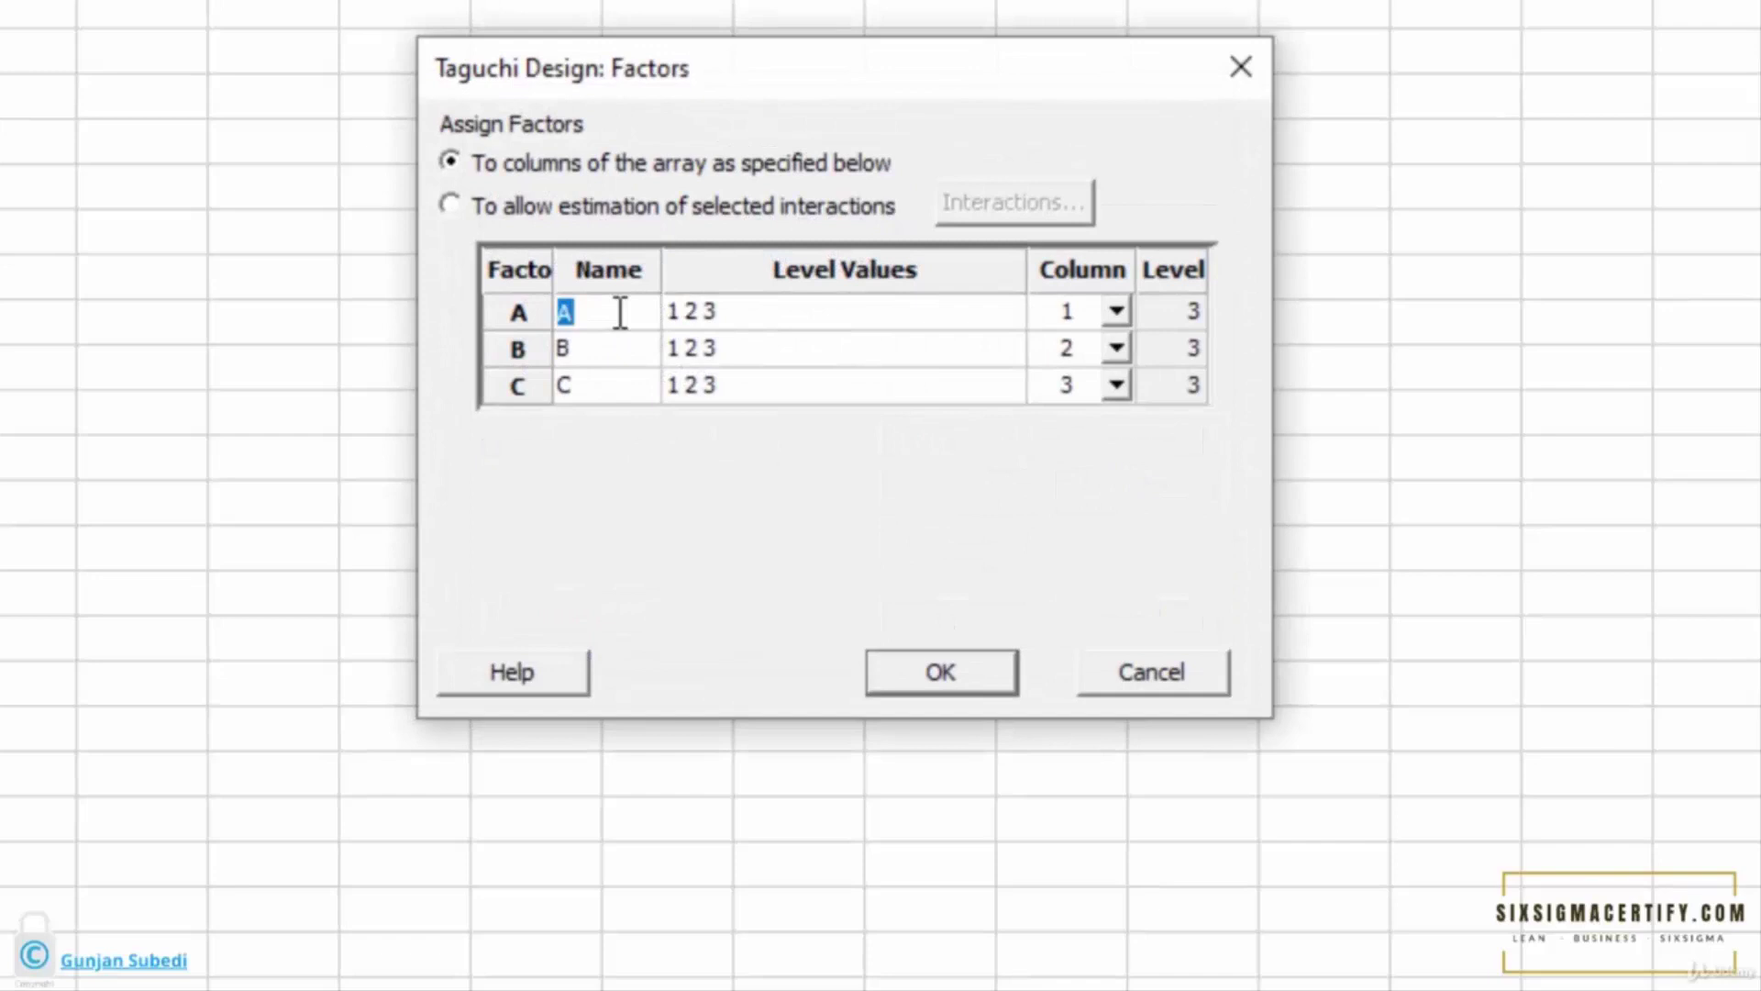
{"action": "type", "text": "Sand"}
{"action": "left_click", "coordinate": [594, 344]}
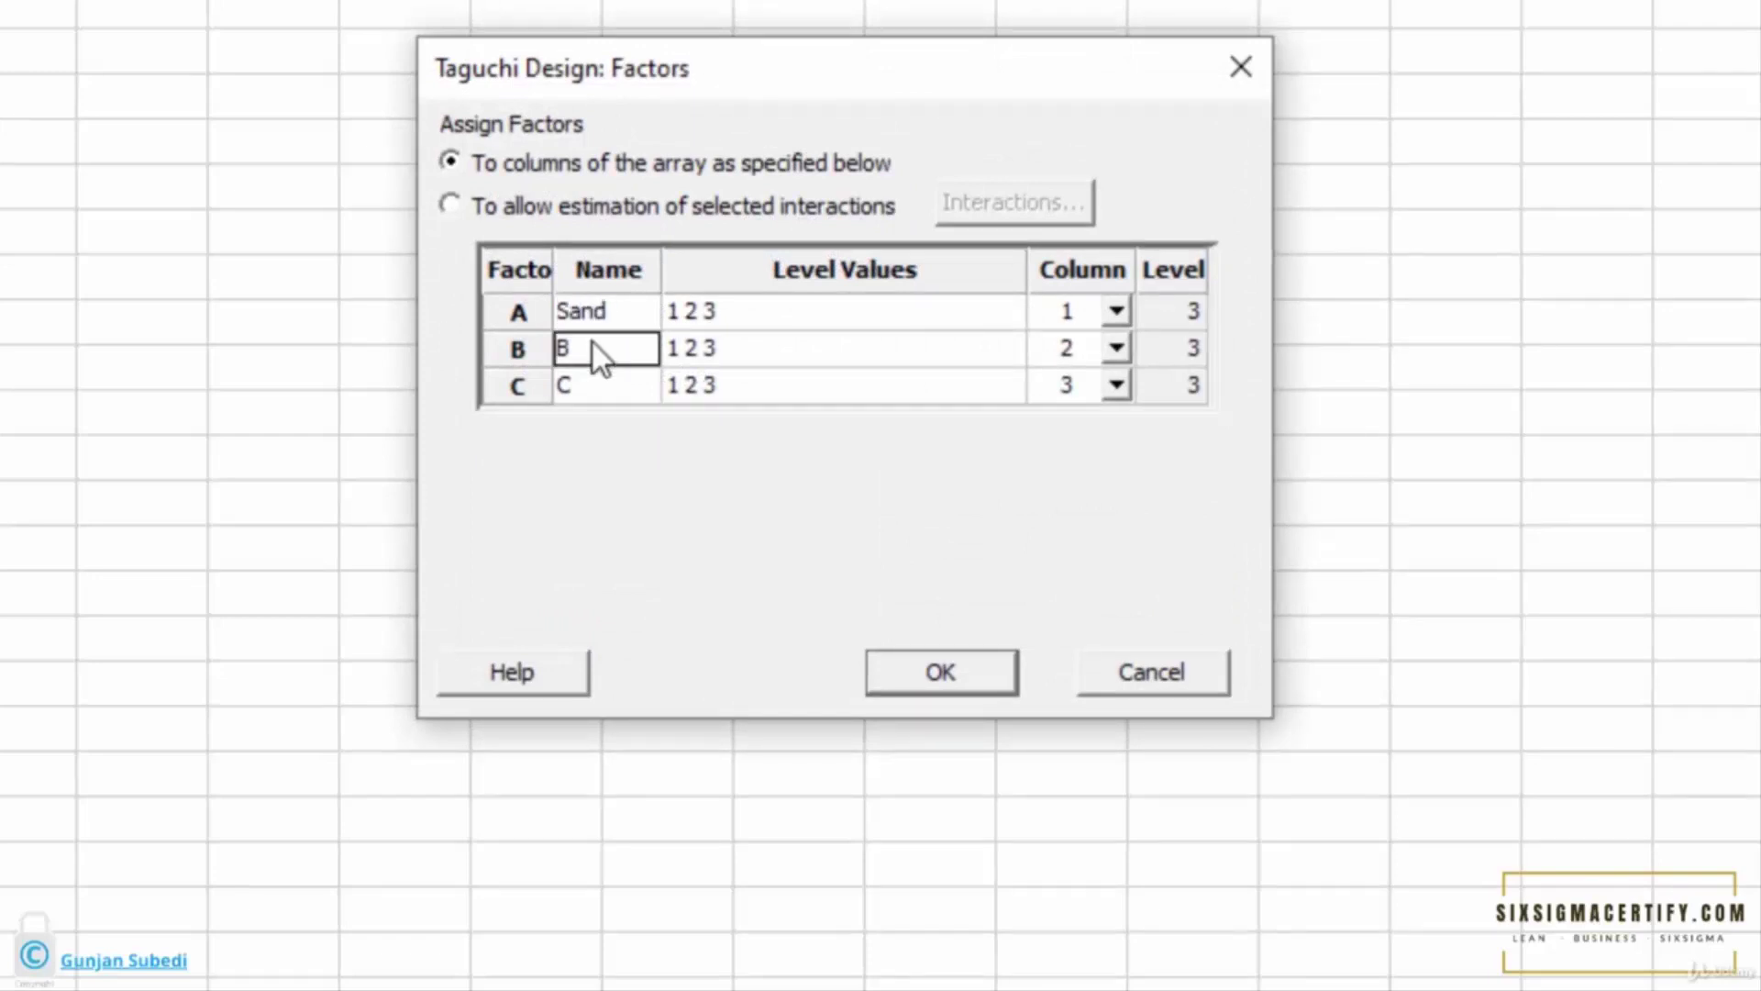
{"action": "type", "text": "Water"}
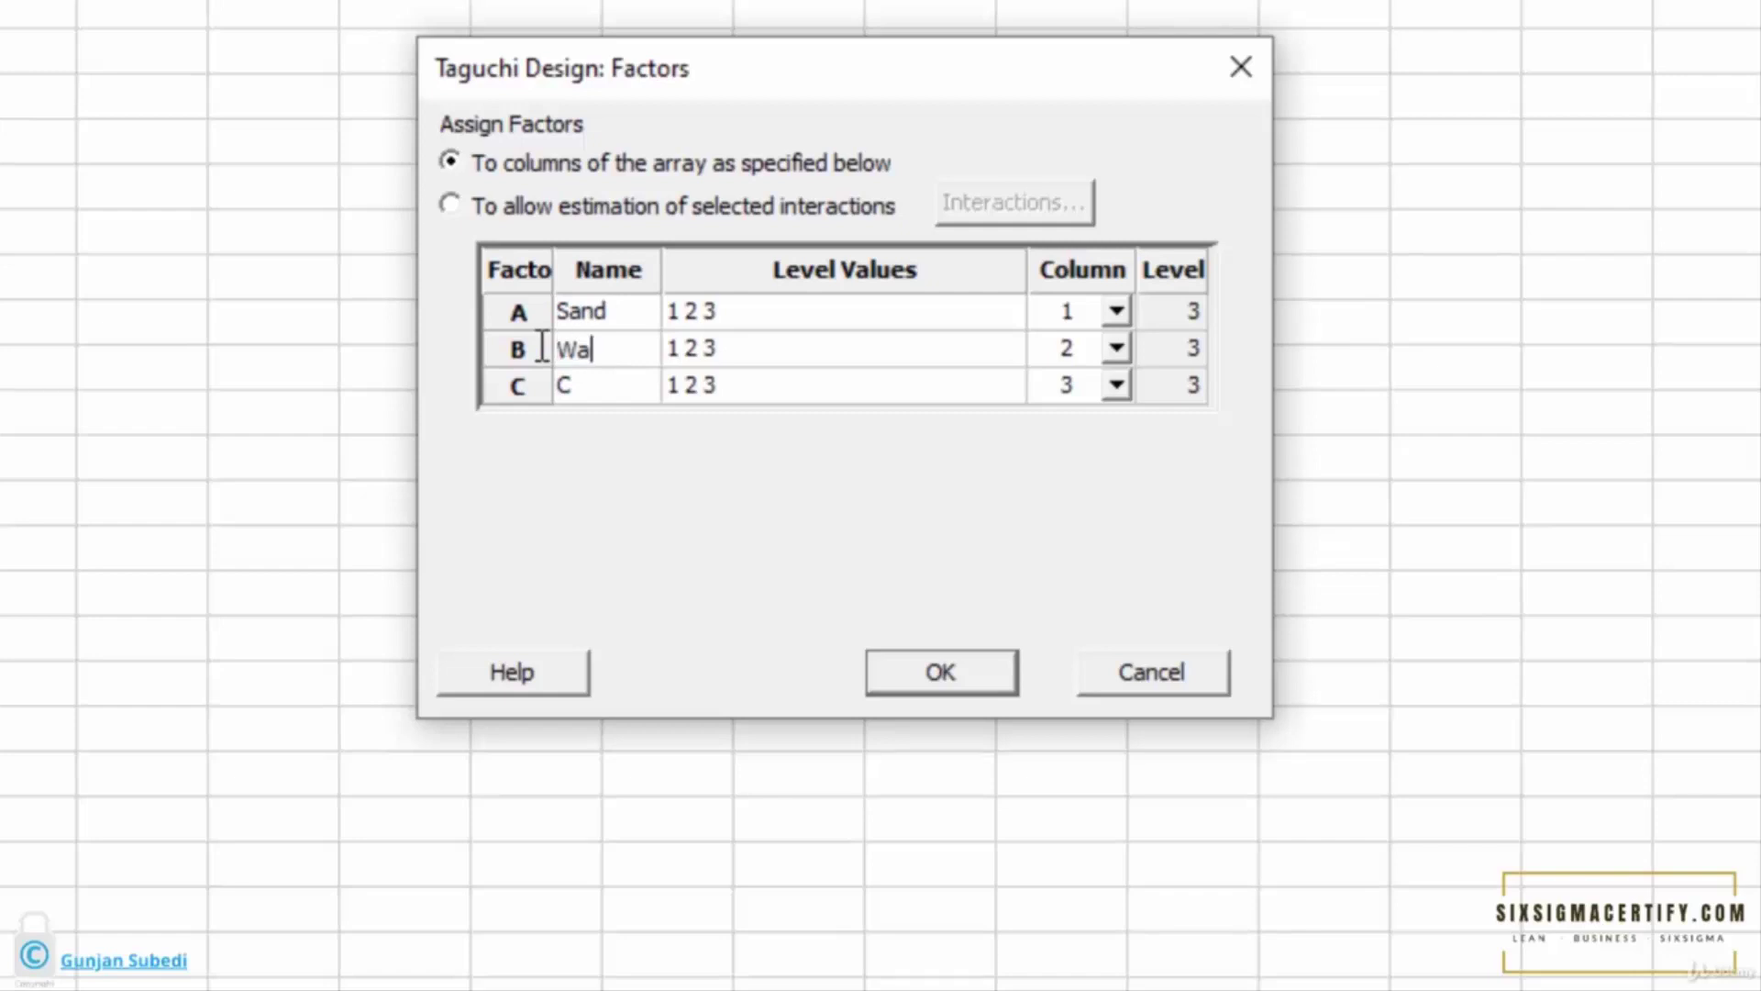
{"action": "left_click", "coordinate": [601, 387]}
{"action": "type", "text": "Clay"}
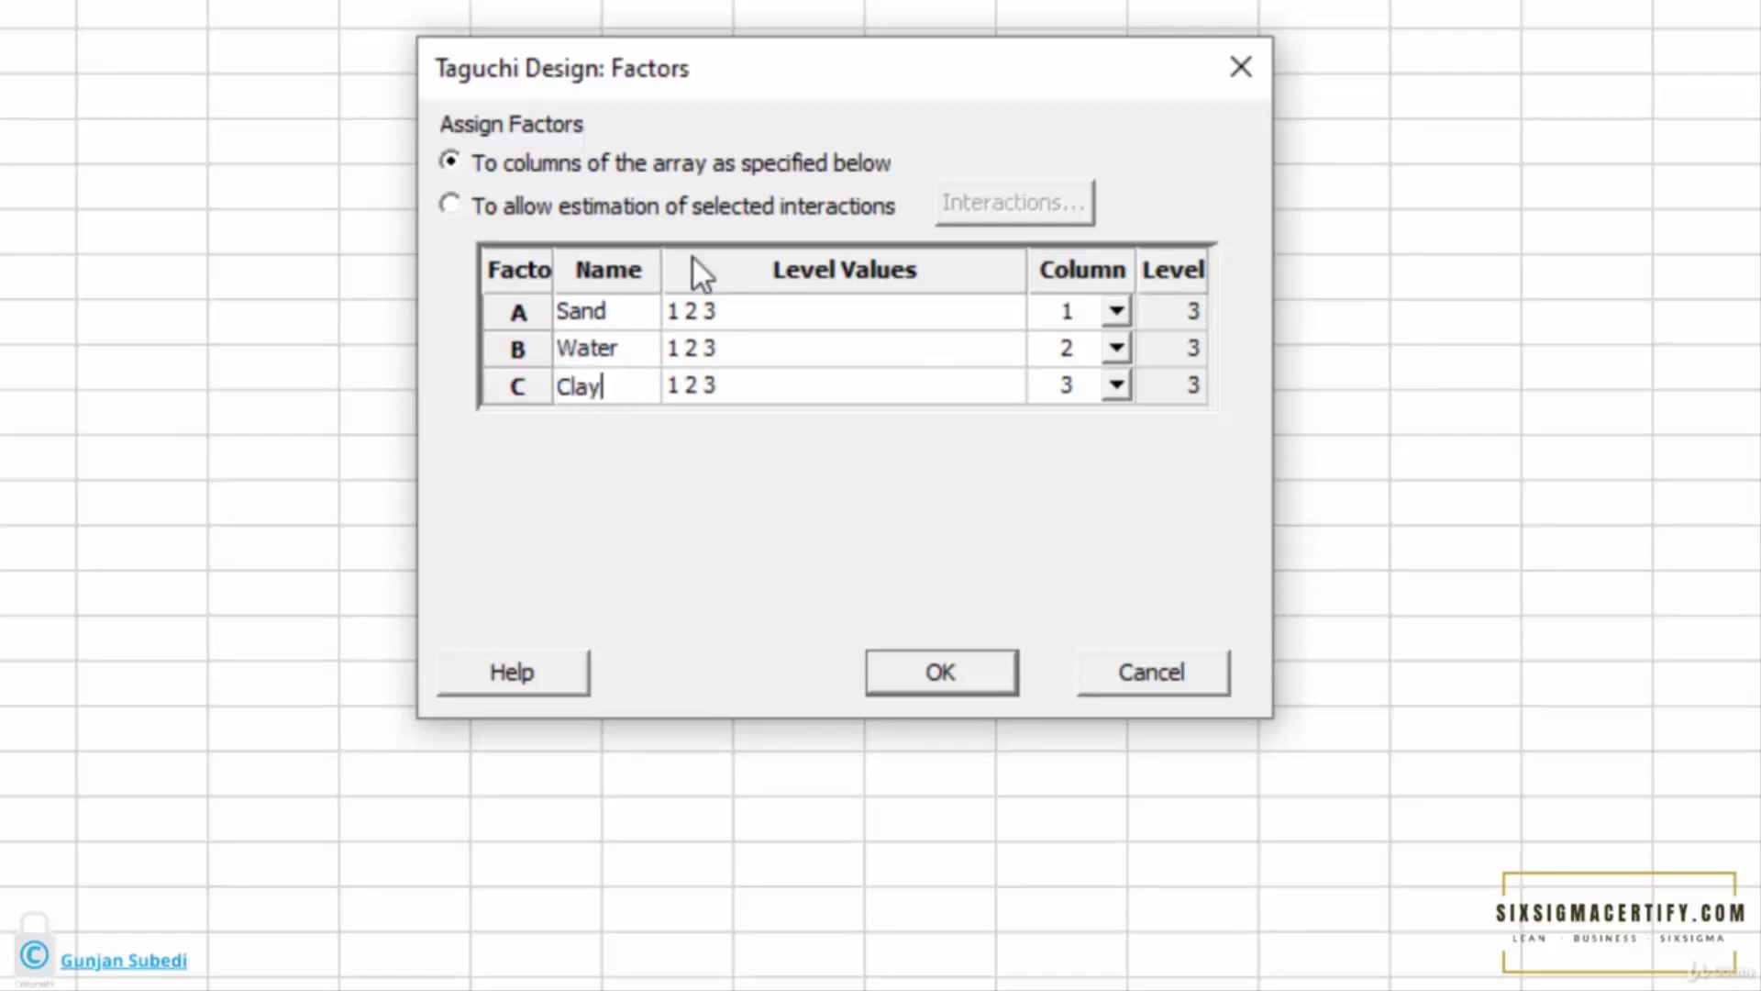
{"action": "left_click", "coordinate": [895, 671]}
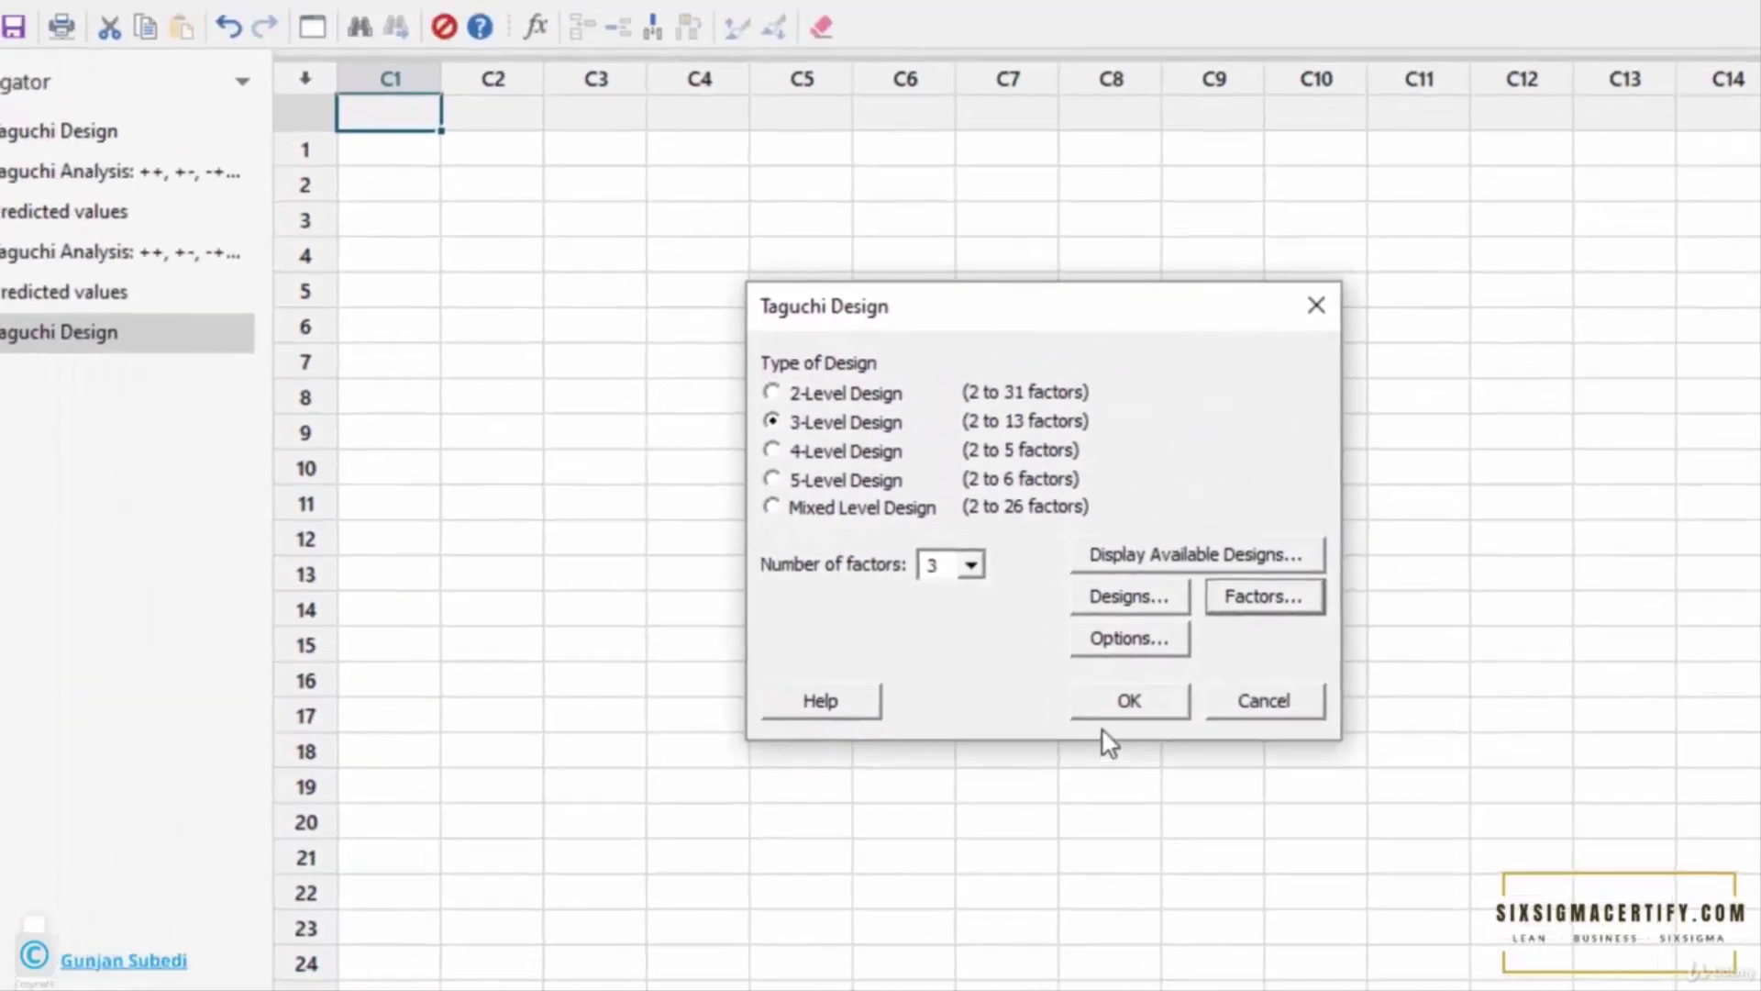
{"action": "left_click", "coordinate": [1023, 658]}
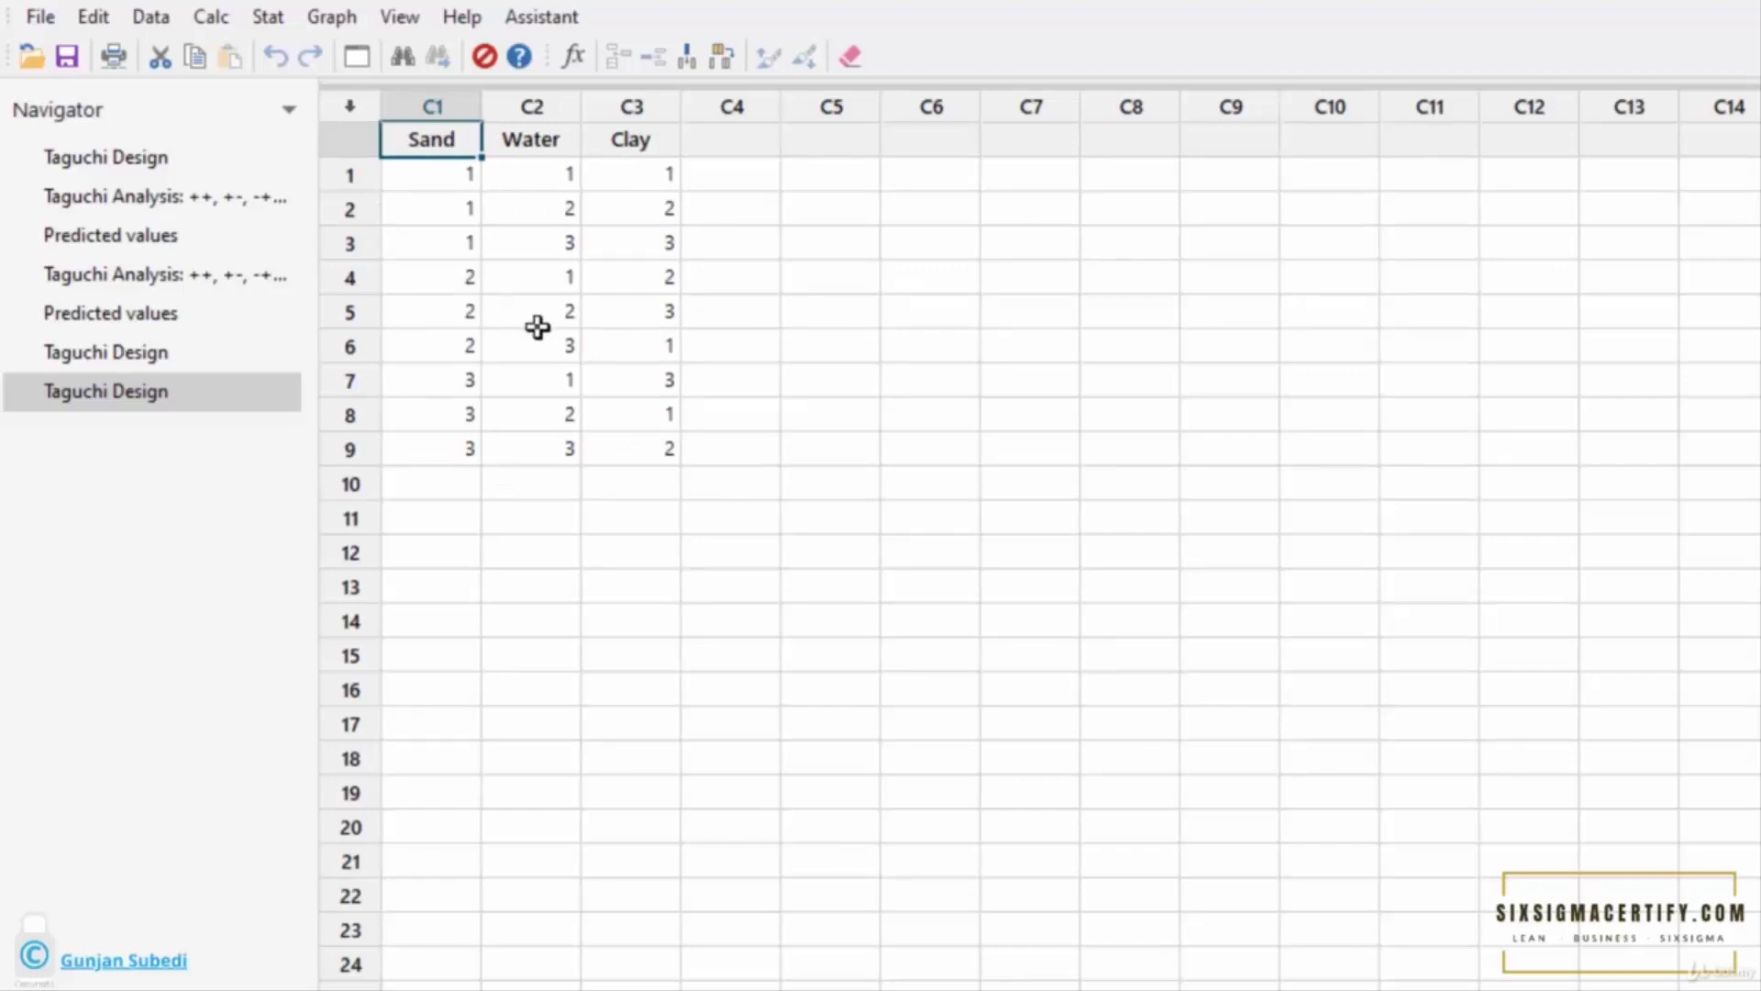
- Compare the first run's Sand, Water and Clay levels with the actual level values in the Excel factor table
{"action": "left_click", "coordinate": [431, 183]}
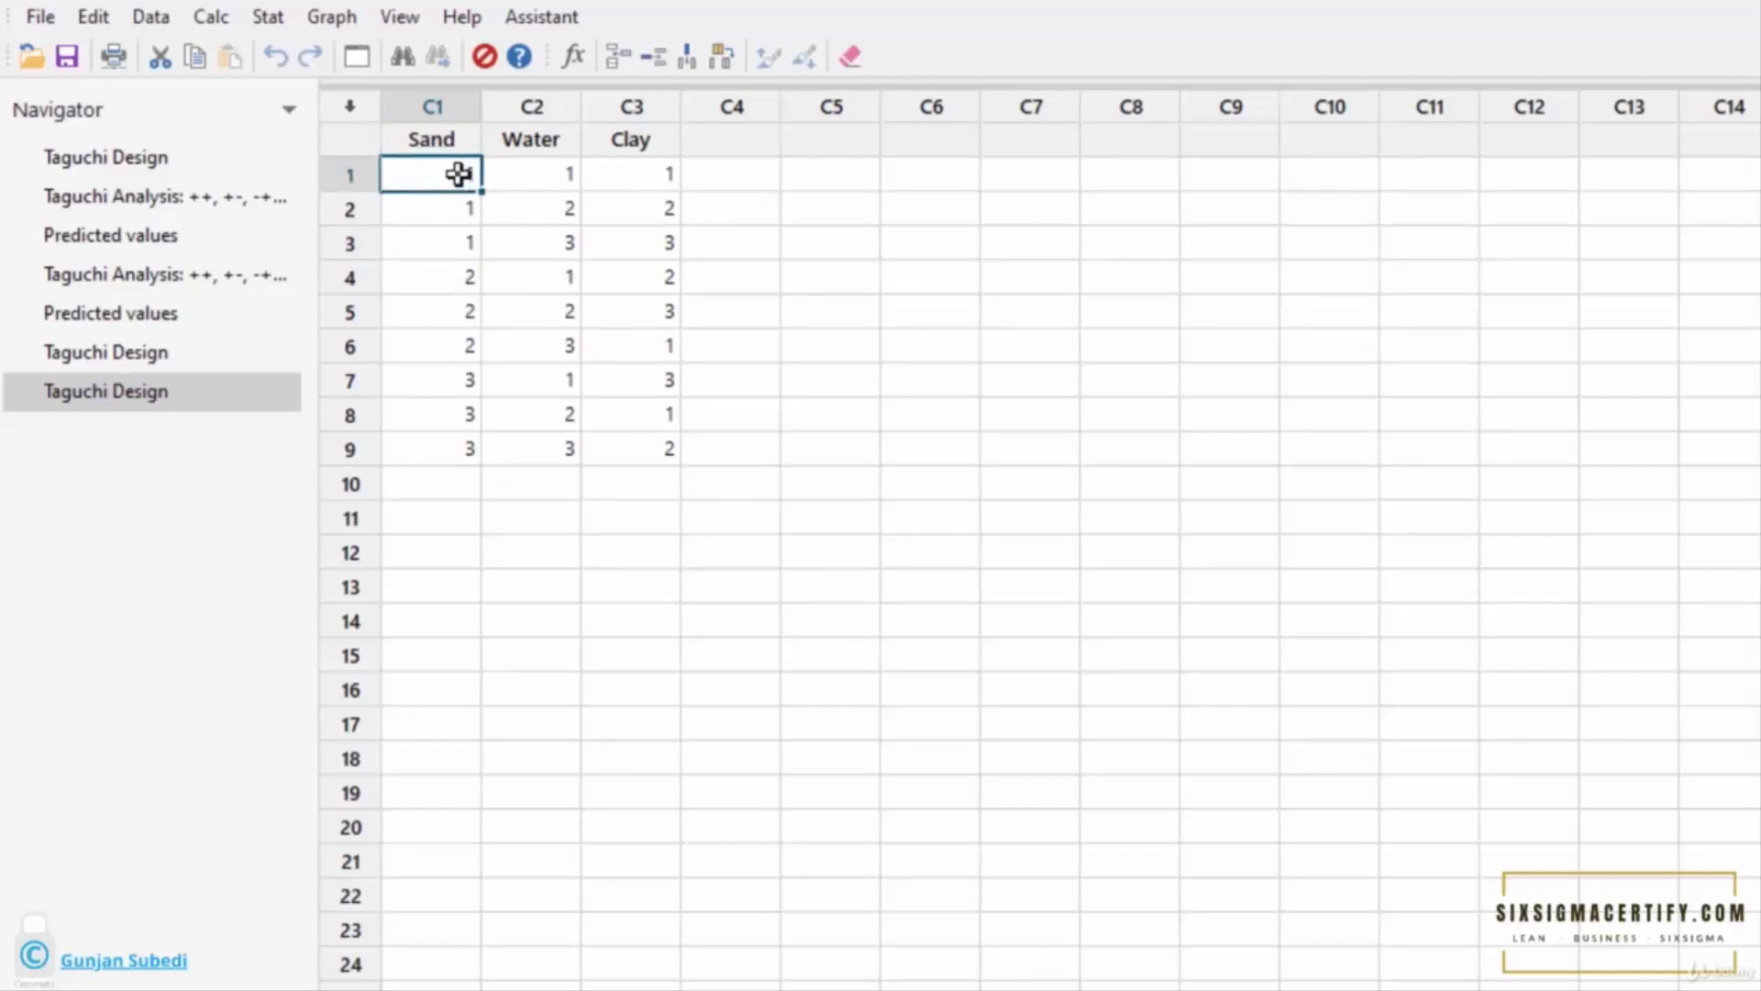
{"action": "left_click", "coordinate": [542, 176]}
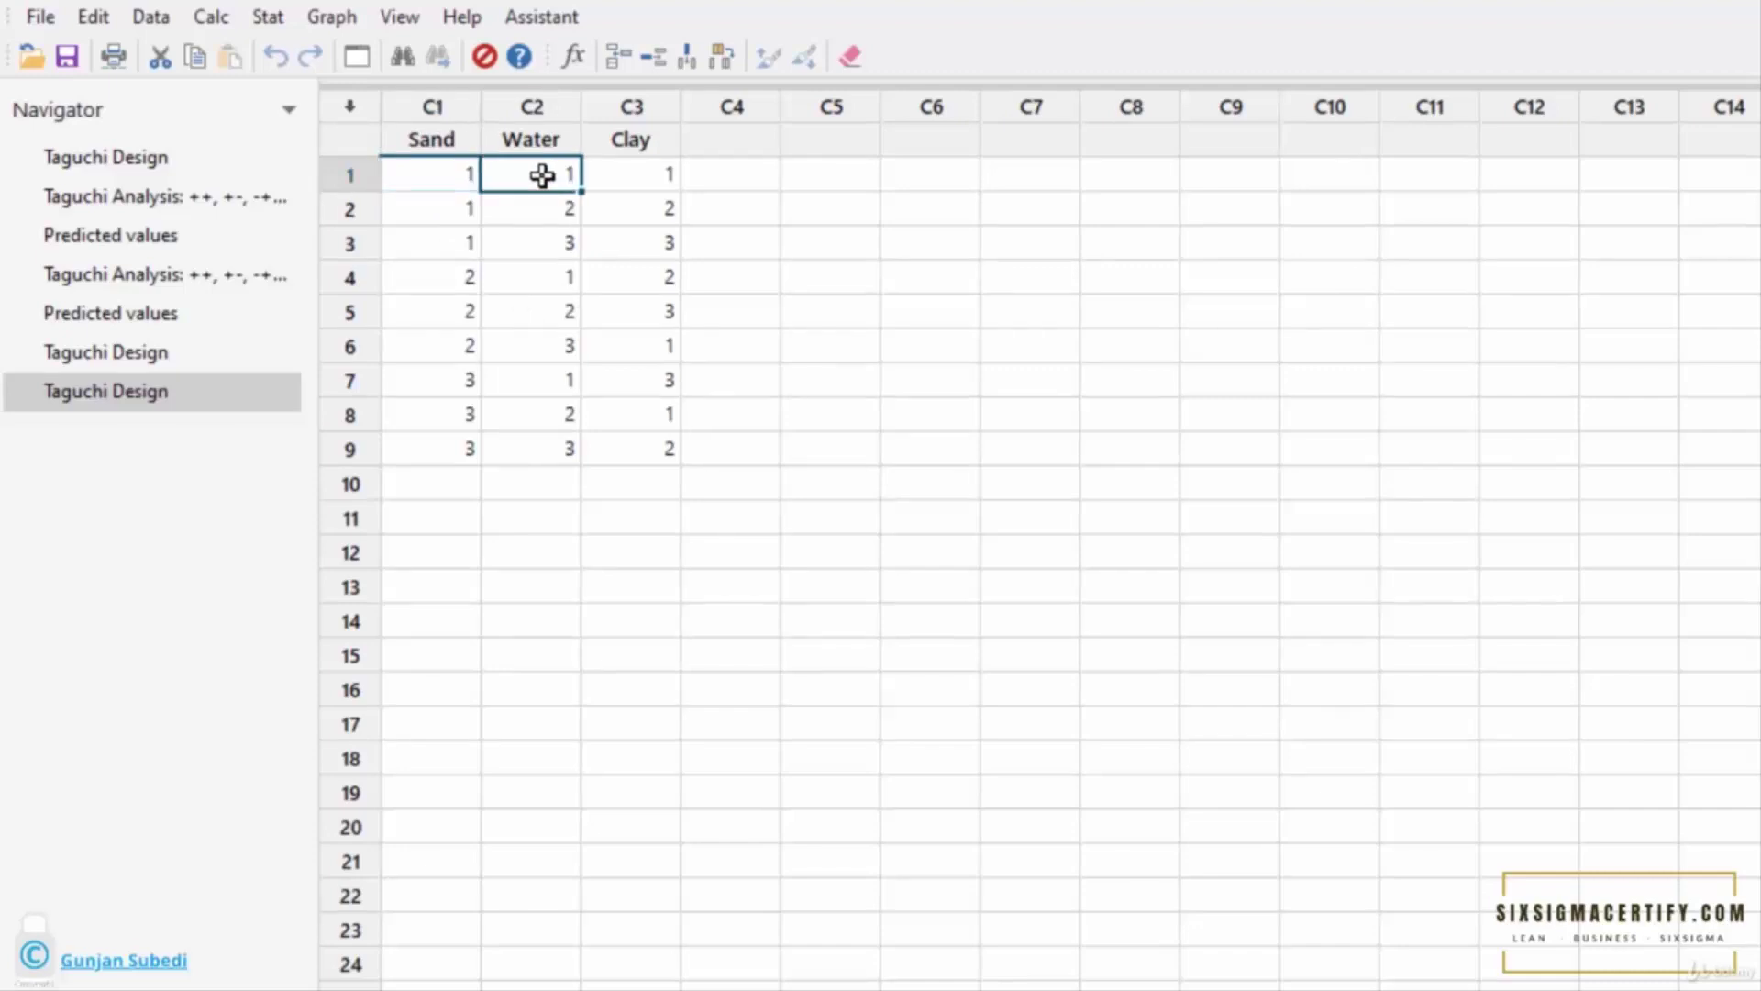
{"action": "left_click", "coordinate": [625, 176]}
{"action": "left_click", "coordinate": [1219, 990]}
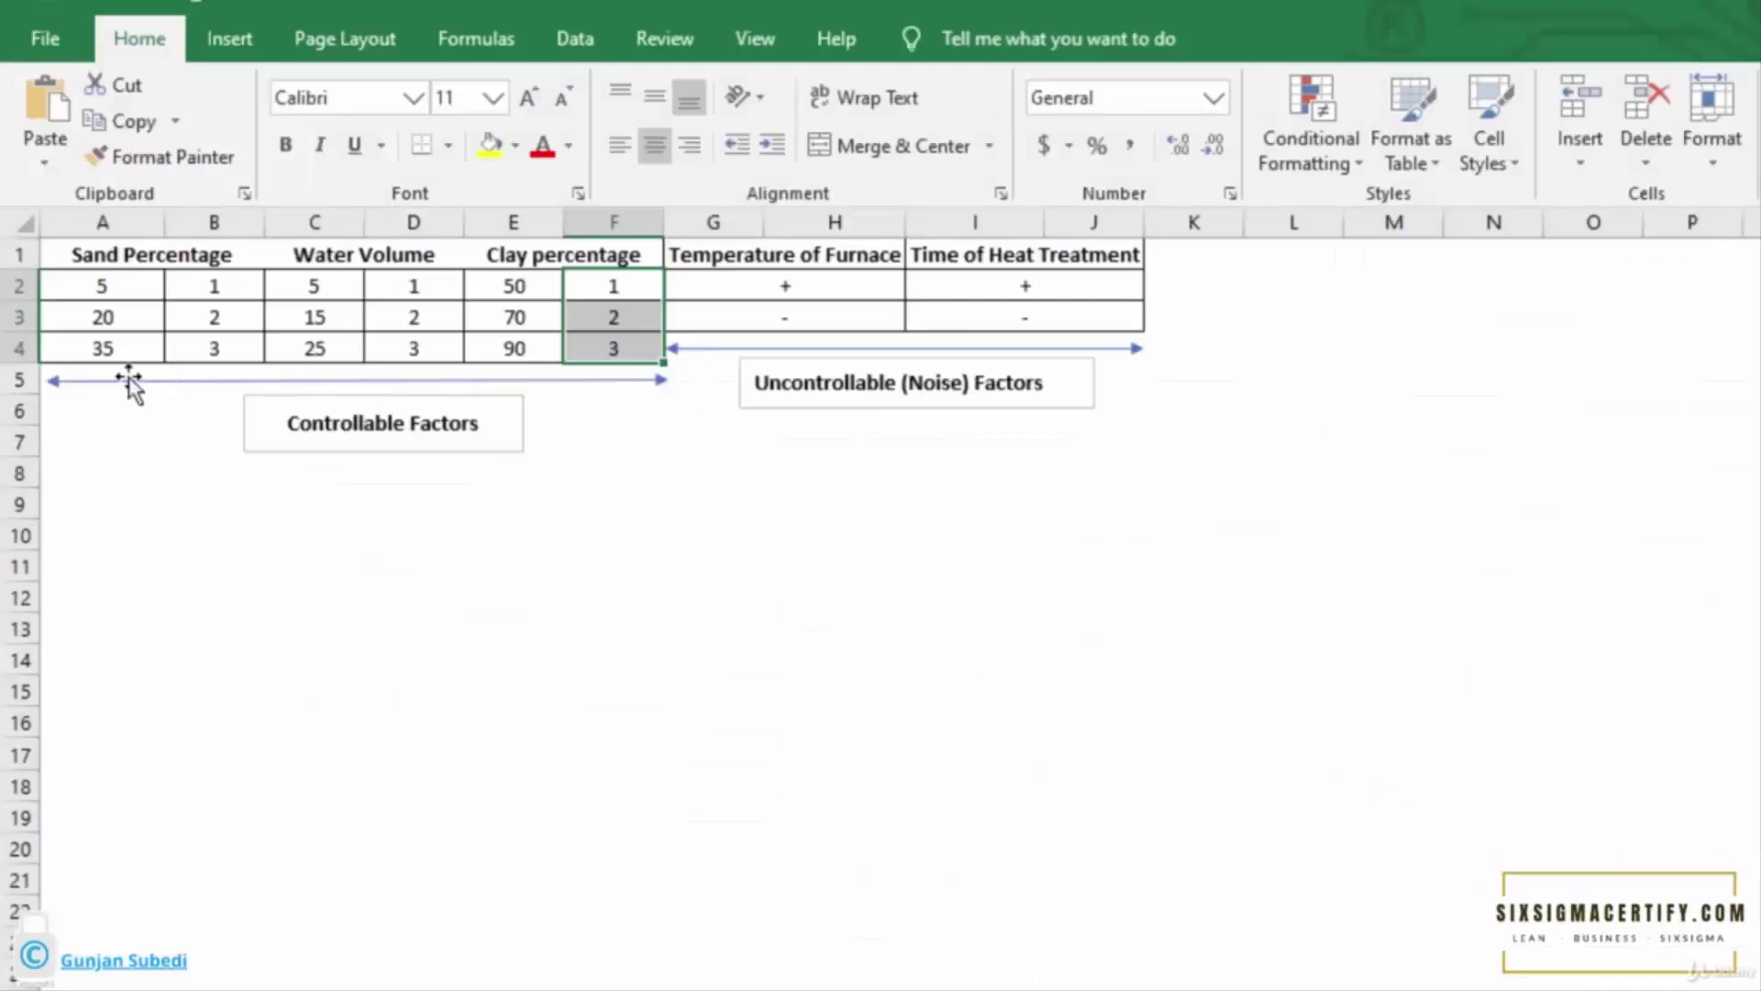
{"action": "left_click", "coordinate": [110, 286]}
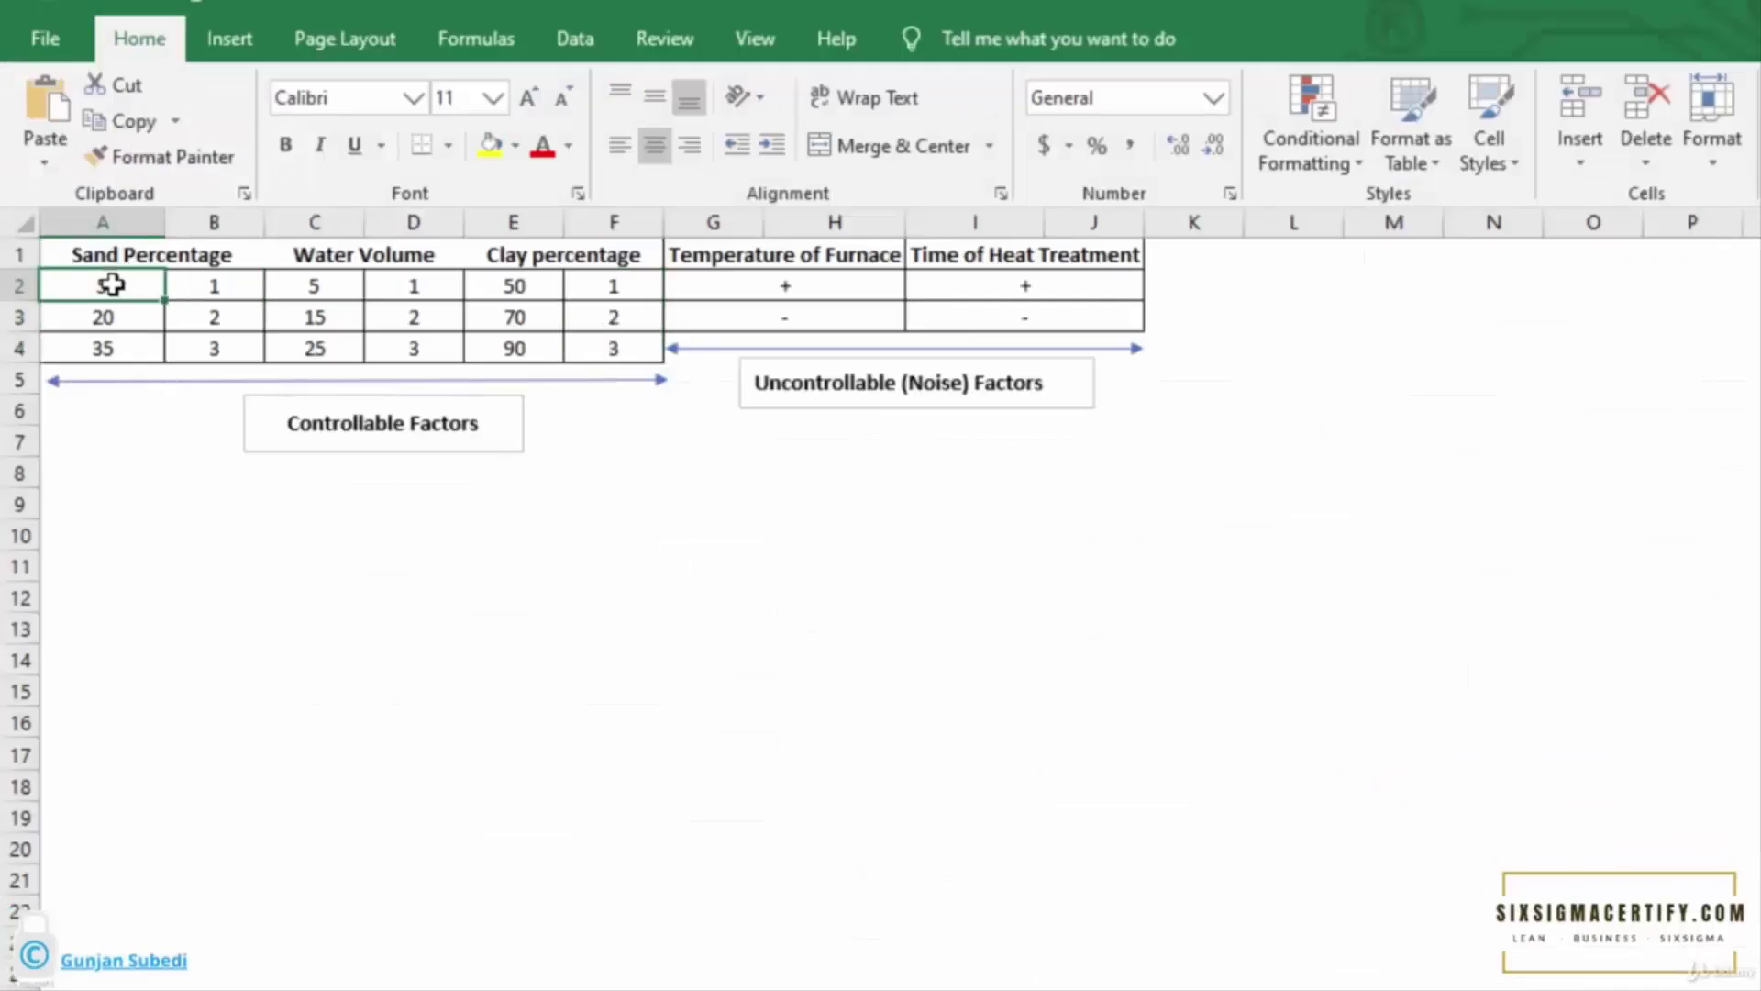
{"action": "left_click", "coordinate": [311, 286]}
{"action": "left_click", "coordinate": [314, 304]}
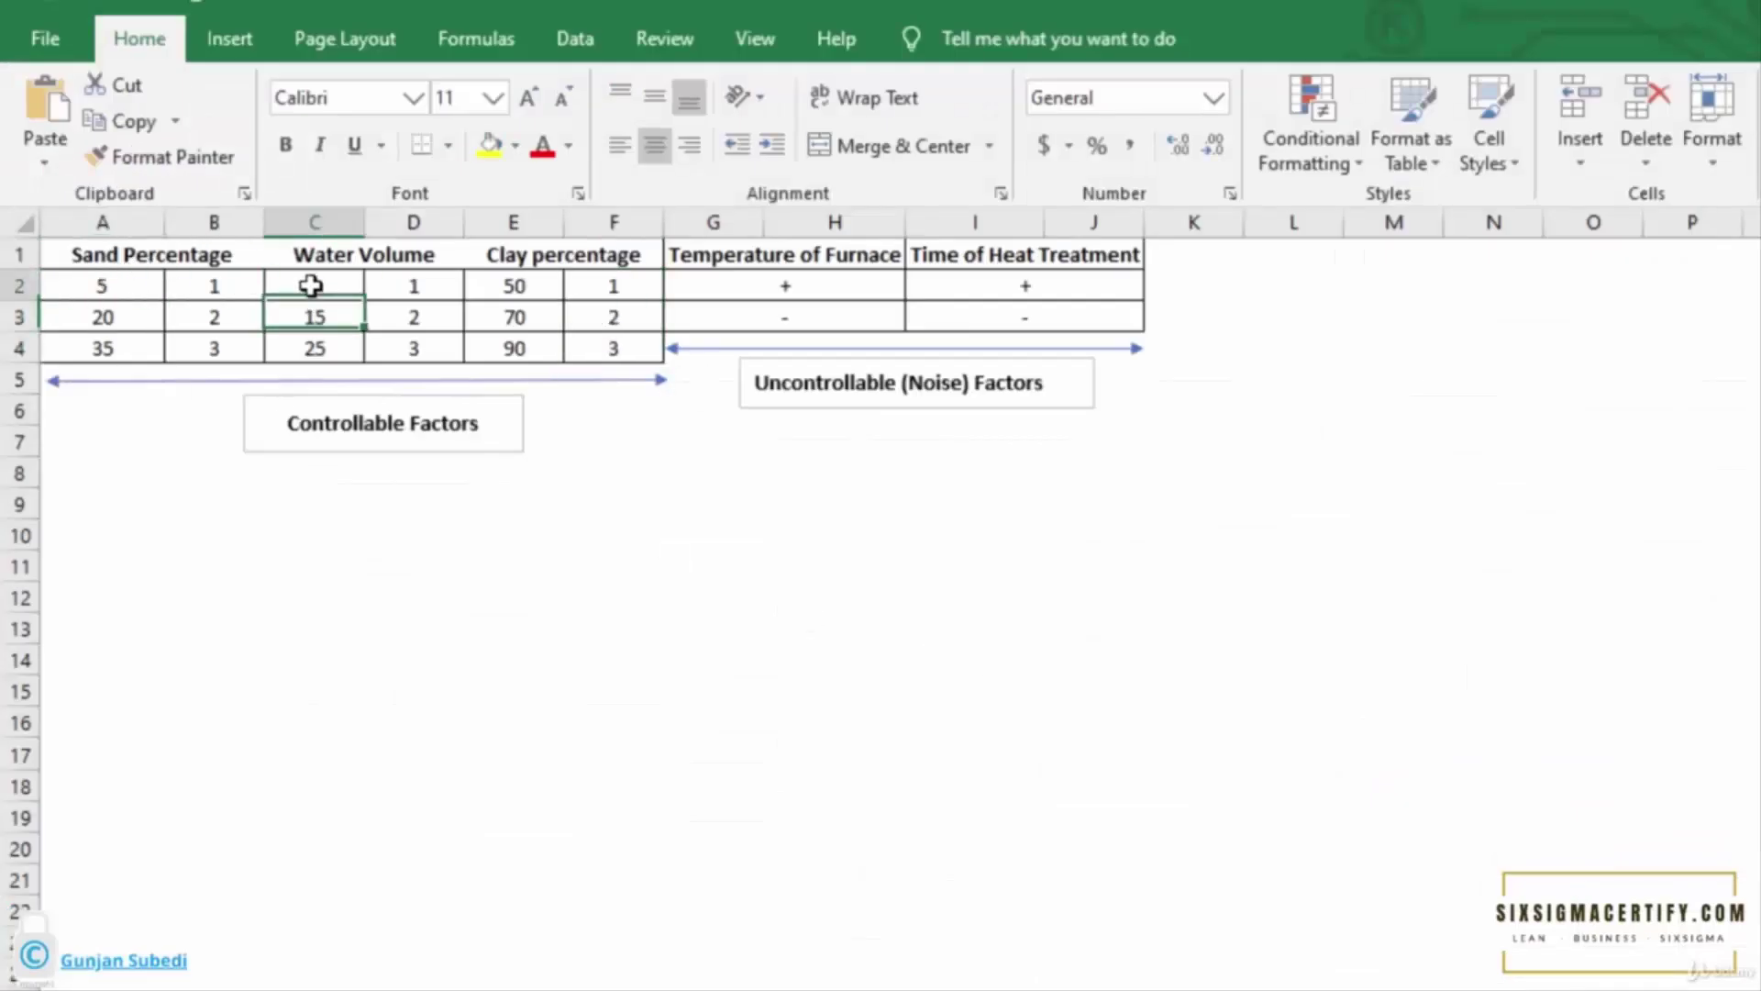
{"action": "left_click", "coordinate": [483, 287]}
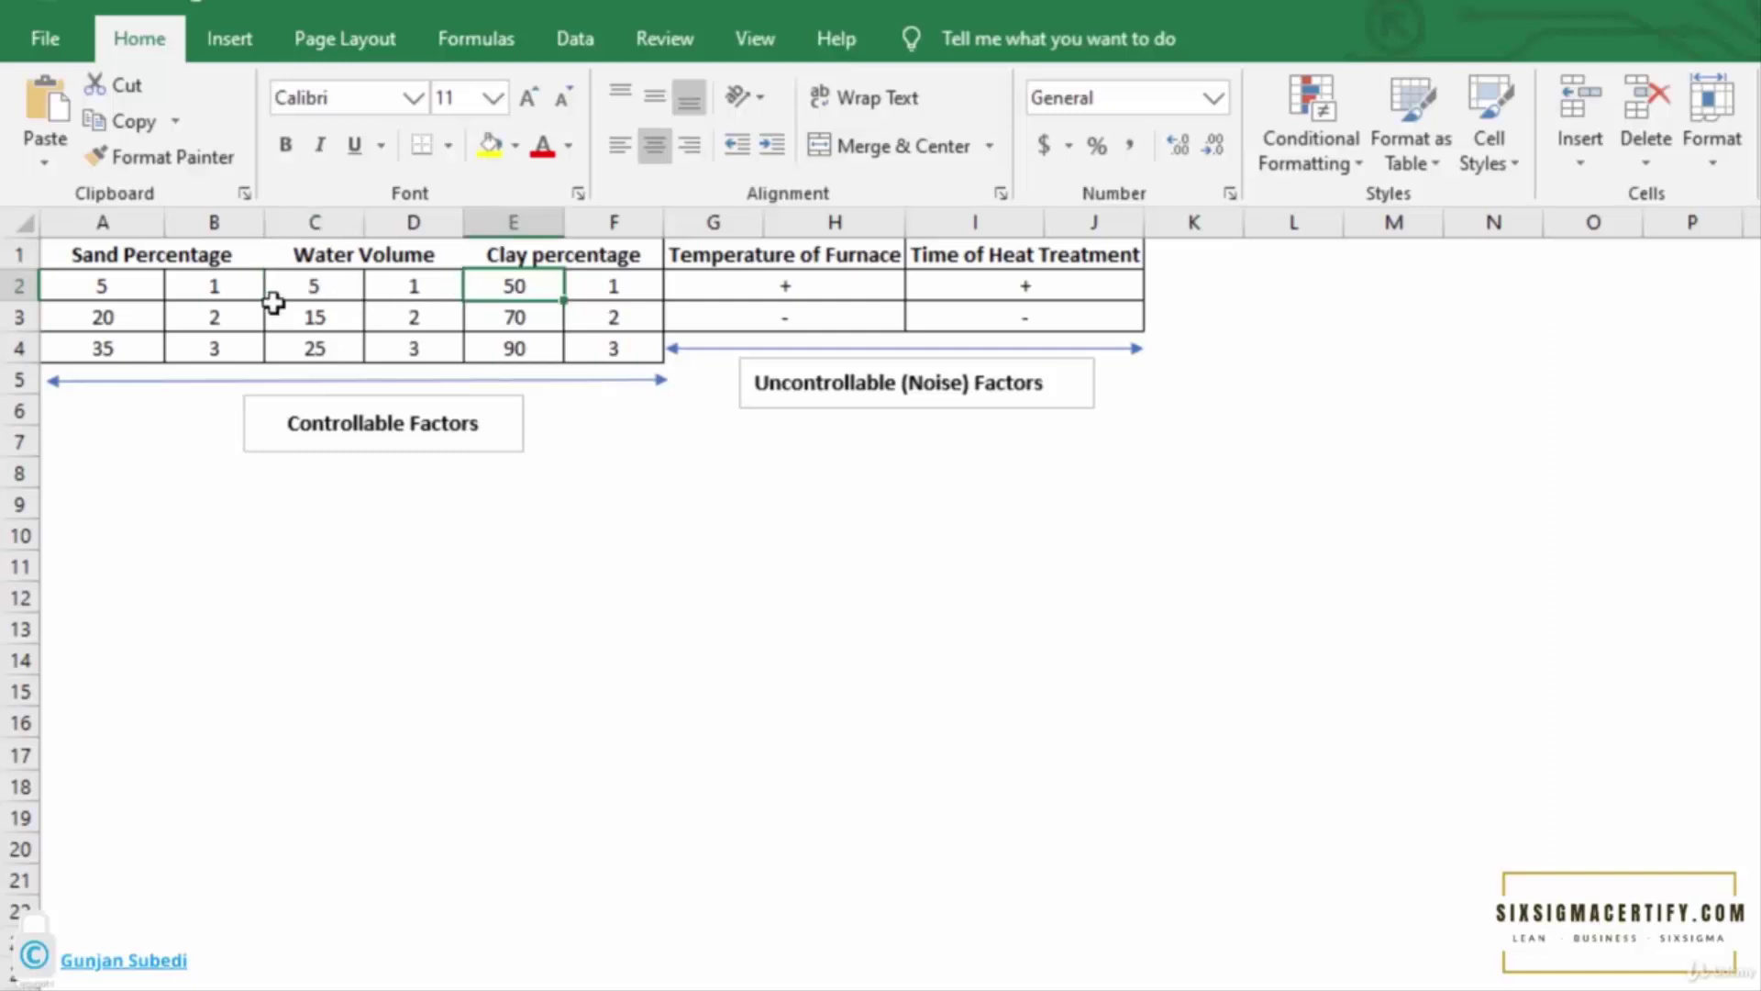
{"action": "left_click", "coordinate": [129, 290]}
{"action": "left_click", "coordinate": [307, 287]}
{"action": "left_click", "coordinate": [501, 290]}
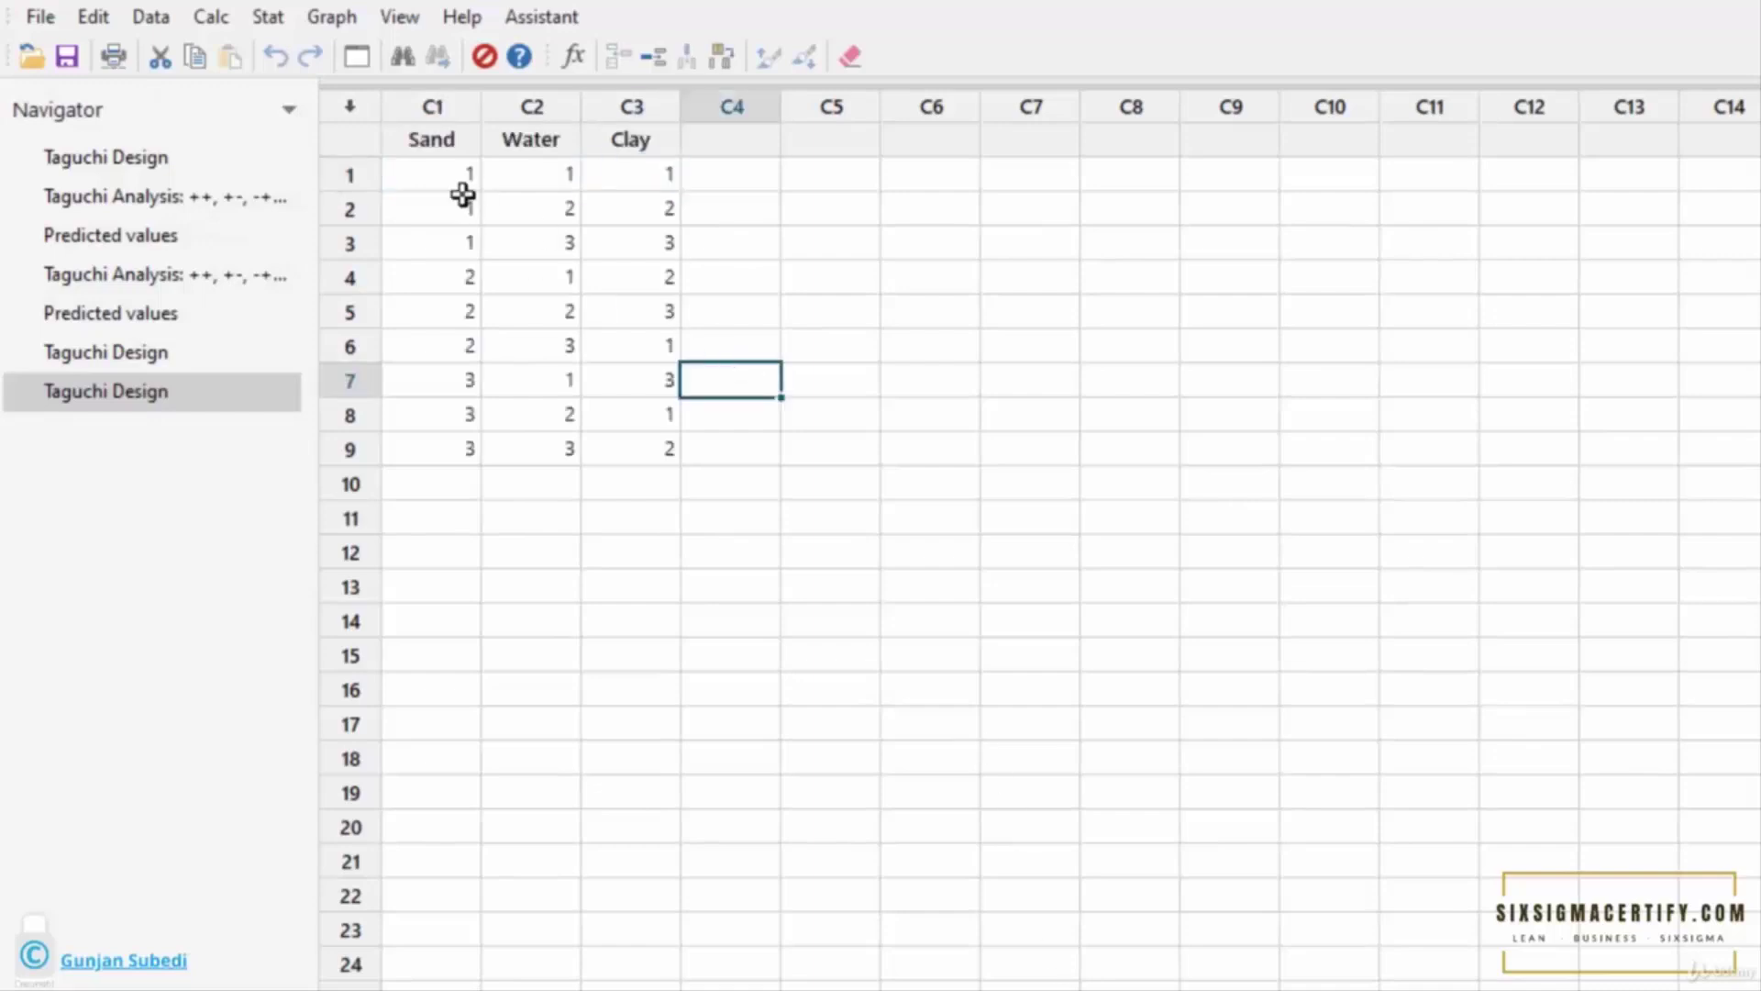
- Examine the factor levels of the second and third runs in the Minitab design worksheet
{"action": "left_click", "coordinate": [441, 209]}
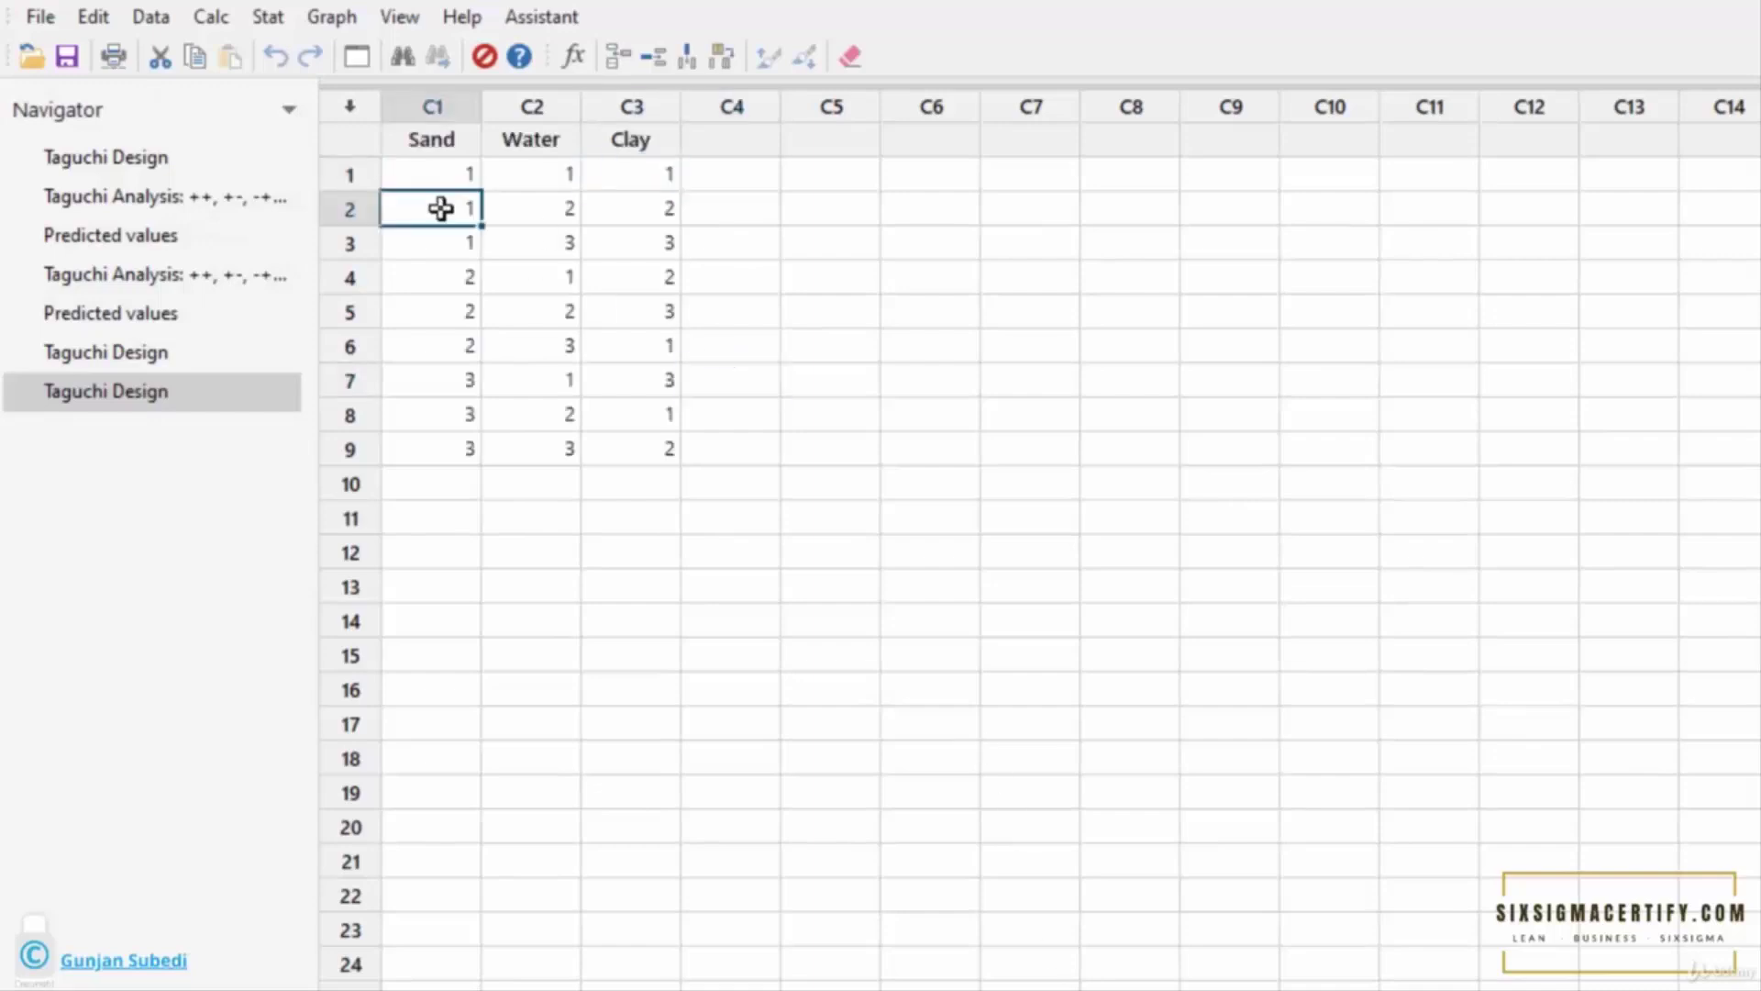
{"action": "key", "text": "Delete"}
{"action": "left_click", "coordinate": [535, 210]}
{"action": "left_click", "coordinate": [593, 208]}
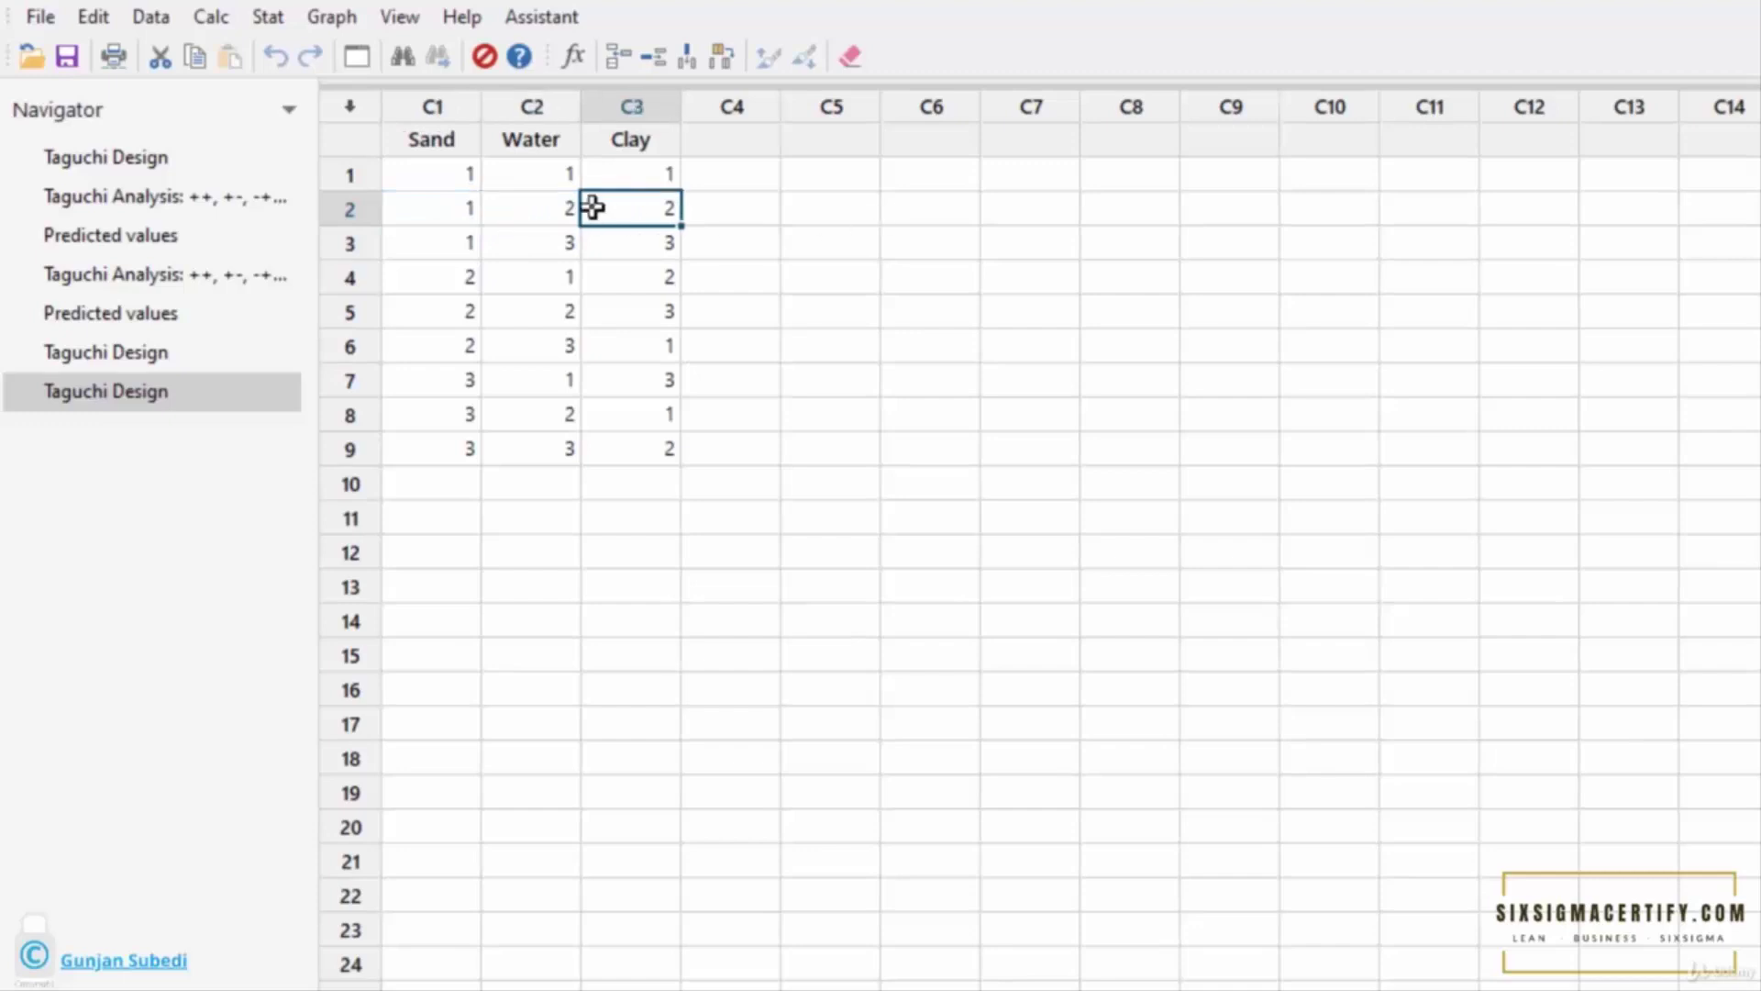
{"action": "left_click", "coordinate": [677, 249]}
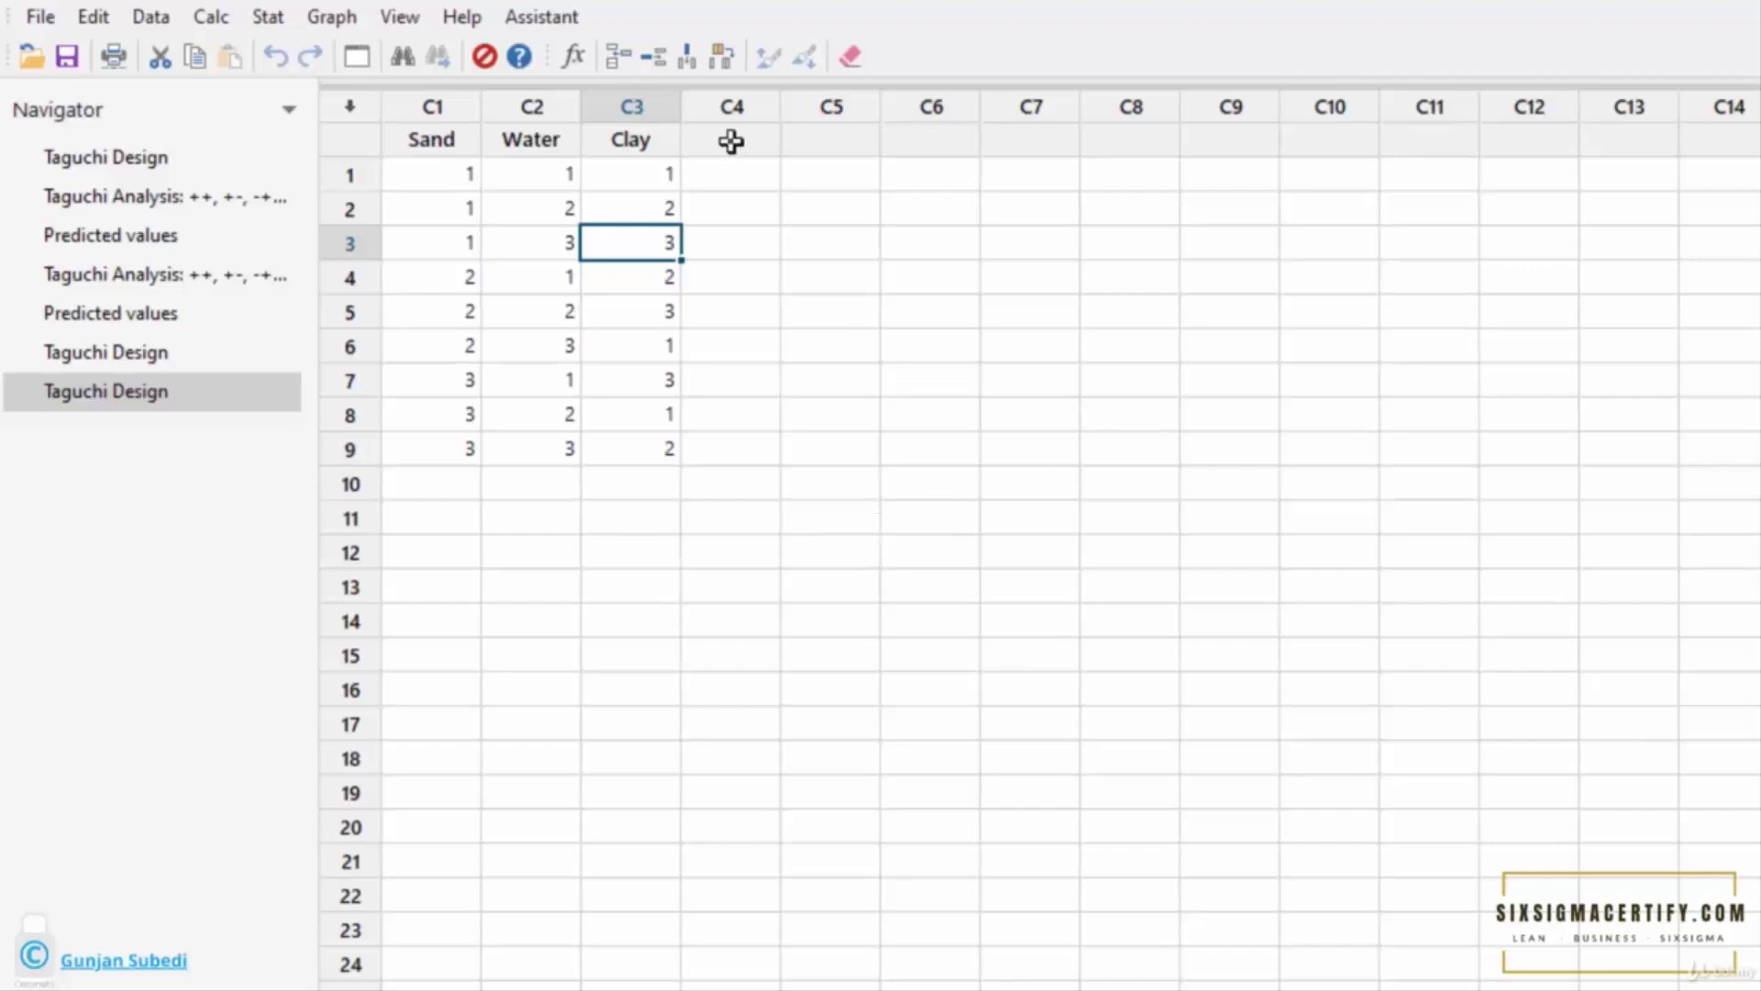
- Switch from the empty response columns C4 to C7 to Excel and examine the first-level values of sand, water and clay
{"action": "left_click_drag", "start_coordinate": [731, 142], "coordinate": [1020, 120]}
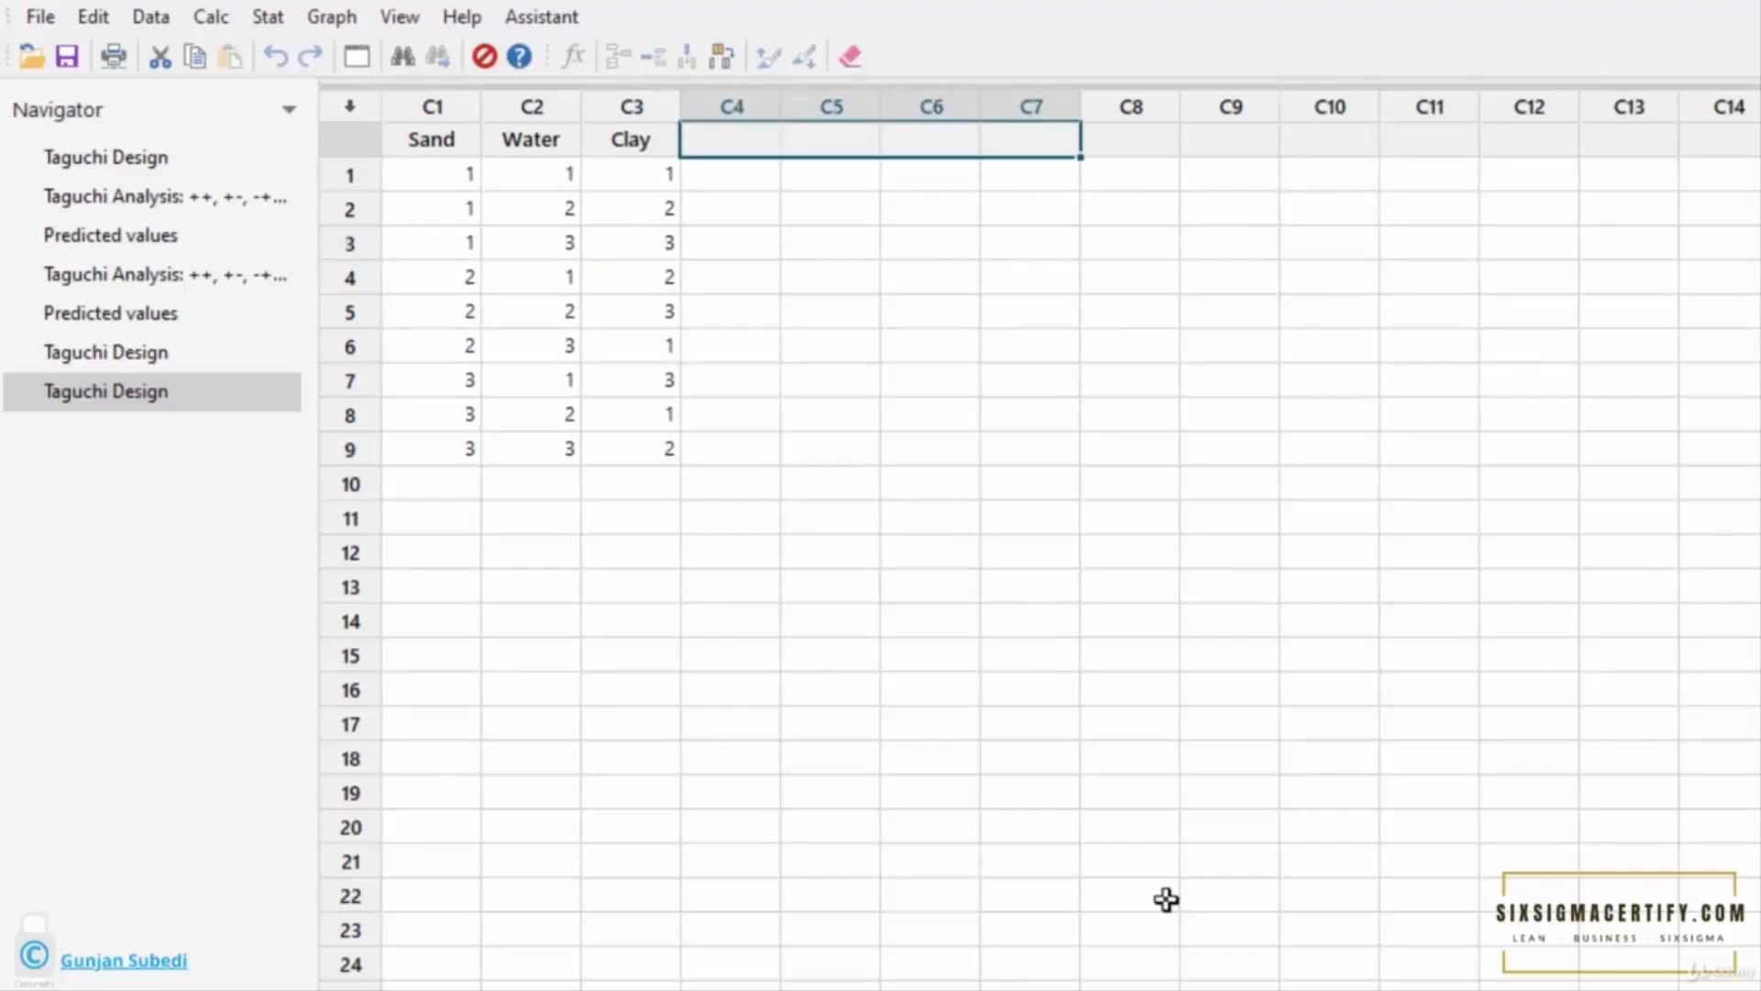
{"action": "left_click", "coordinate": [1220, 989]}
{"action": "left_click", "coordinate": [1357, 954]}
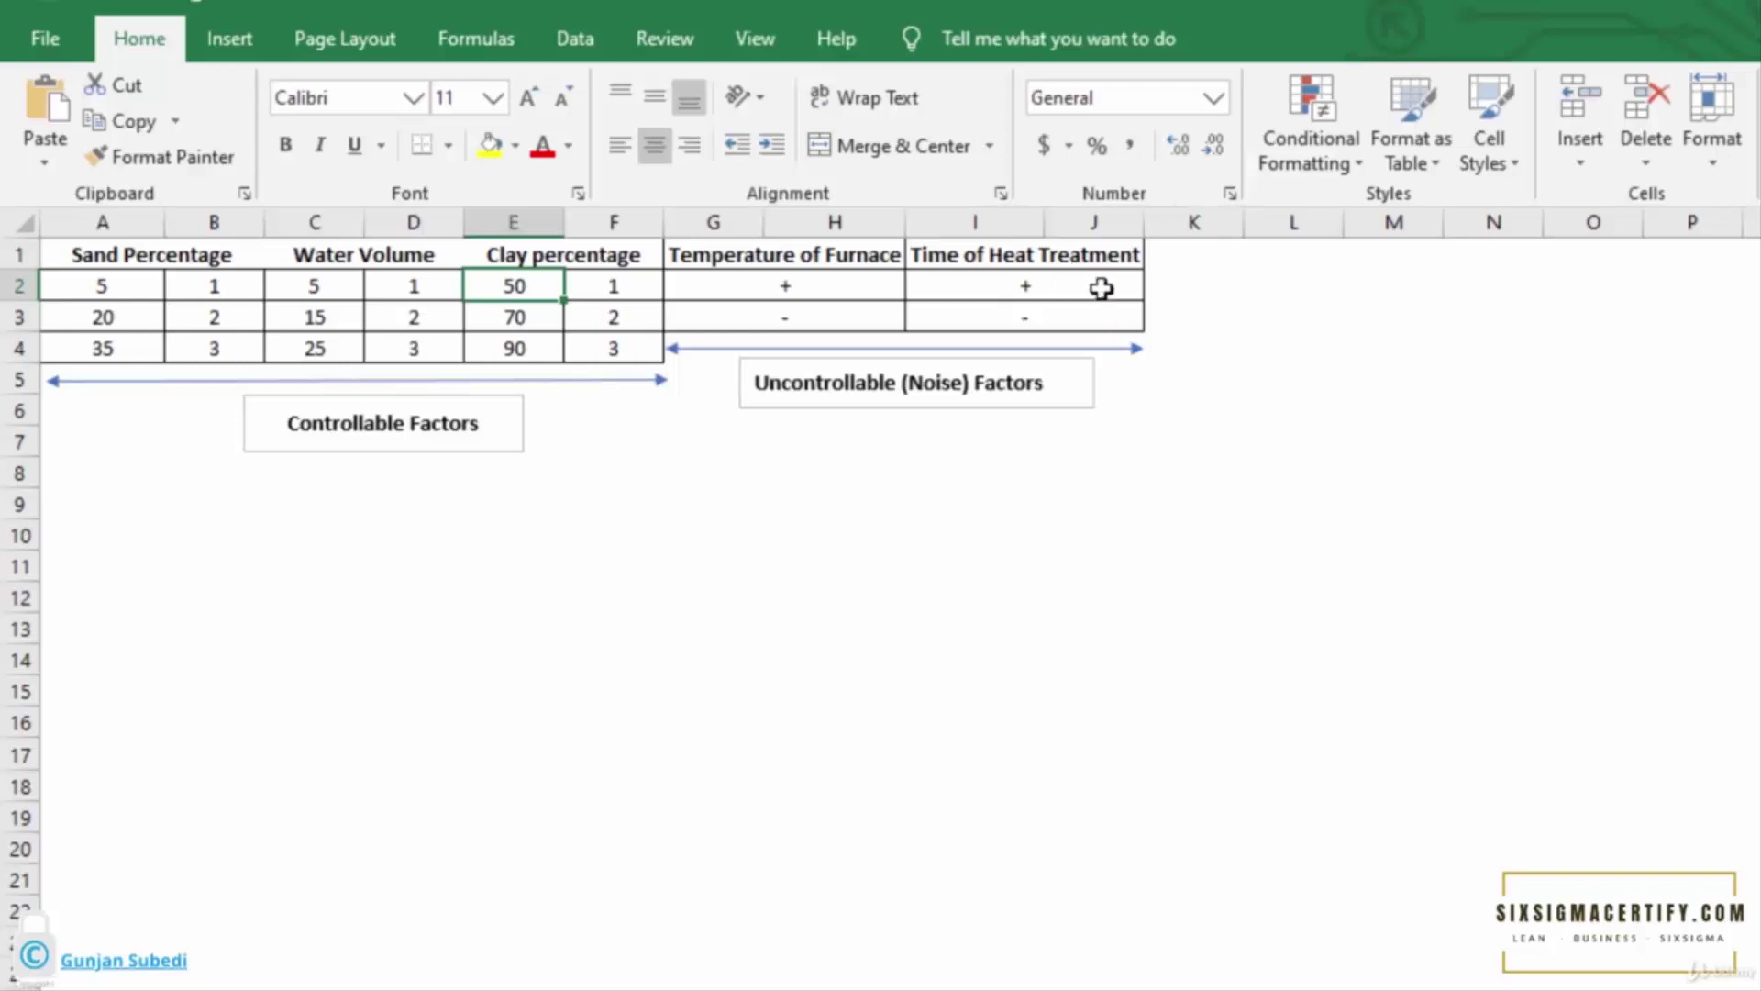
{"action": "left_click", "coordinate": [132, 281]}
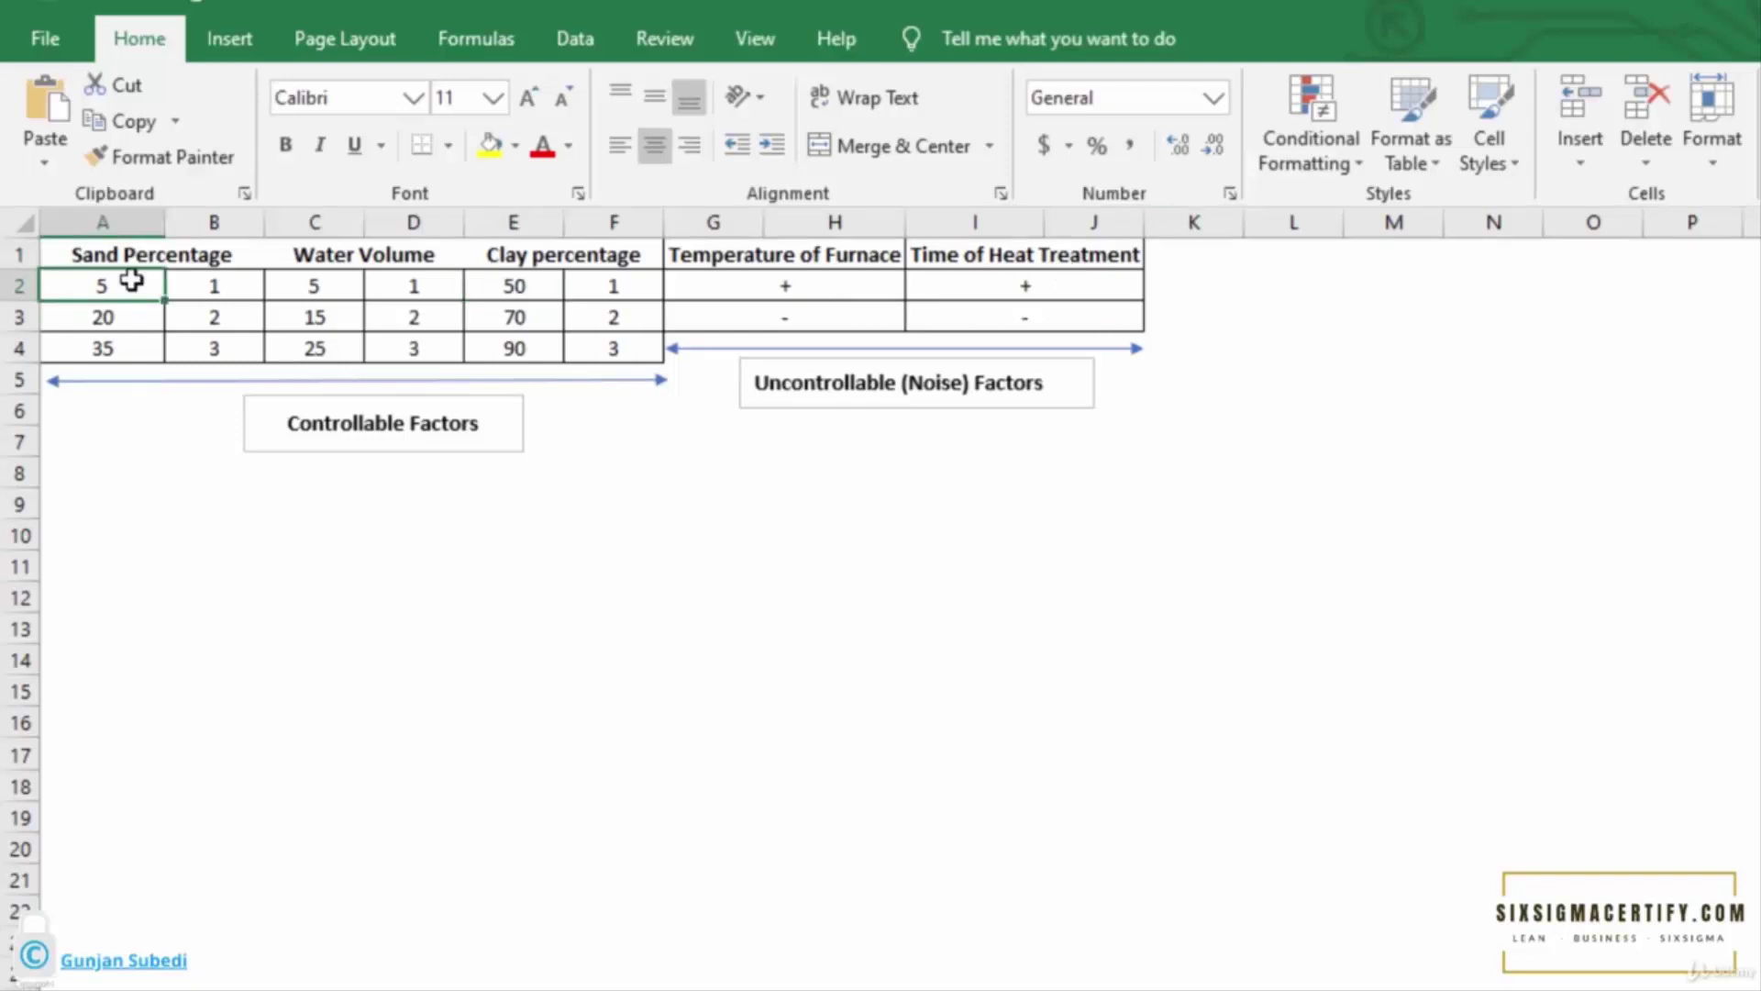
{"action": "left_click", "coordinate": [308, 286]}
{"action": "left_click", "coordinate": [516, 286]}
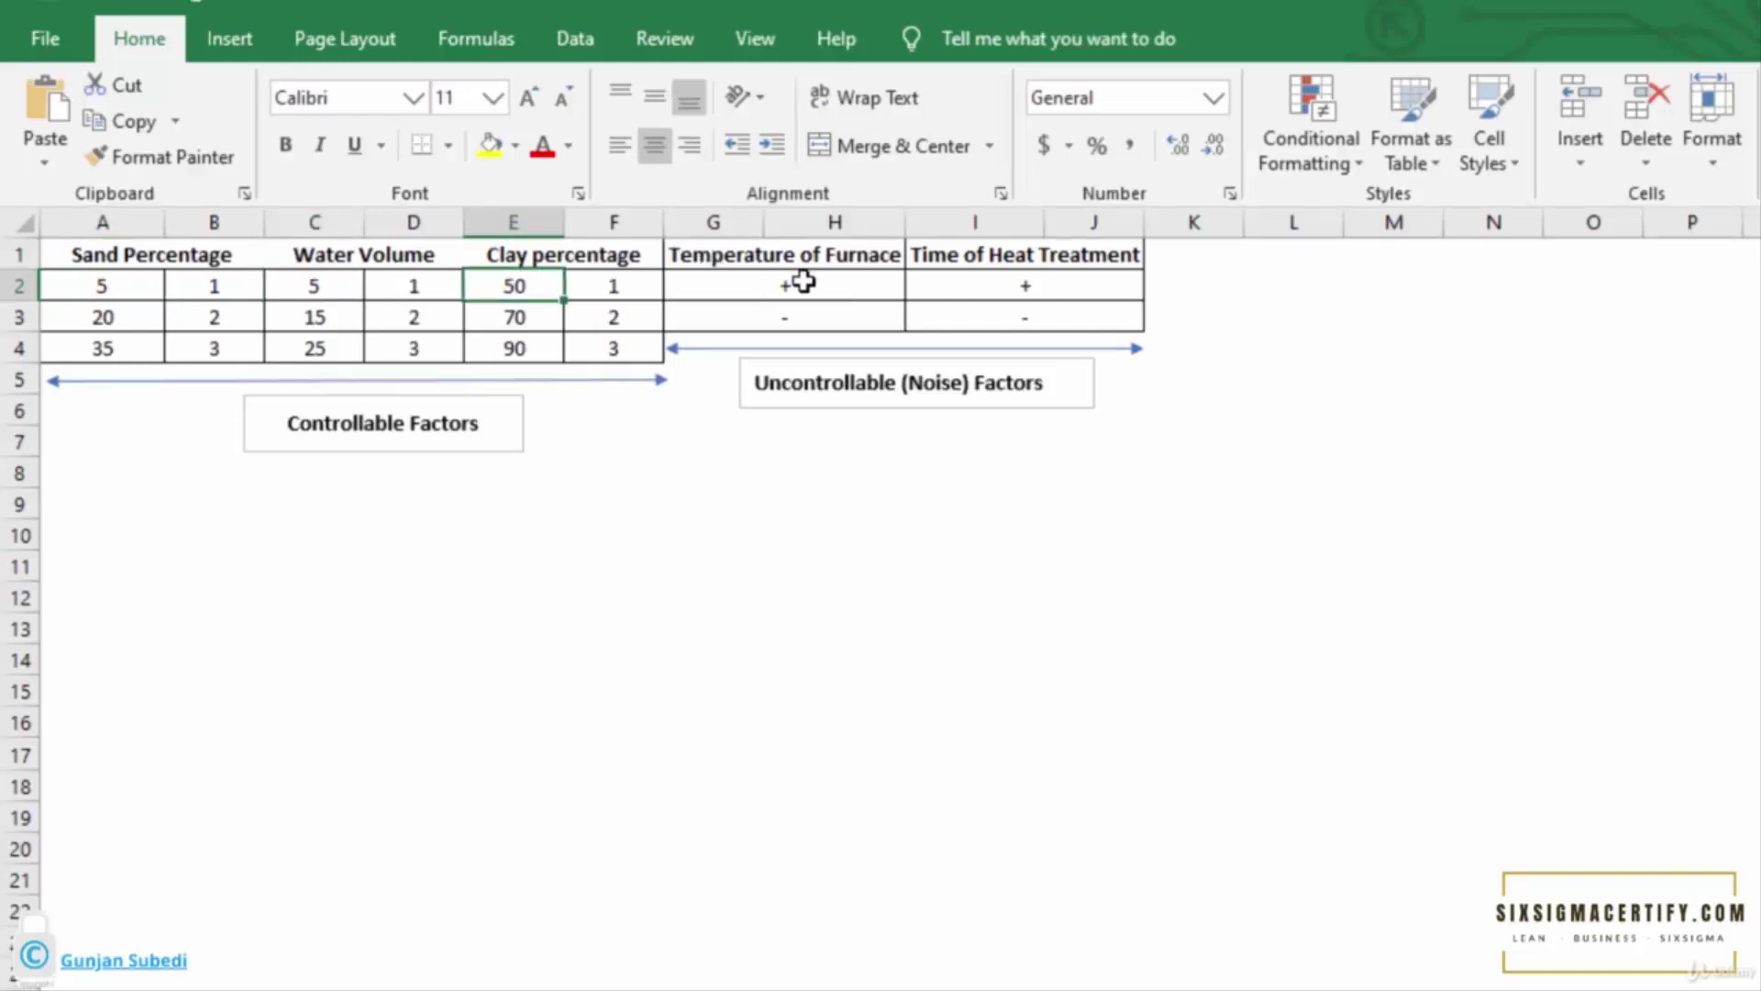
- Examine the plus and minus level combinations of the furnace temperature and heat treatment time noise factors
{"action": "left_click", "coordinate": [791, 280]}
{"action": "left_click", "coordinate": [932, 288]}
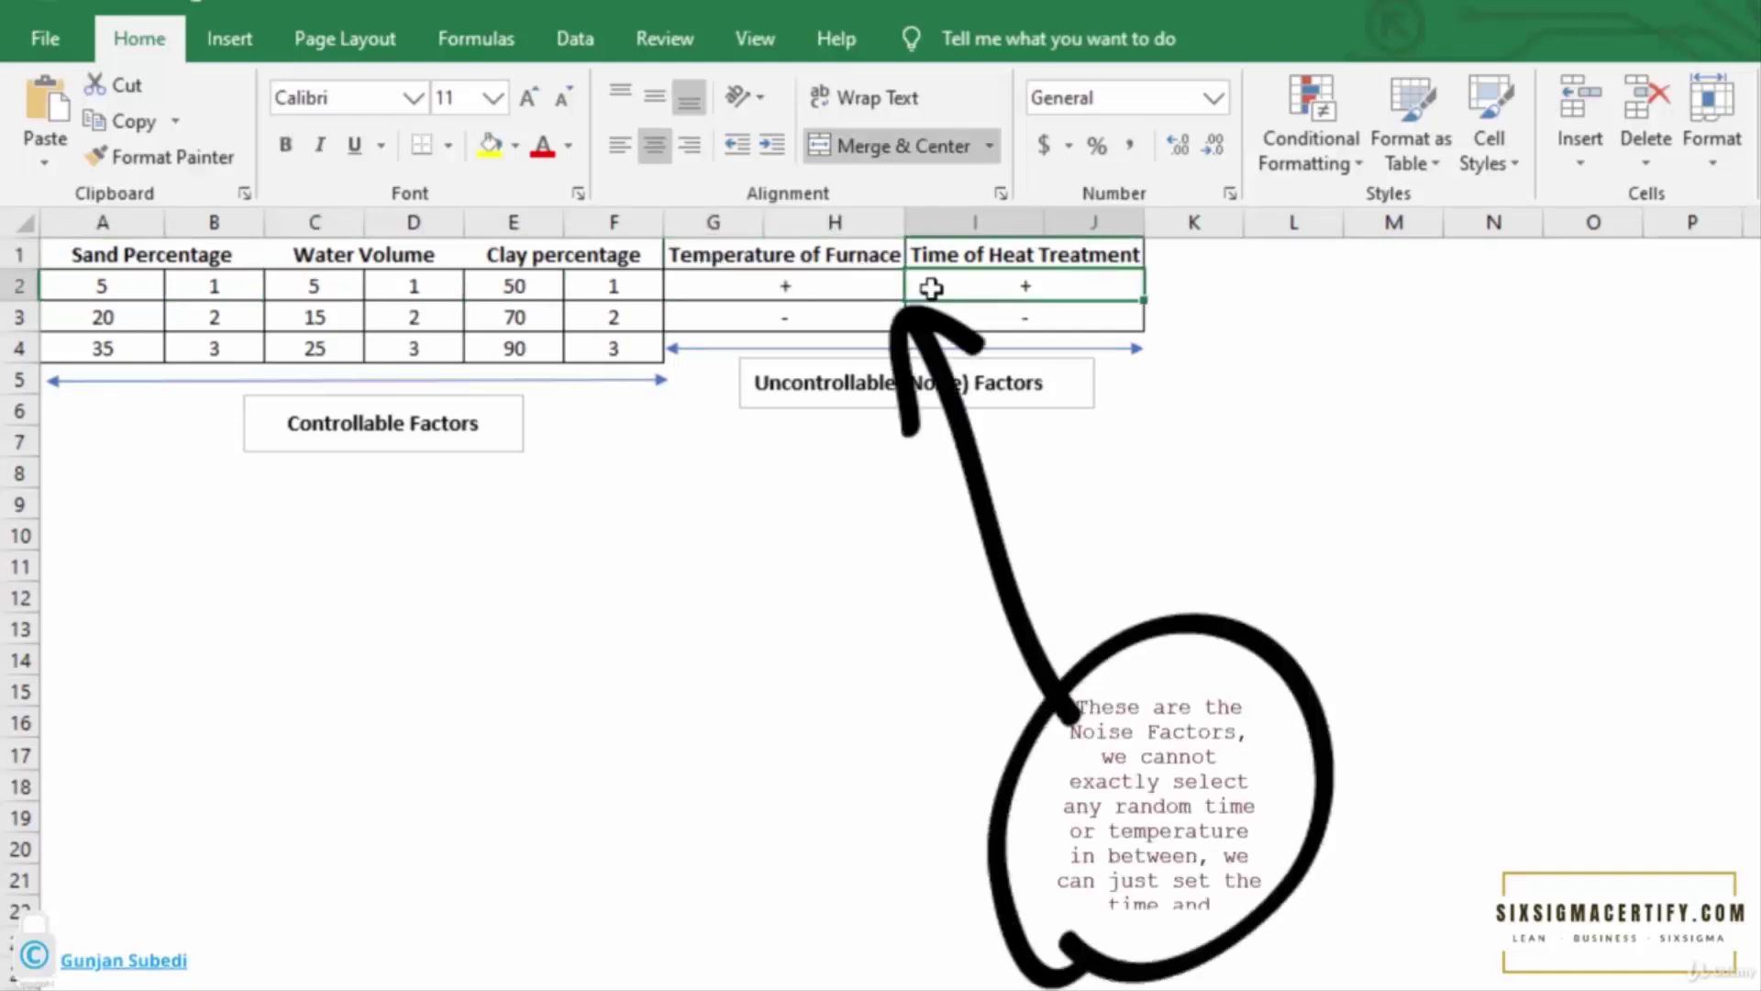
{"action": "left_click", "coordinate": [831, 283]}
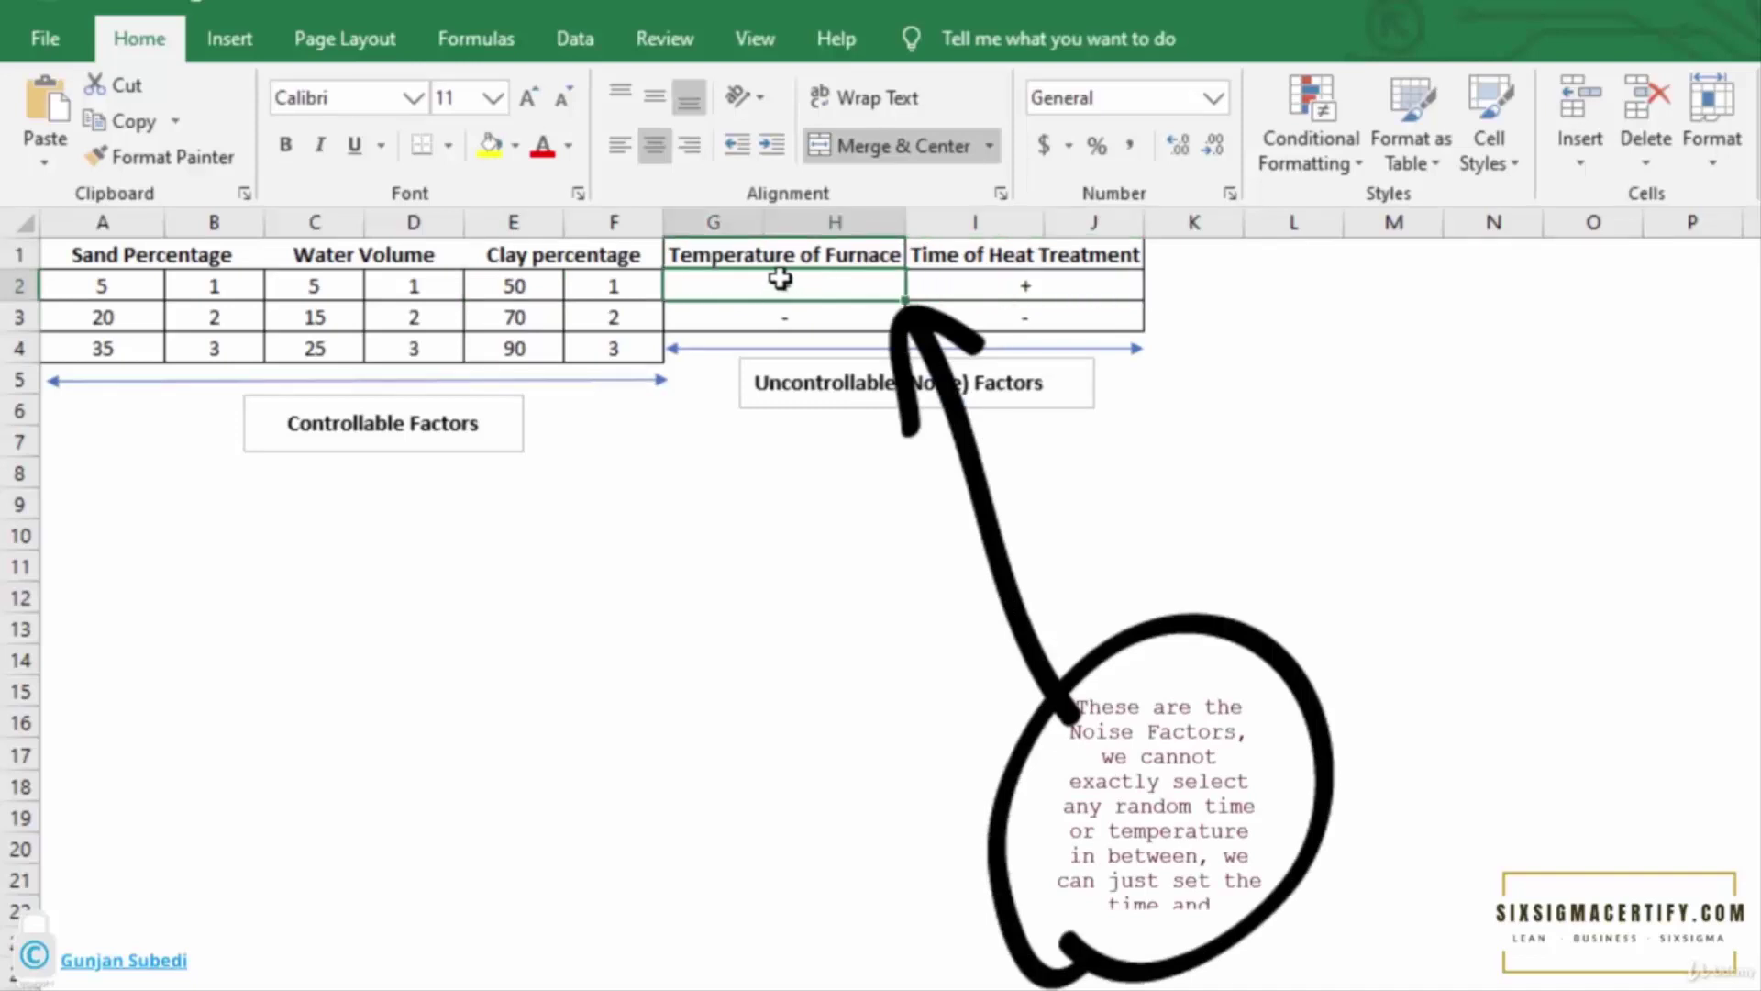
{"action": "left_click", "coordinate": [945, 312]}
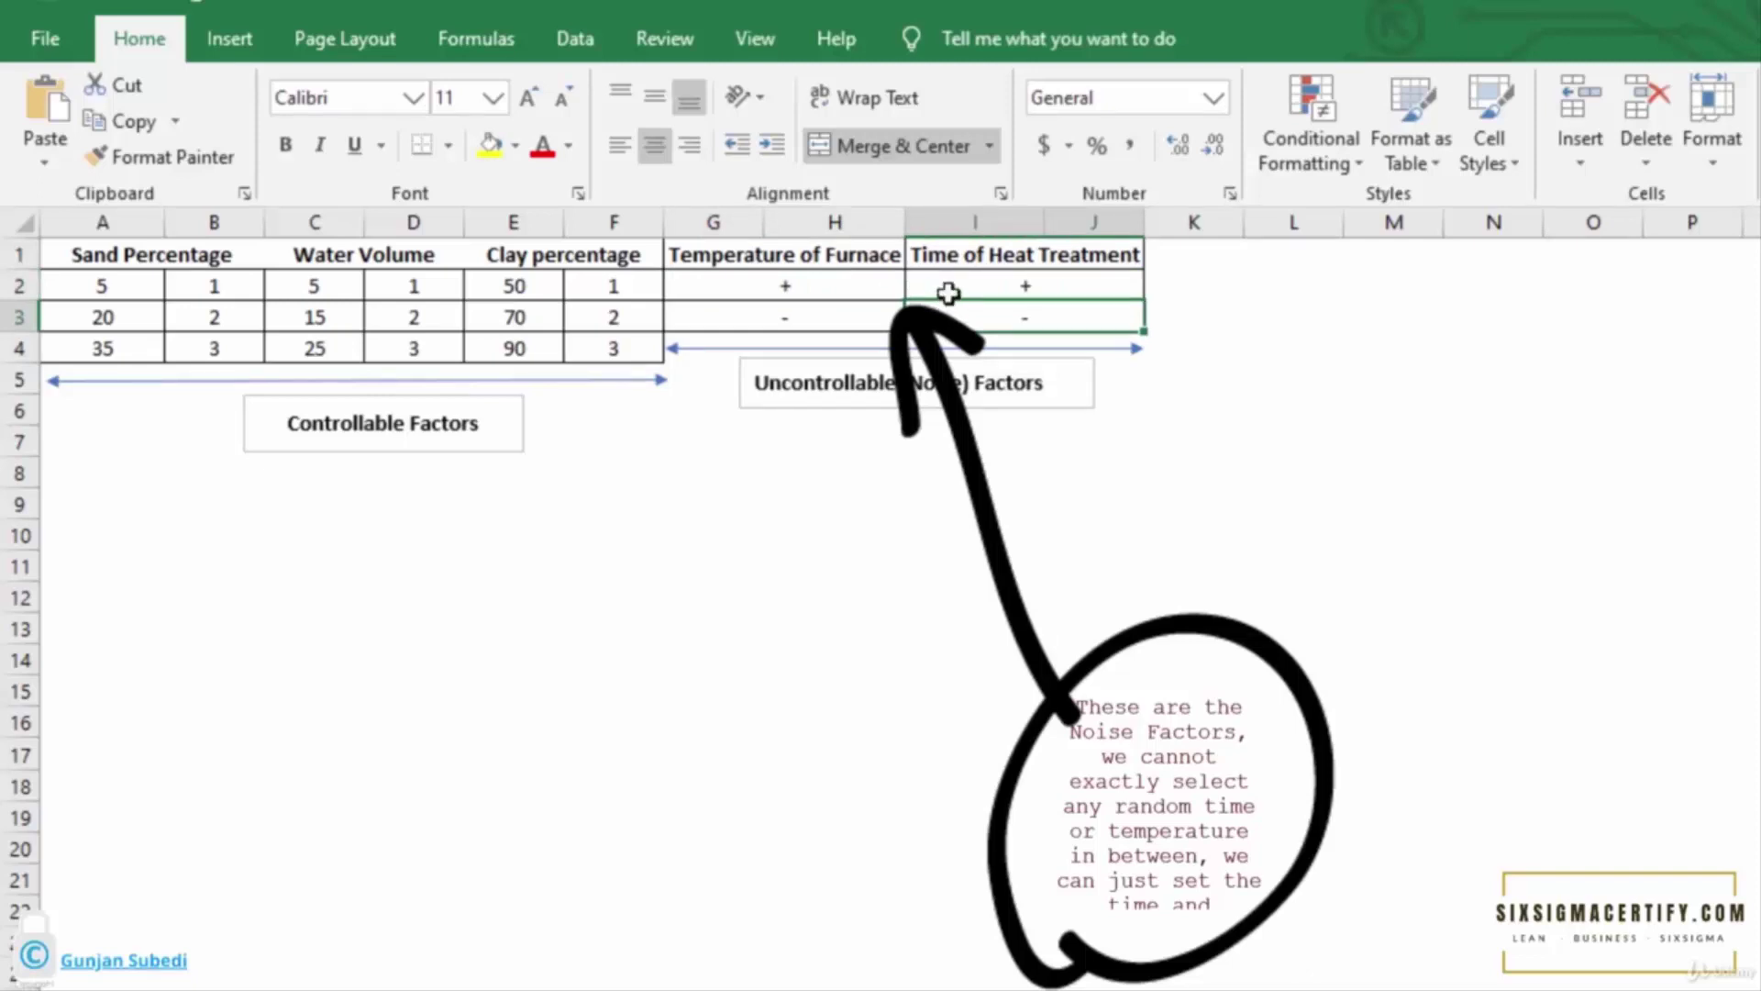
{"action": "left_click", "coordinate": [948, 290]}
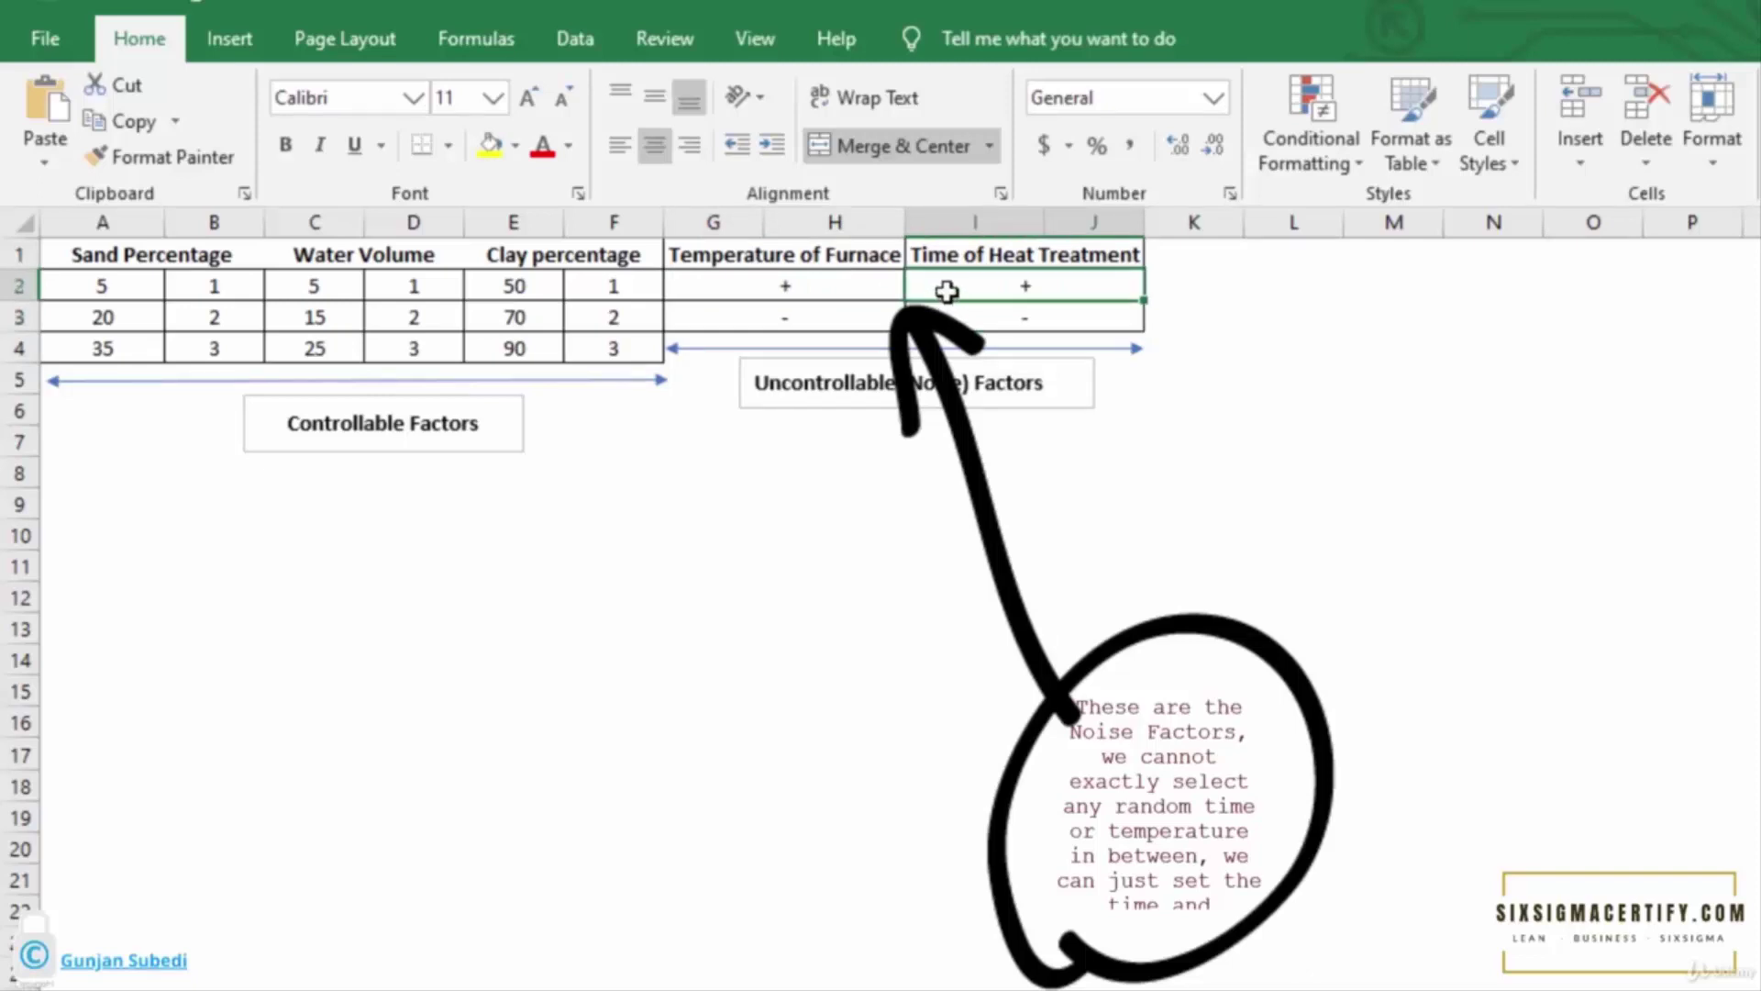
{"action": "left_click", "coordinate": [806, 313]}
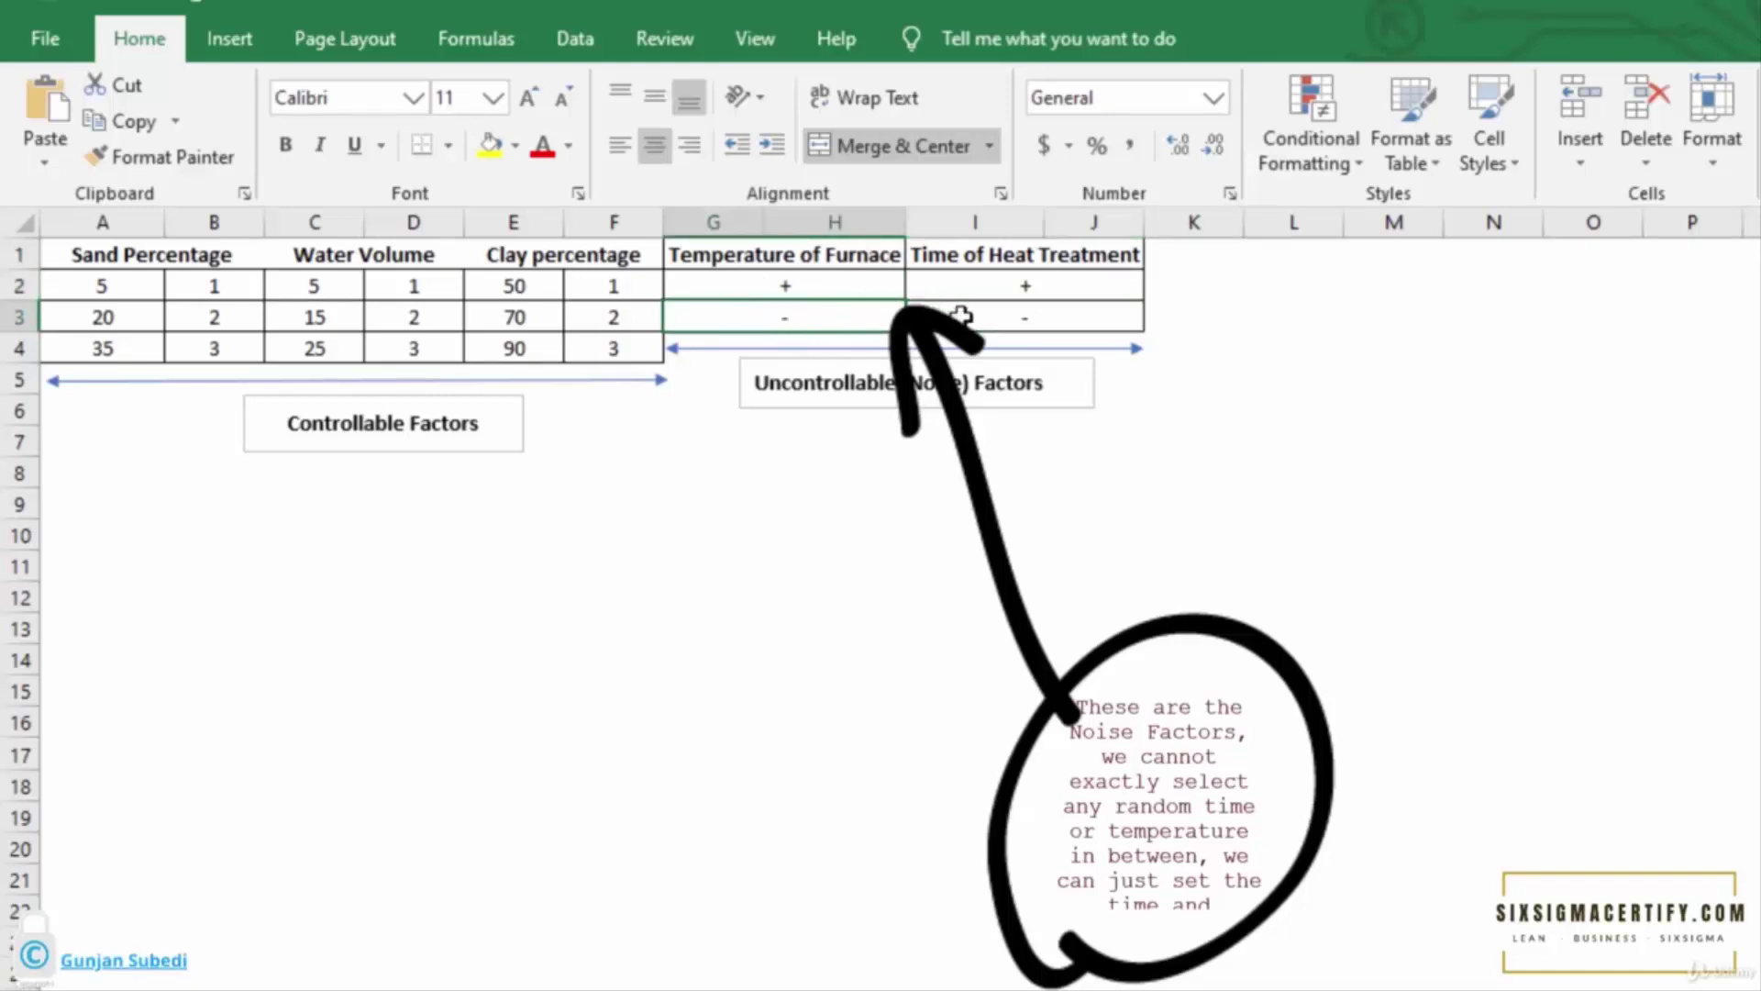
{"action": "left_click", "coordinate": [993, 322]}
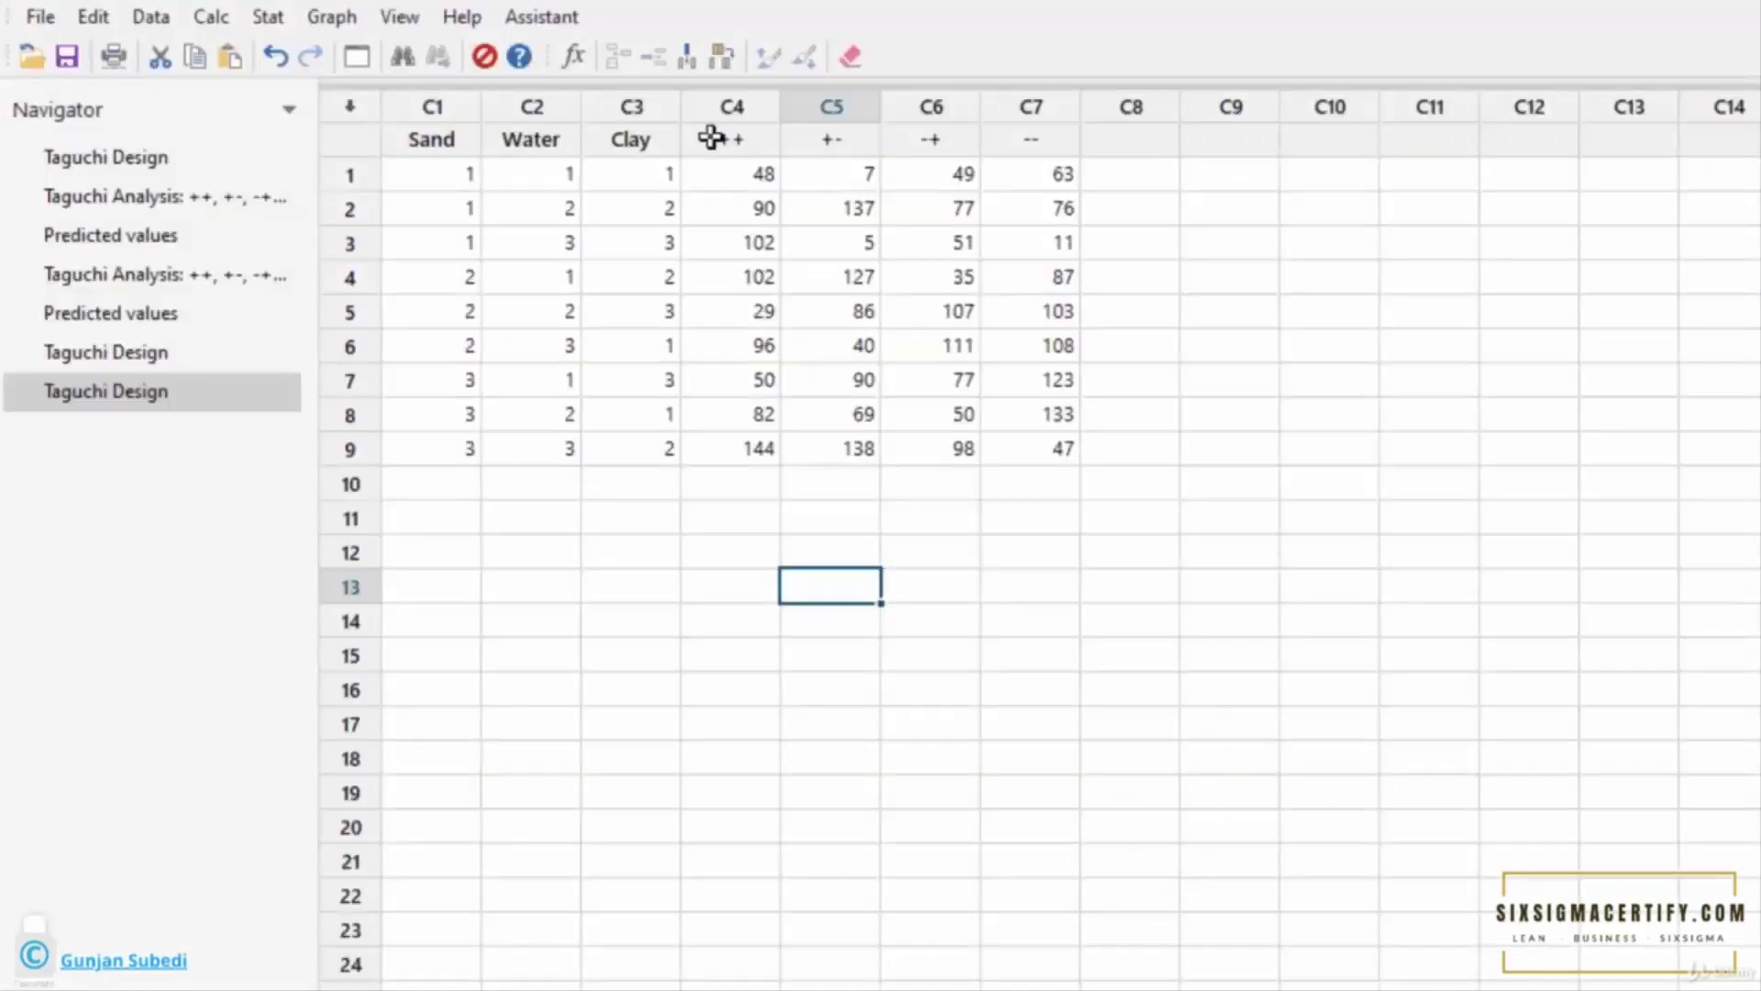
- Switch to Minitab and examine the ++, +-, -+ and -- response columns C4 to C7 across the nine runs
{"action": "left_click", "coordinate": [722, 149]}
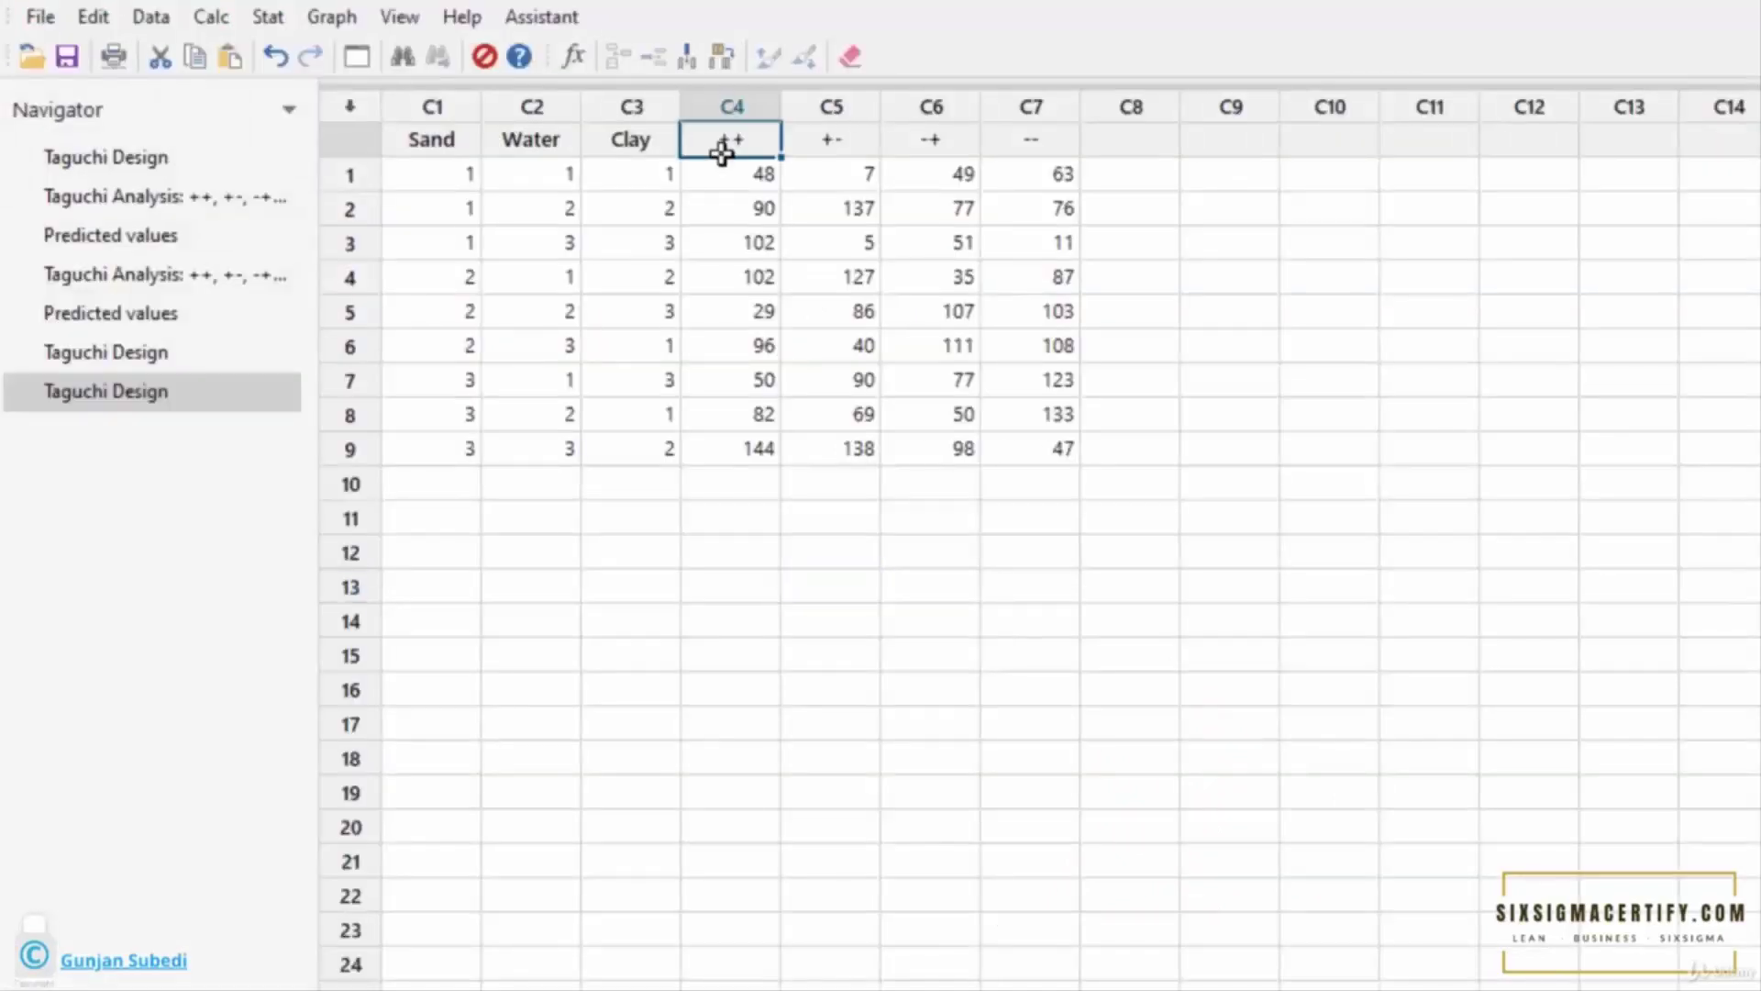
{"action": "left_click_drag", "start_coordinate": [817, 147], "coordinate": [845, 451]}
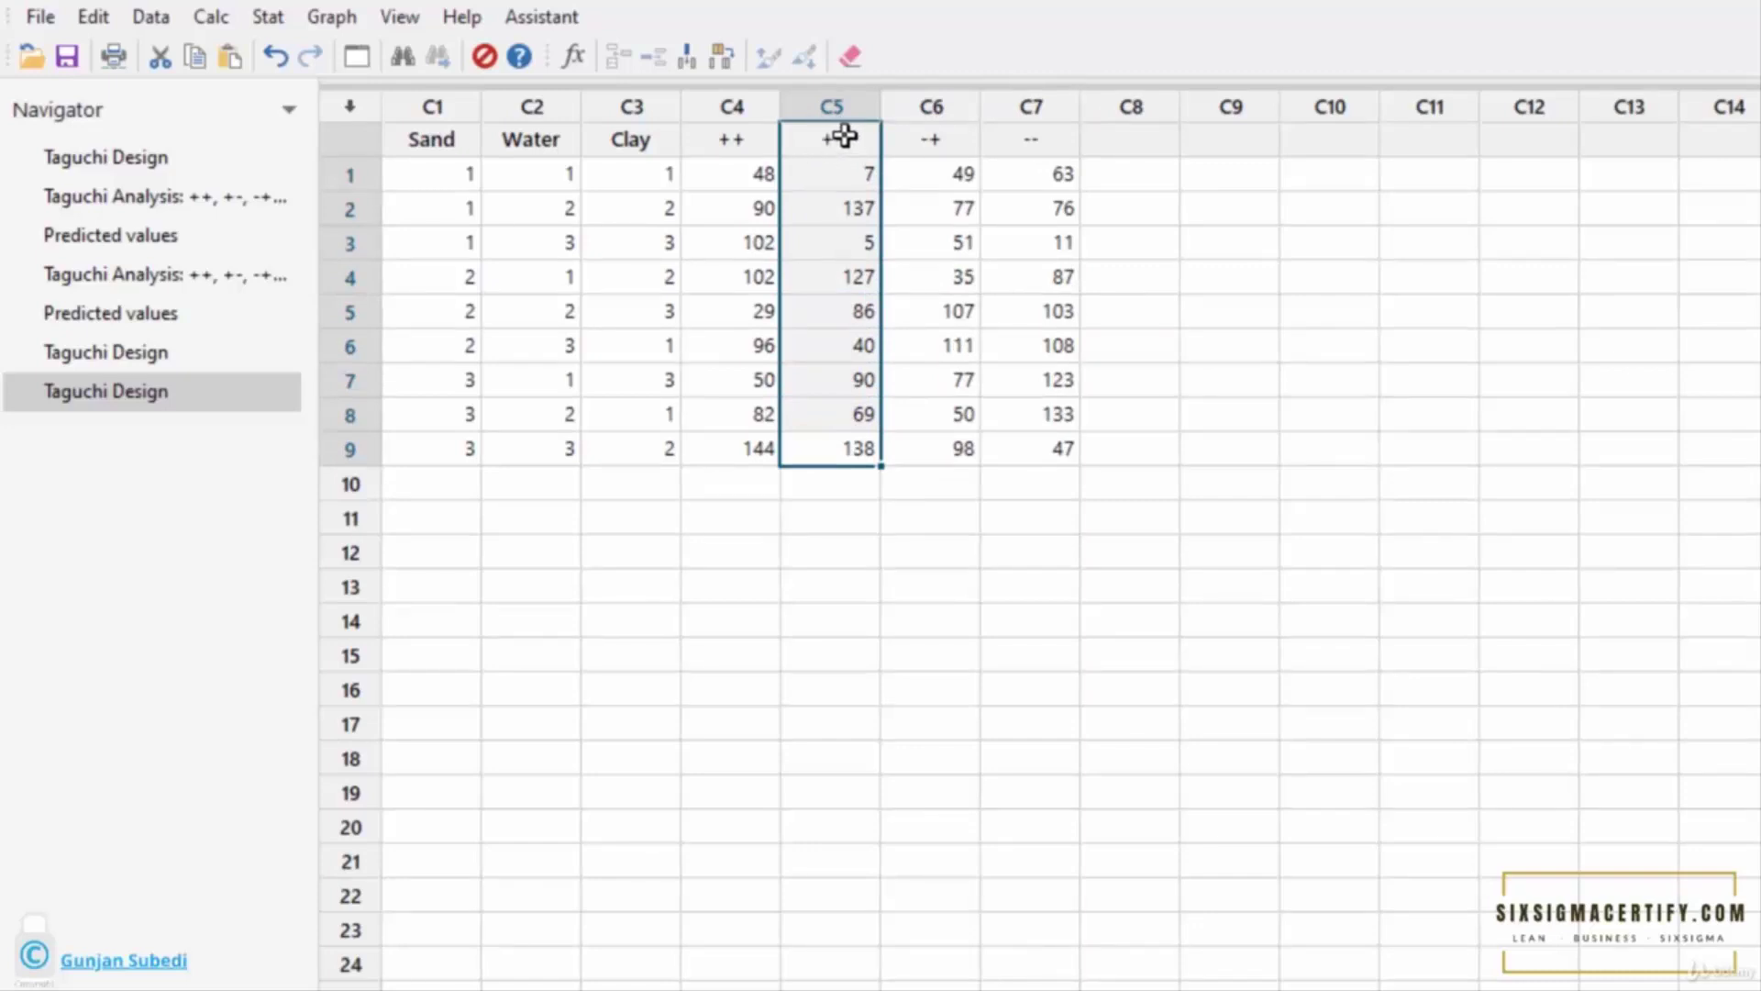
{"action": "left_click_drag", "start_coordinate": [920, 137], "coordinate": [971, 450]}
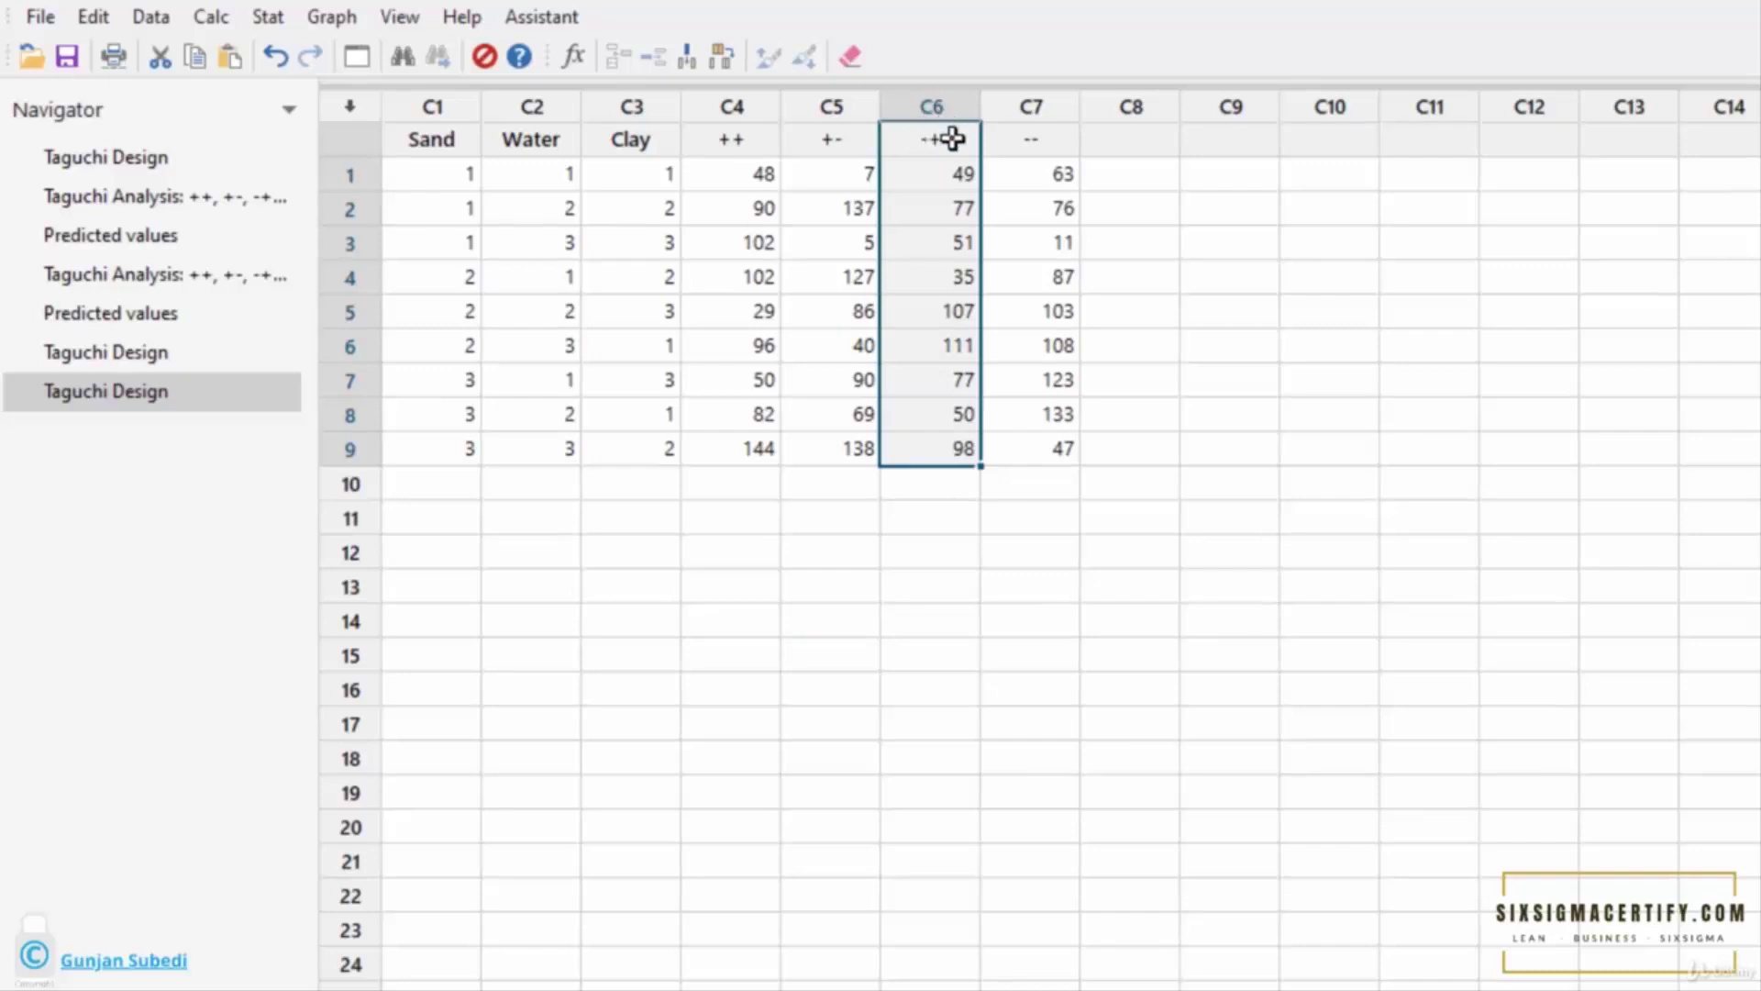
{"action": "left_click", "coordinate": [1026, 133]}
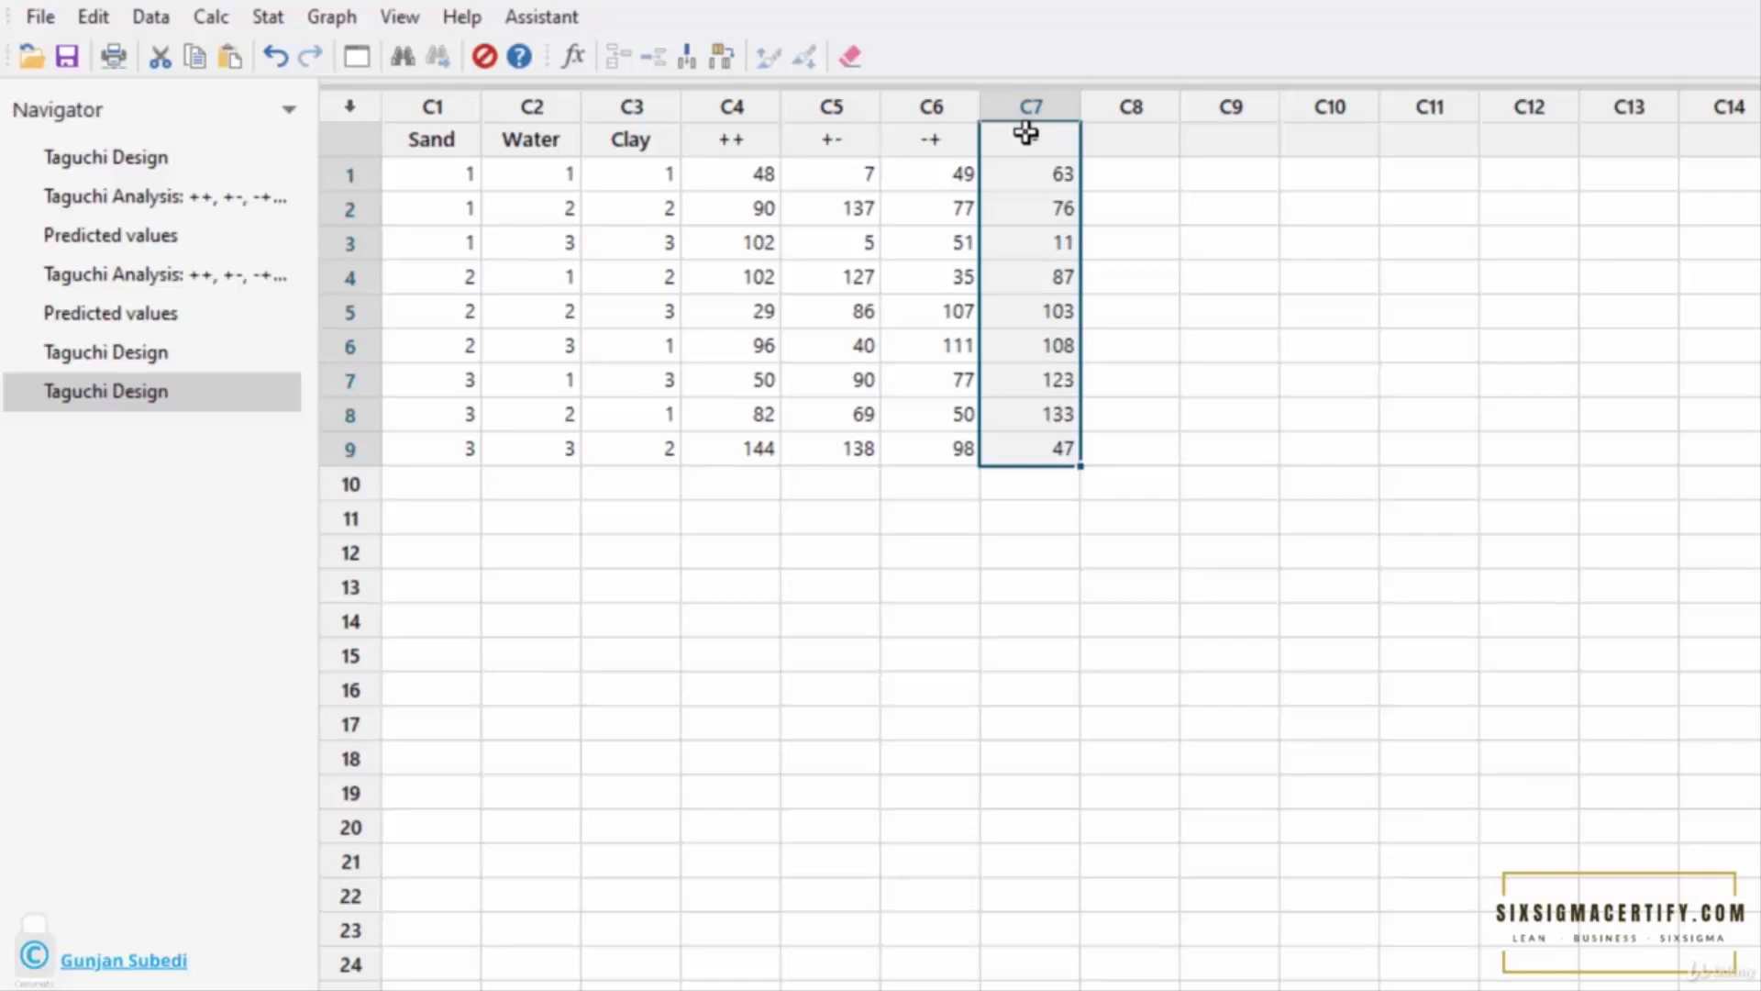
{"action": "type", "text": "--"}
{"action": "key", "text": "Return"}
{"action": "left_click_drag", "start_coordinate": [734, 174], "coordinate": [1038, 443]}
{"action": "left_click", "coordinate": [801, 179]}
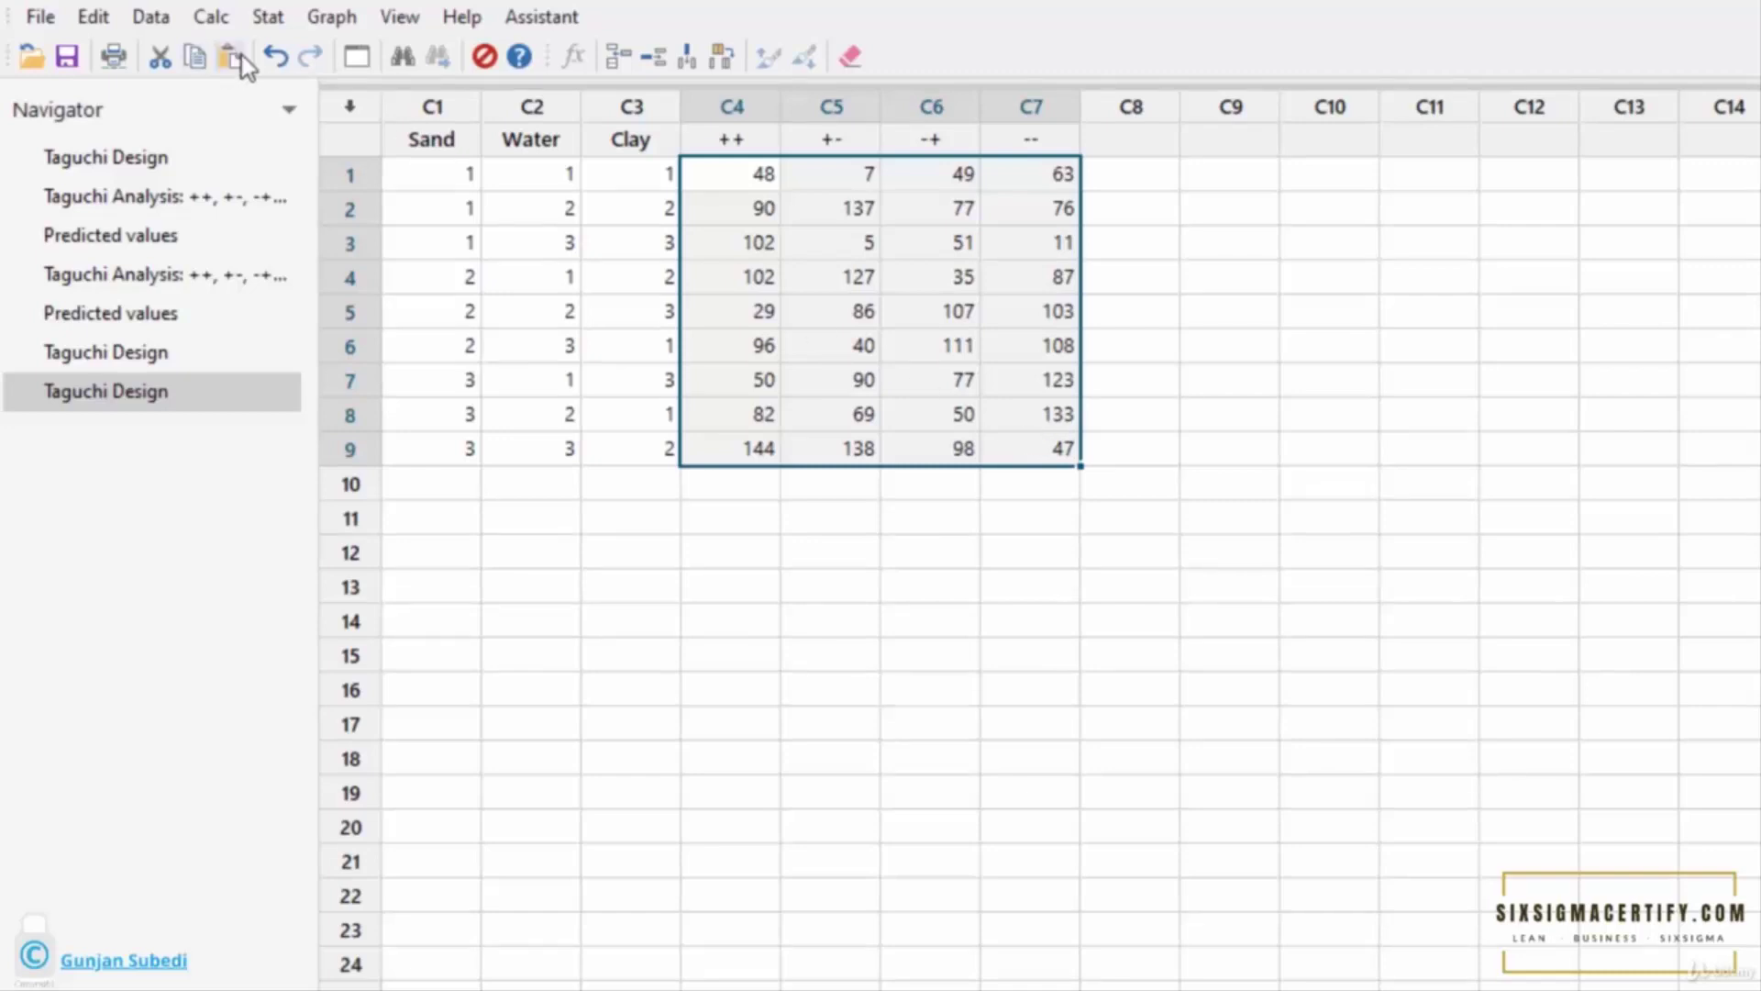
- Start the Analyze Taguchi Design command with the ++, +-, -+ and -- columns as the response data
{"action": "left_click", "coordinate": [269, 18]}
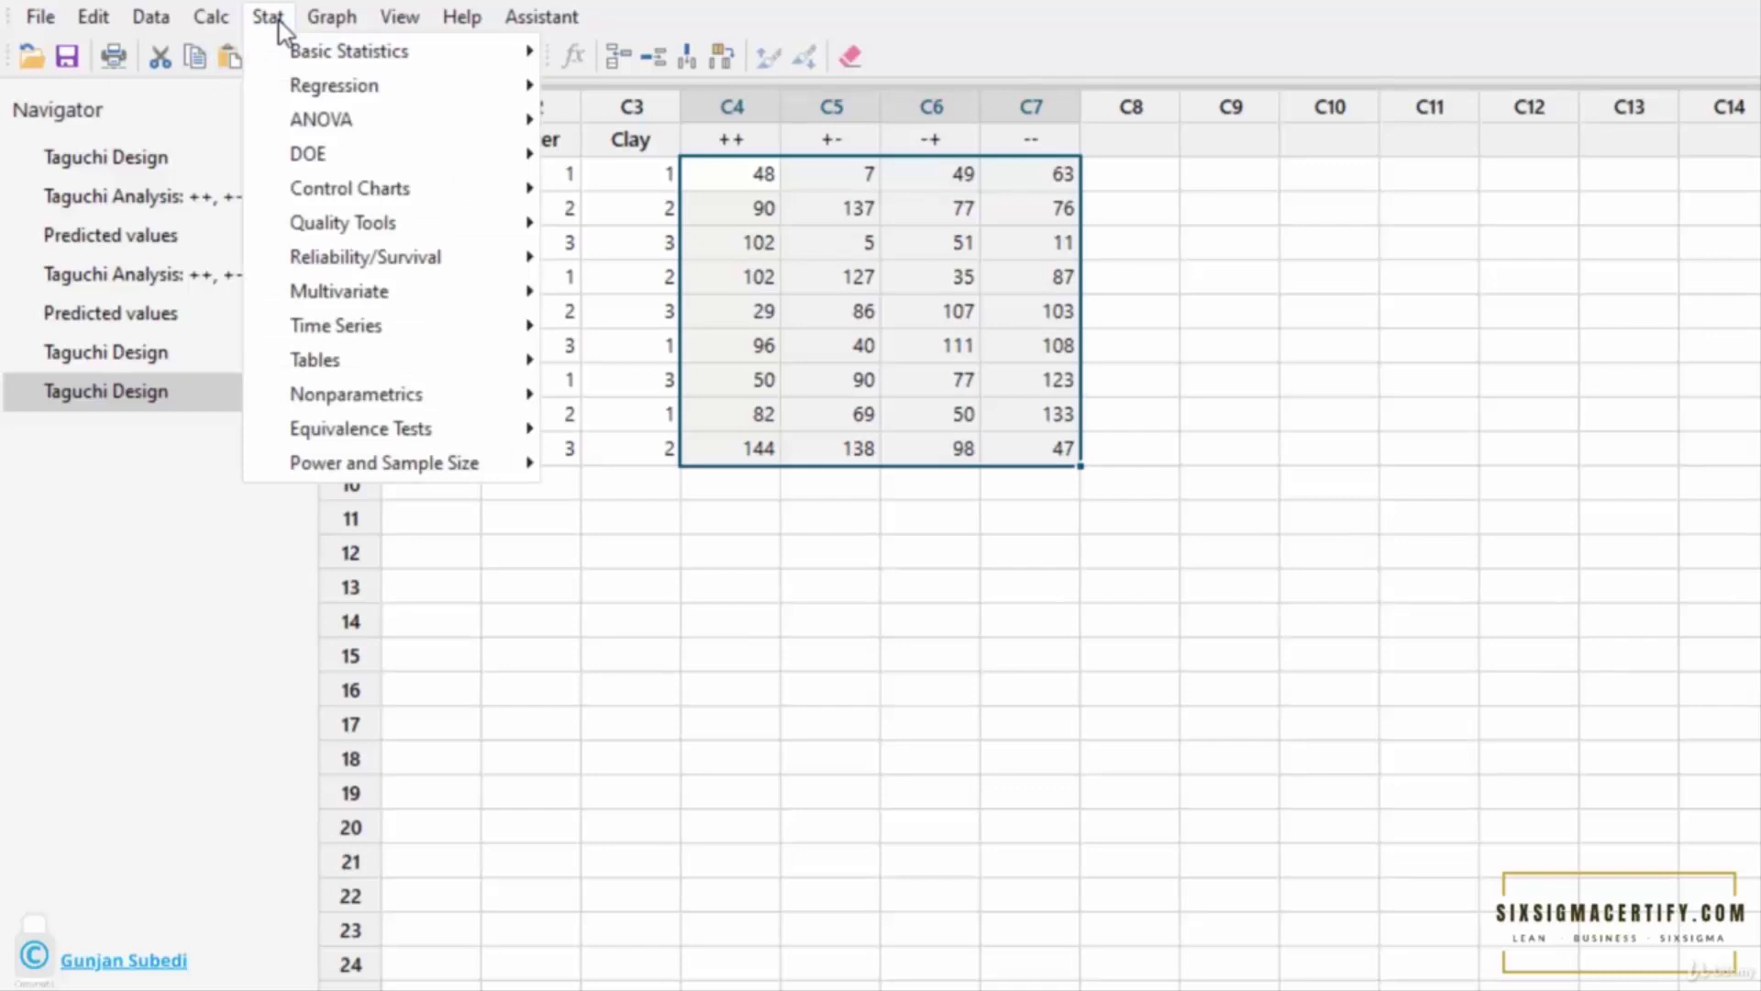
{"action": "mouse_move", "coordinate": [294, 136]}
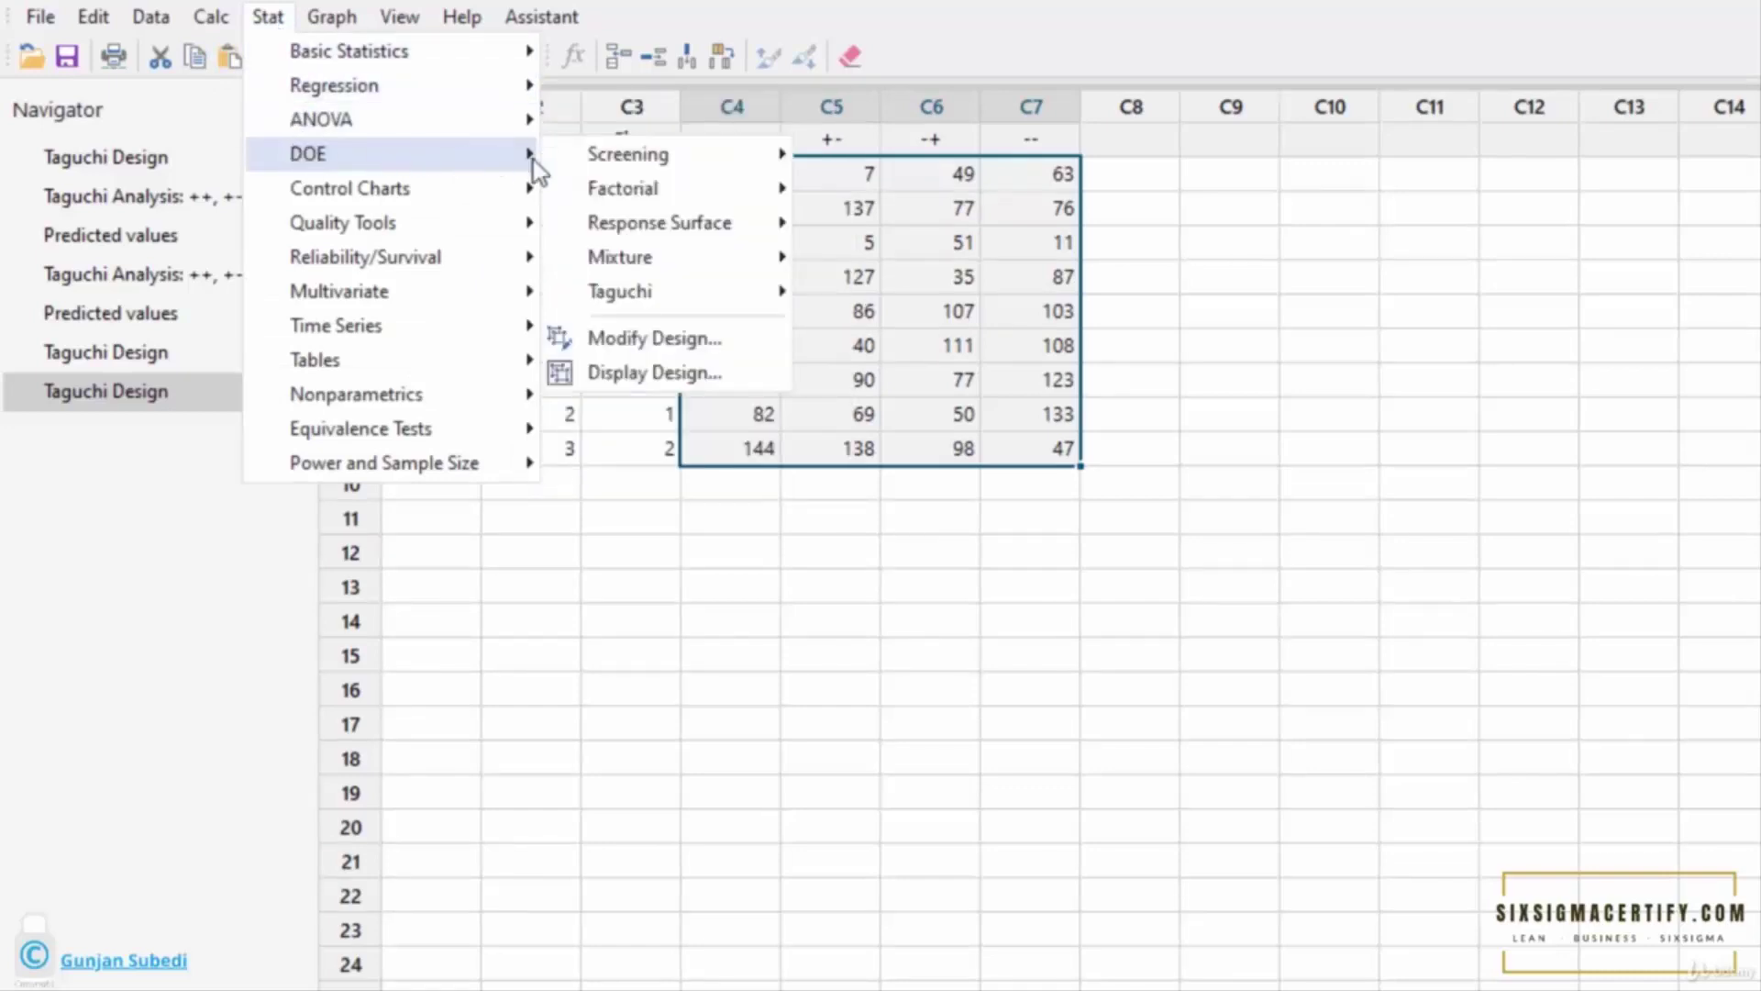
{"action": "mouse_move", "coordinate": [631, 294]}
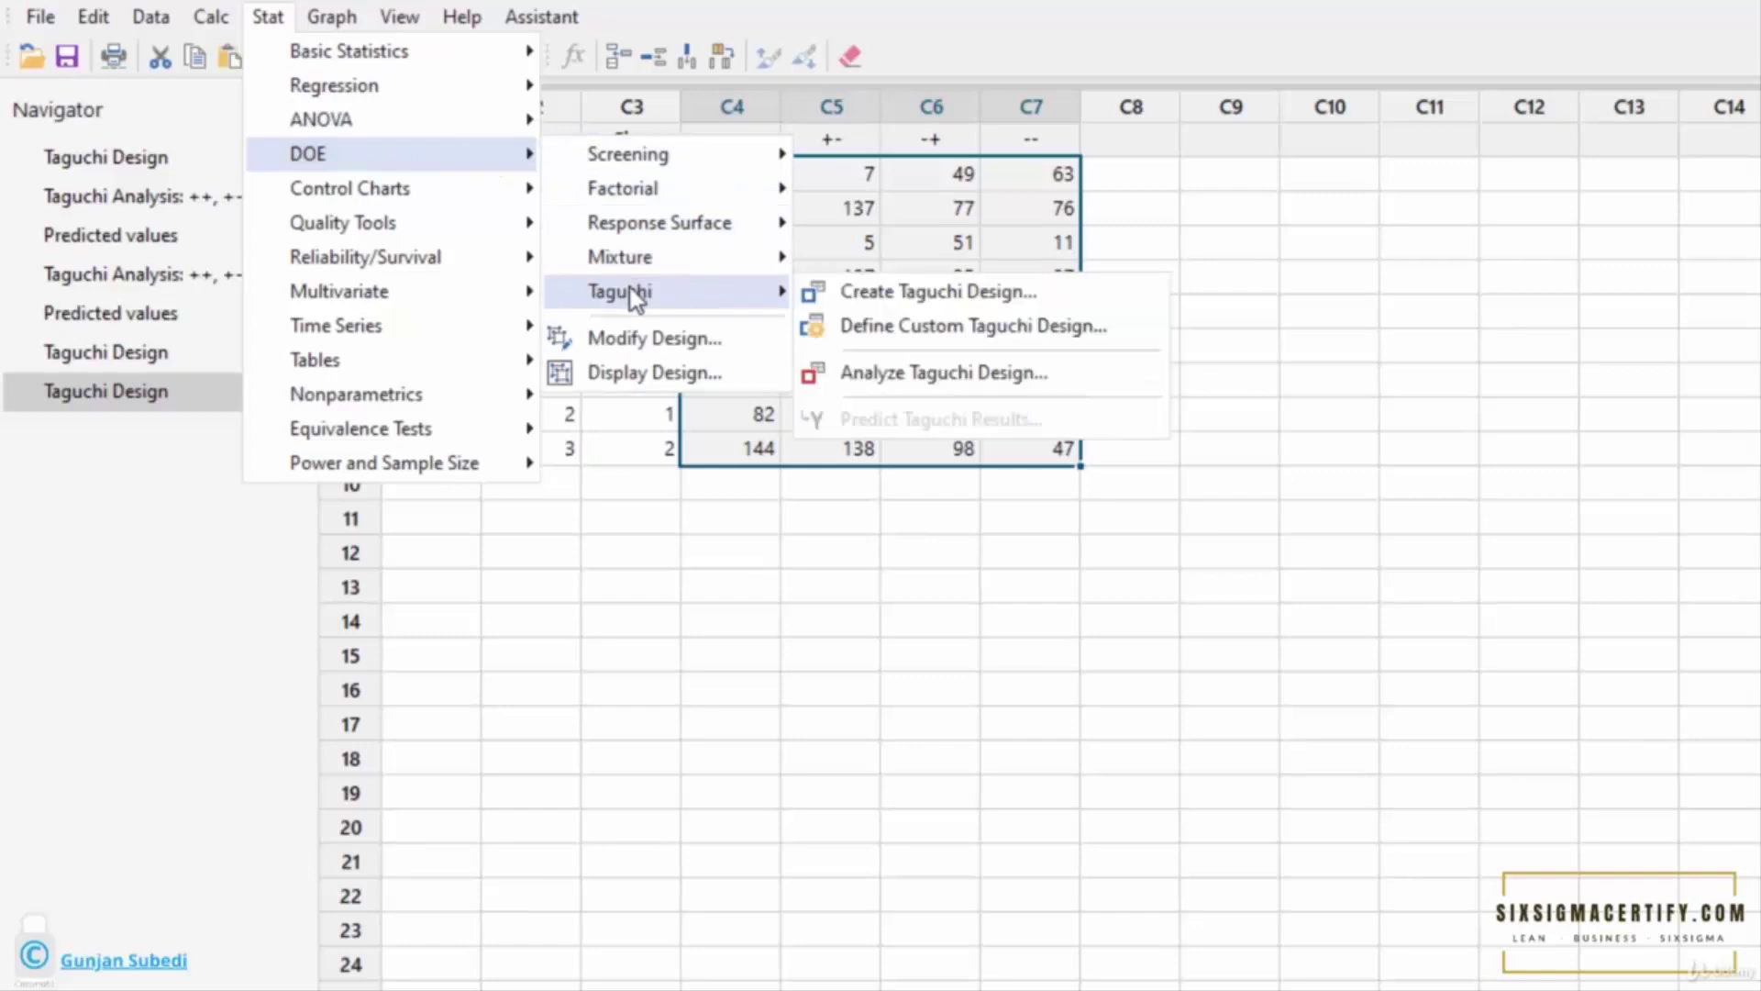
{"action": "left_click", "coordinate": [927, 375]}
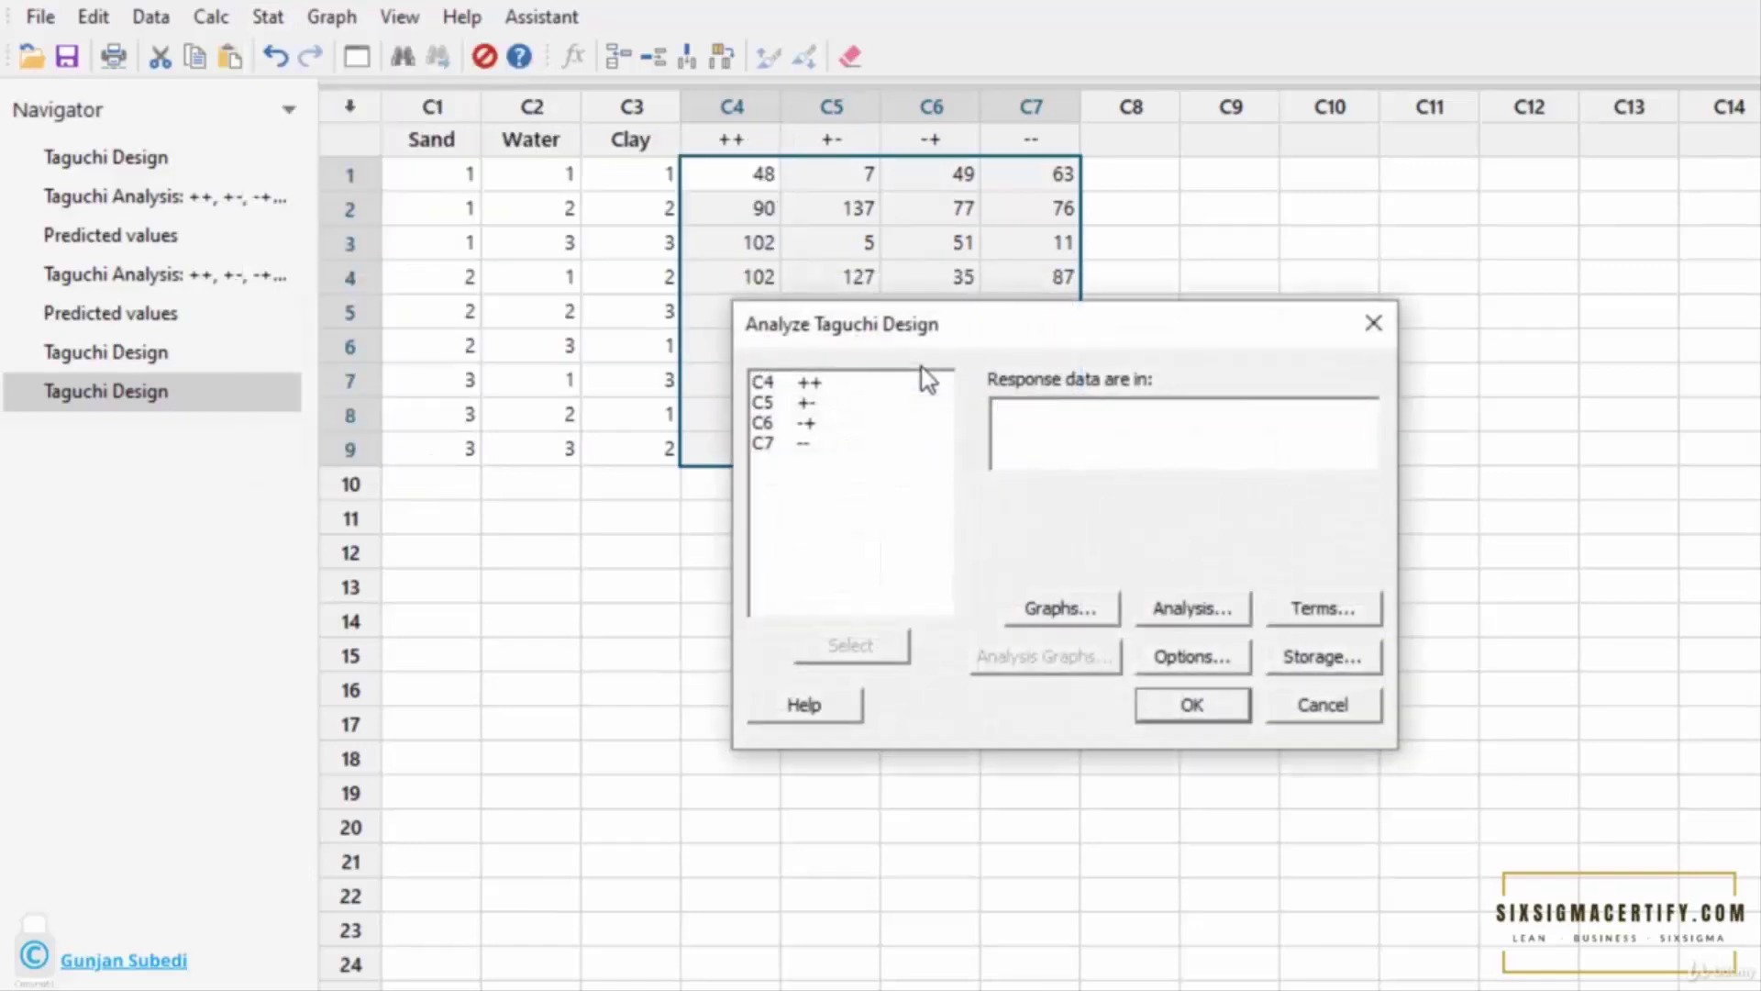
{"action": "left_click", "coordinate": [800, 383]}
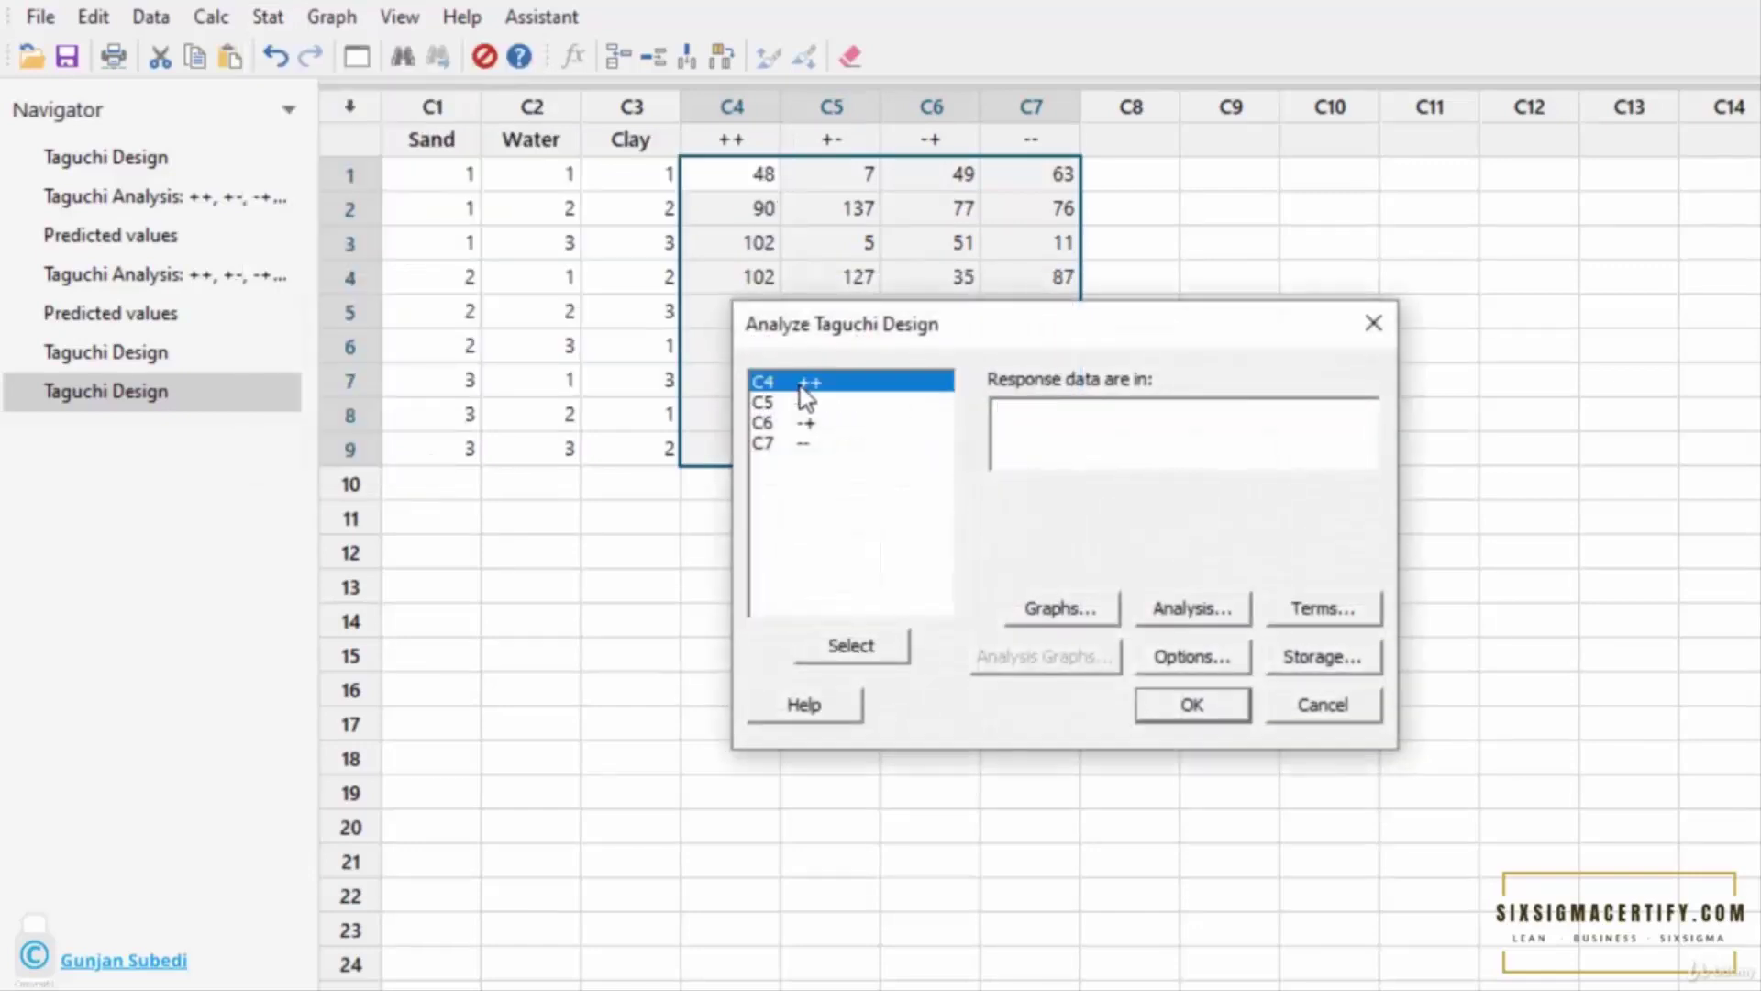
{"action": "left_click", "coordinate": [1231, 429]}
{"action": "left_click", "coordinate": [830, 648]}
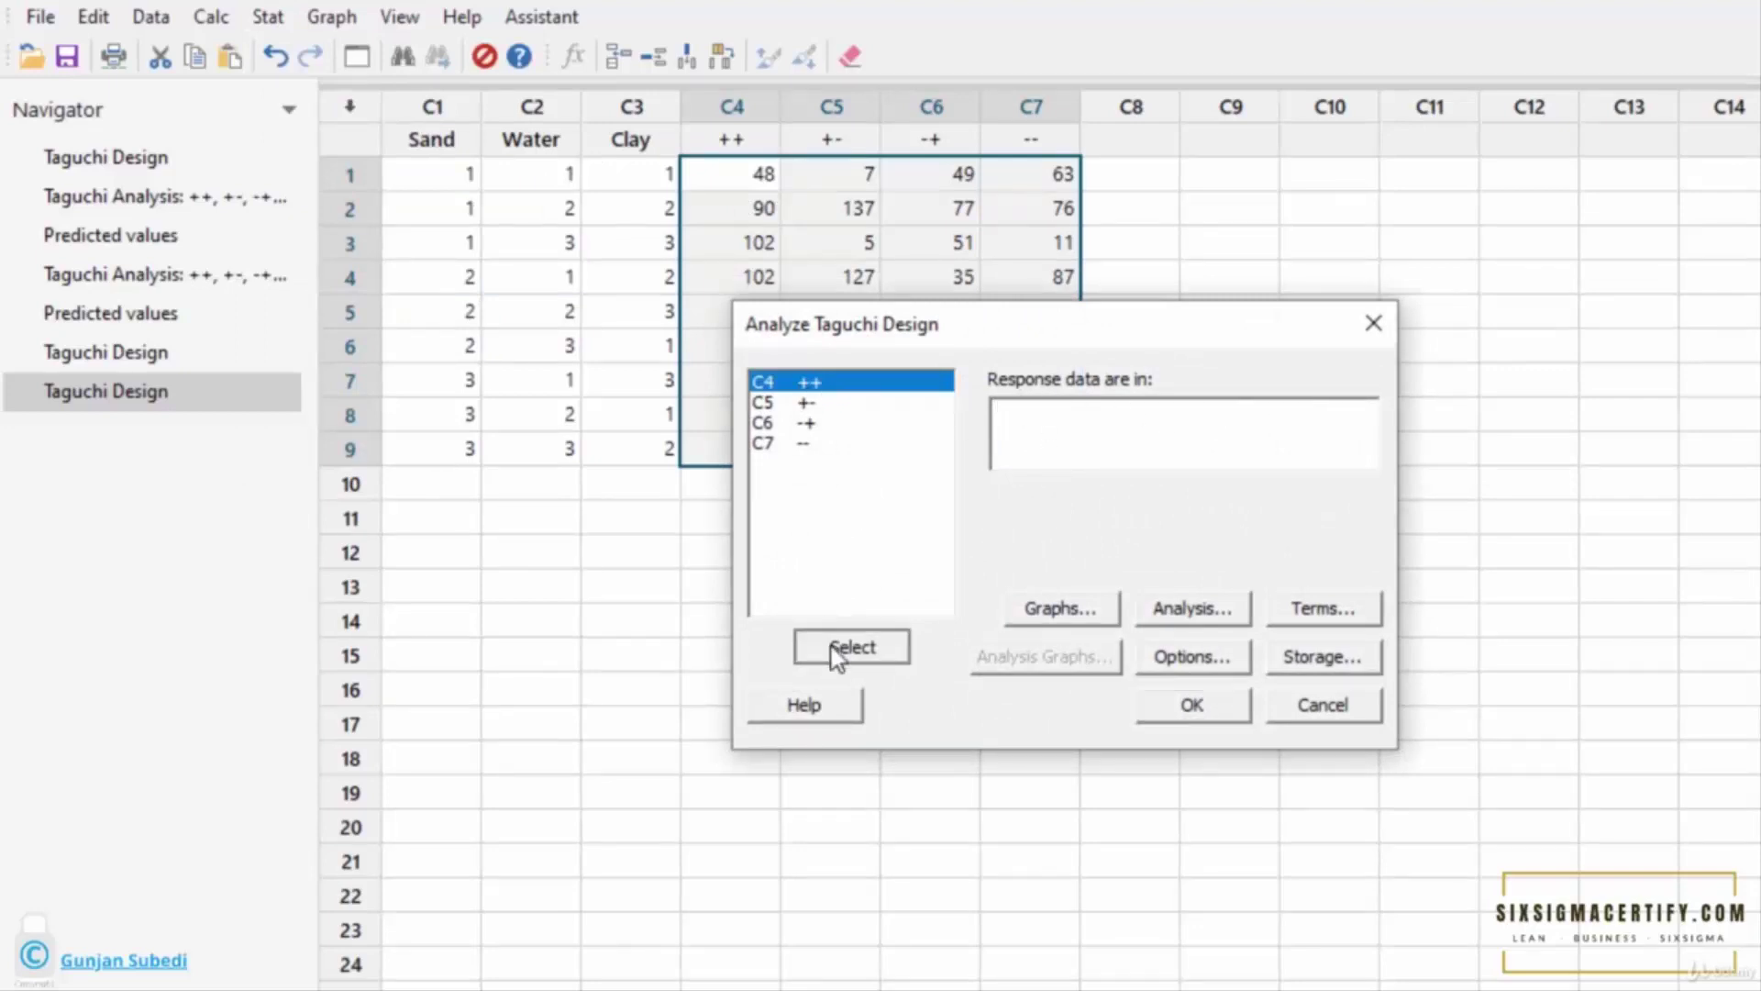
{"action": "left_click", "coordinate": [800, 403]}
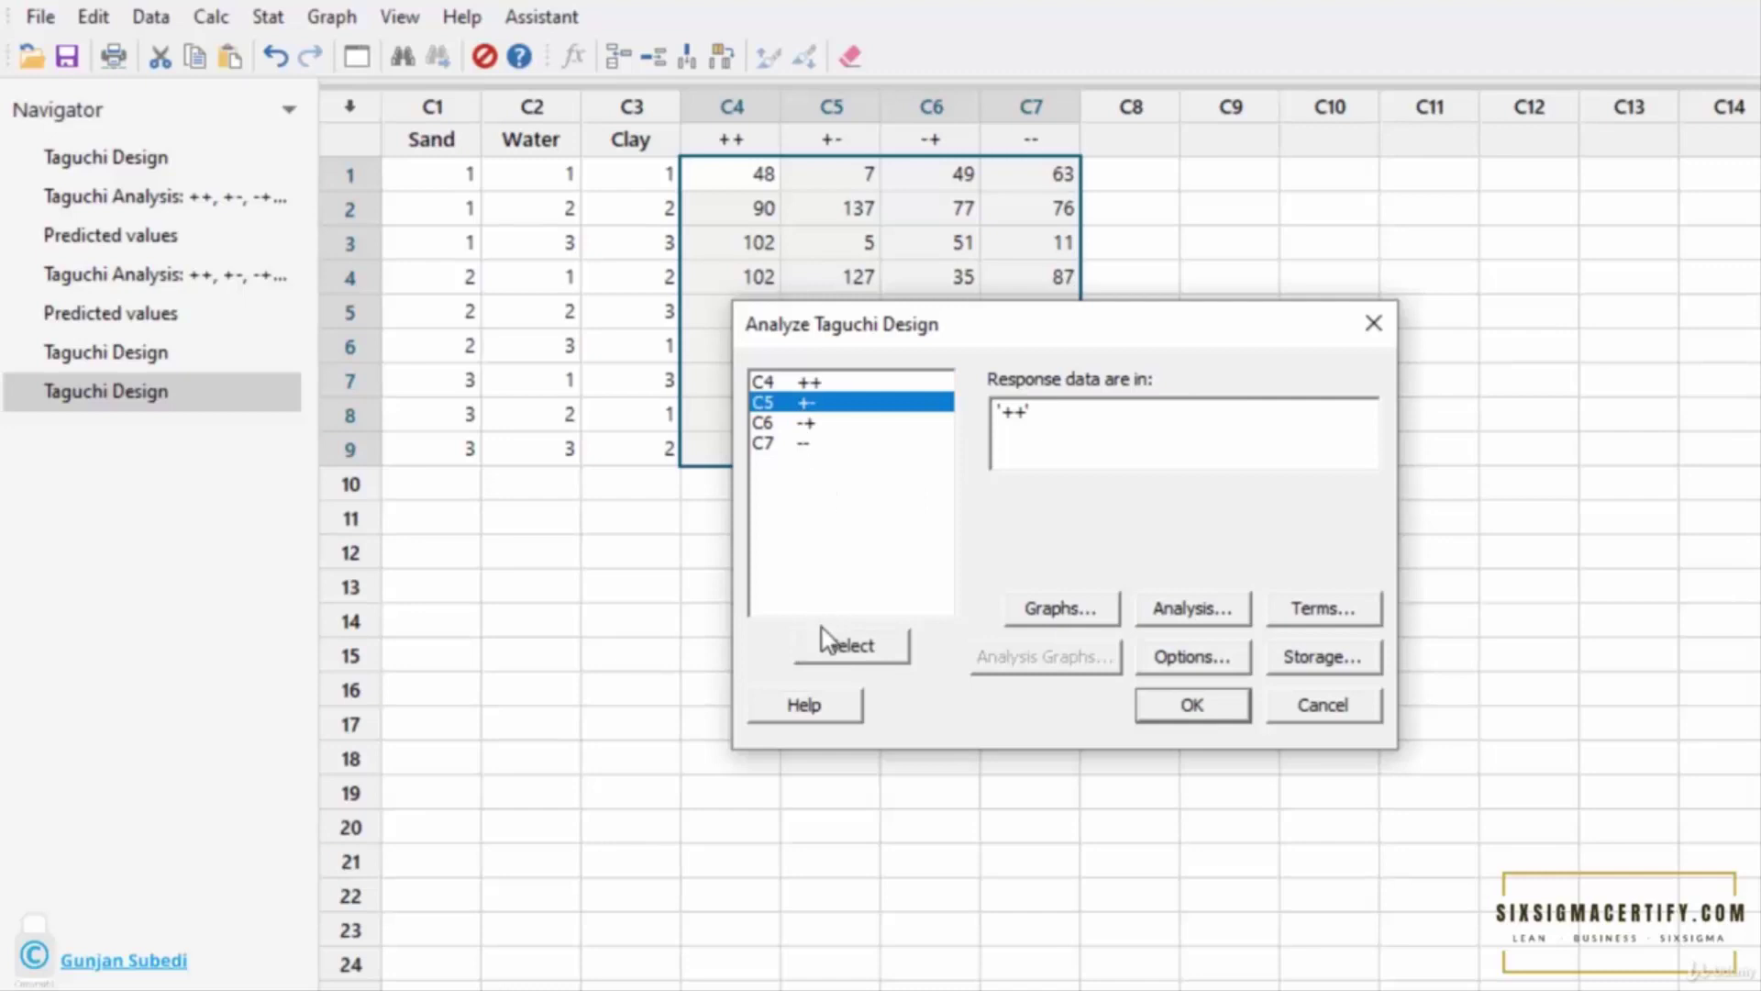
{"action": "left_click", "coordinate": [824, 644]}
{"action": "left_click", "coordinate": [800, 423]}
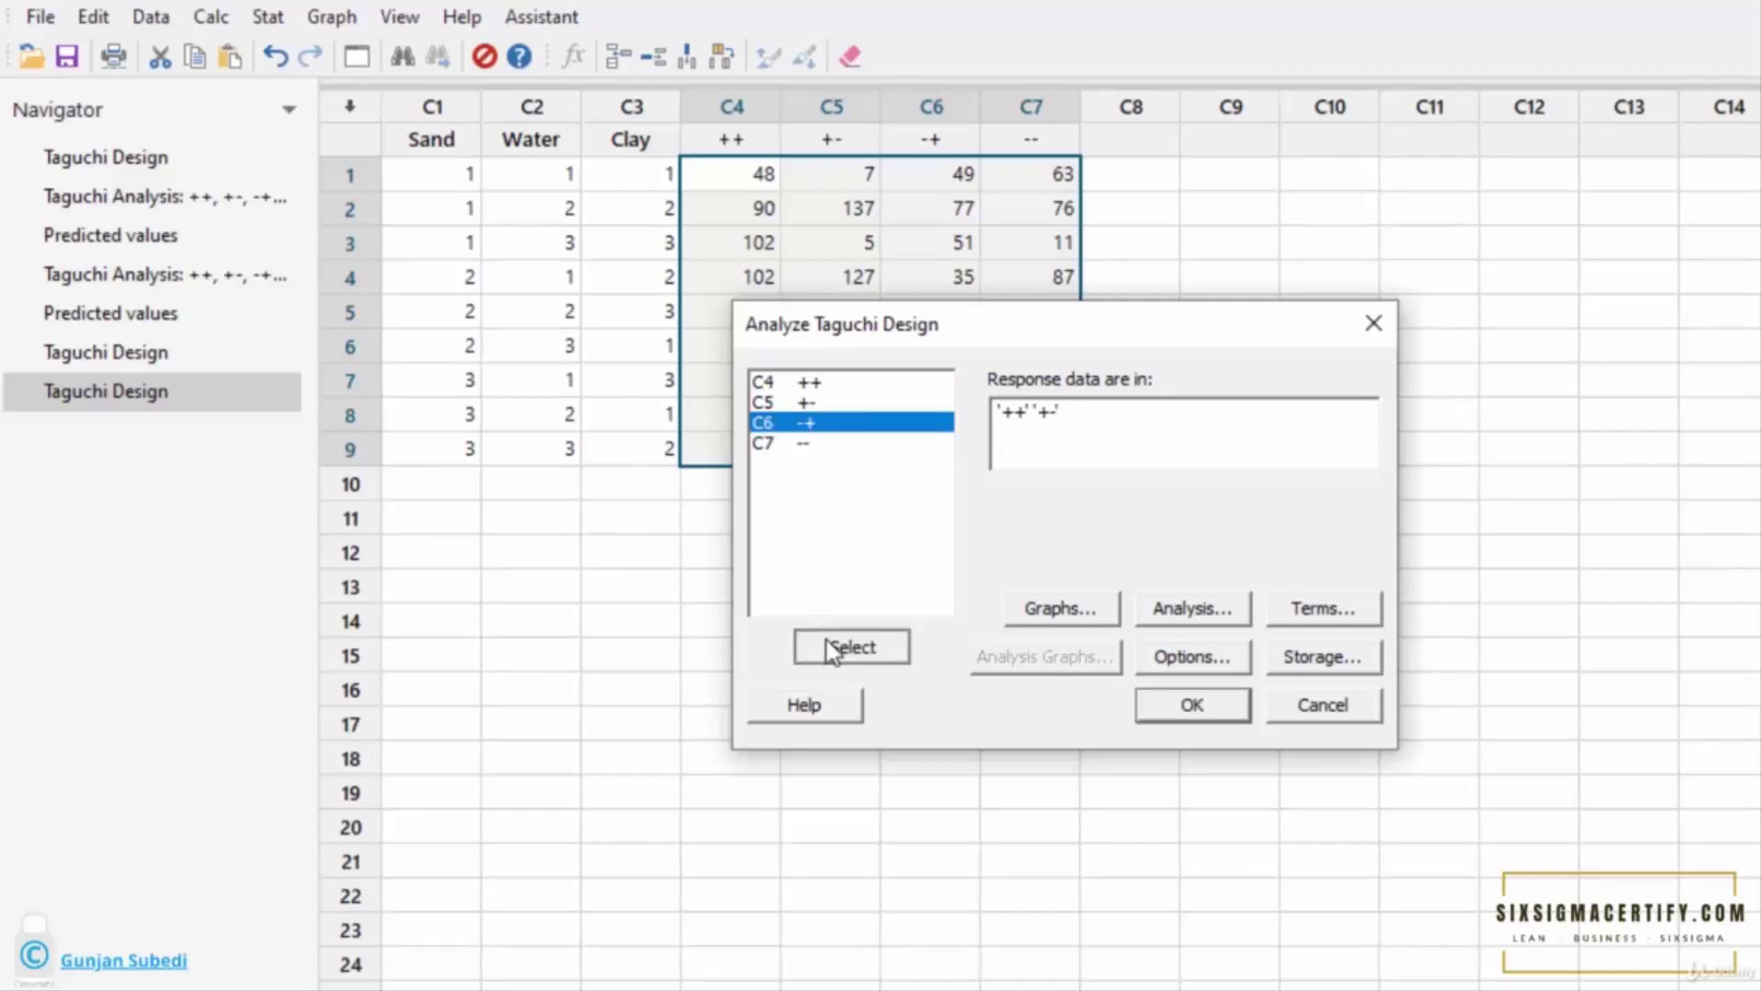
{"action": "left_click", "coordinate": [830, 648]}
{"action": "left_click", "coordinate": [798, 443]}
{"action": "left_click", "coordinate": [849, 651]}
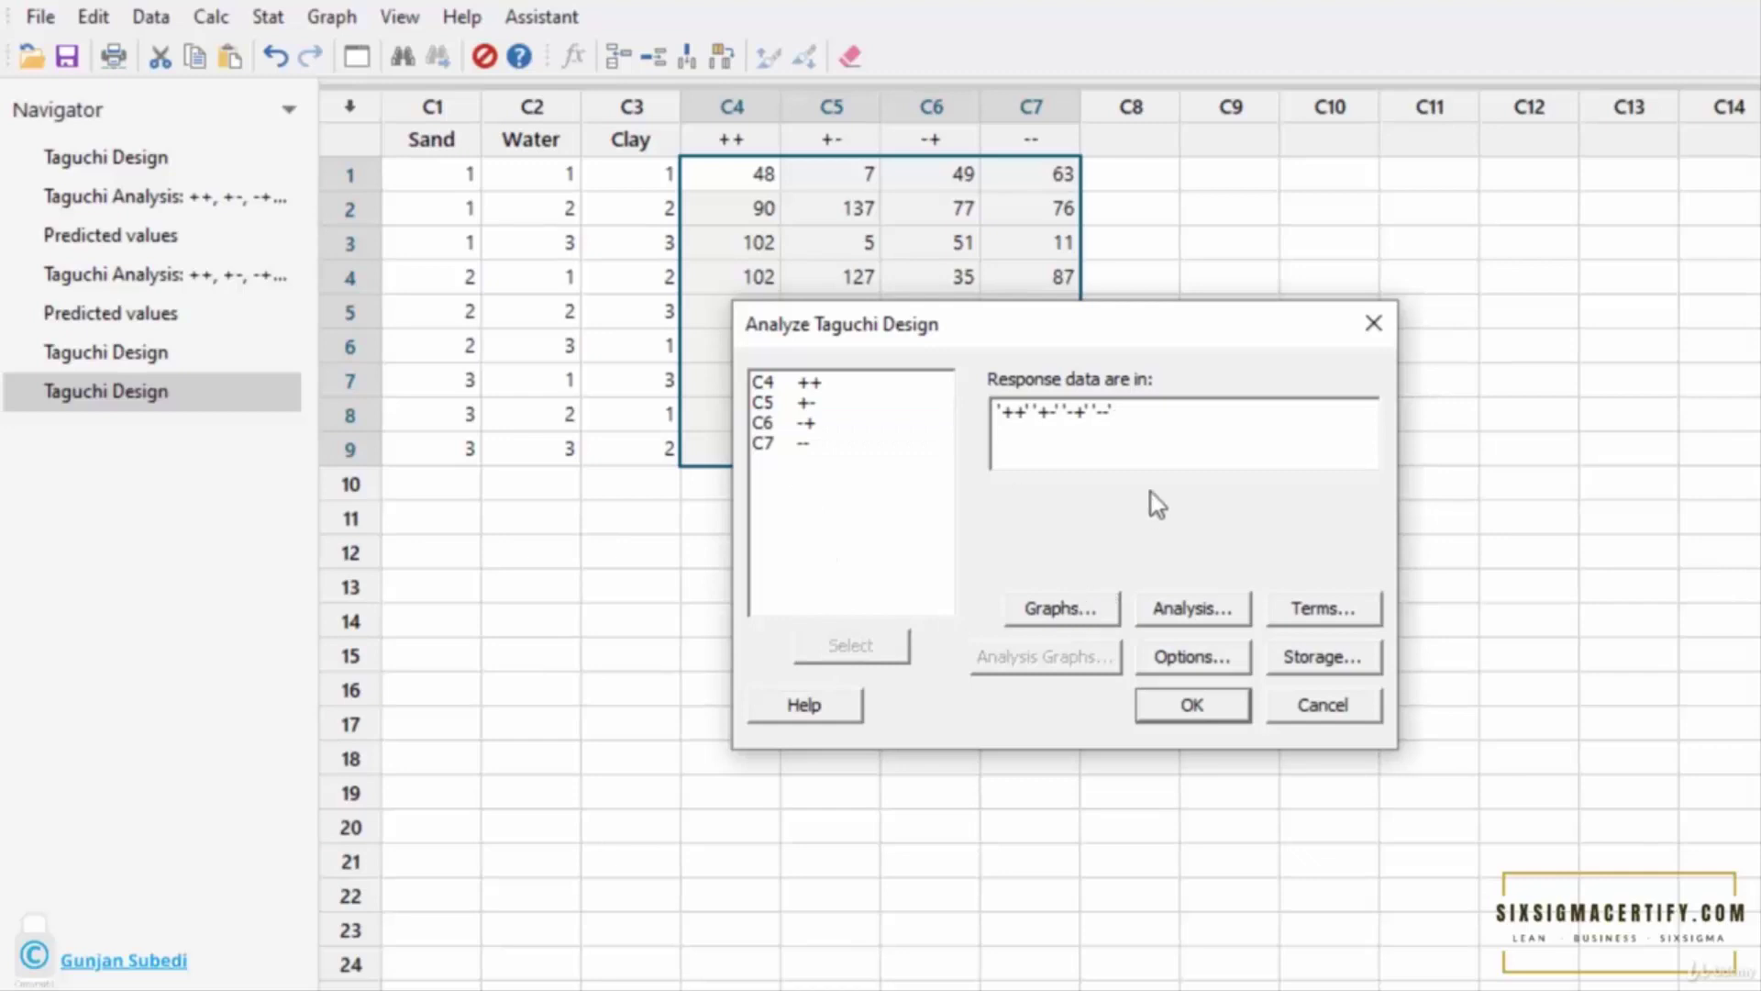
- Exclude means from the analysis graphs, plotting main effects and interactions only for signal to noise ratios
{"action": "left_click", "coordinate": [1052, 609]}
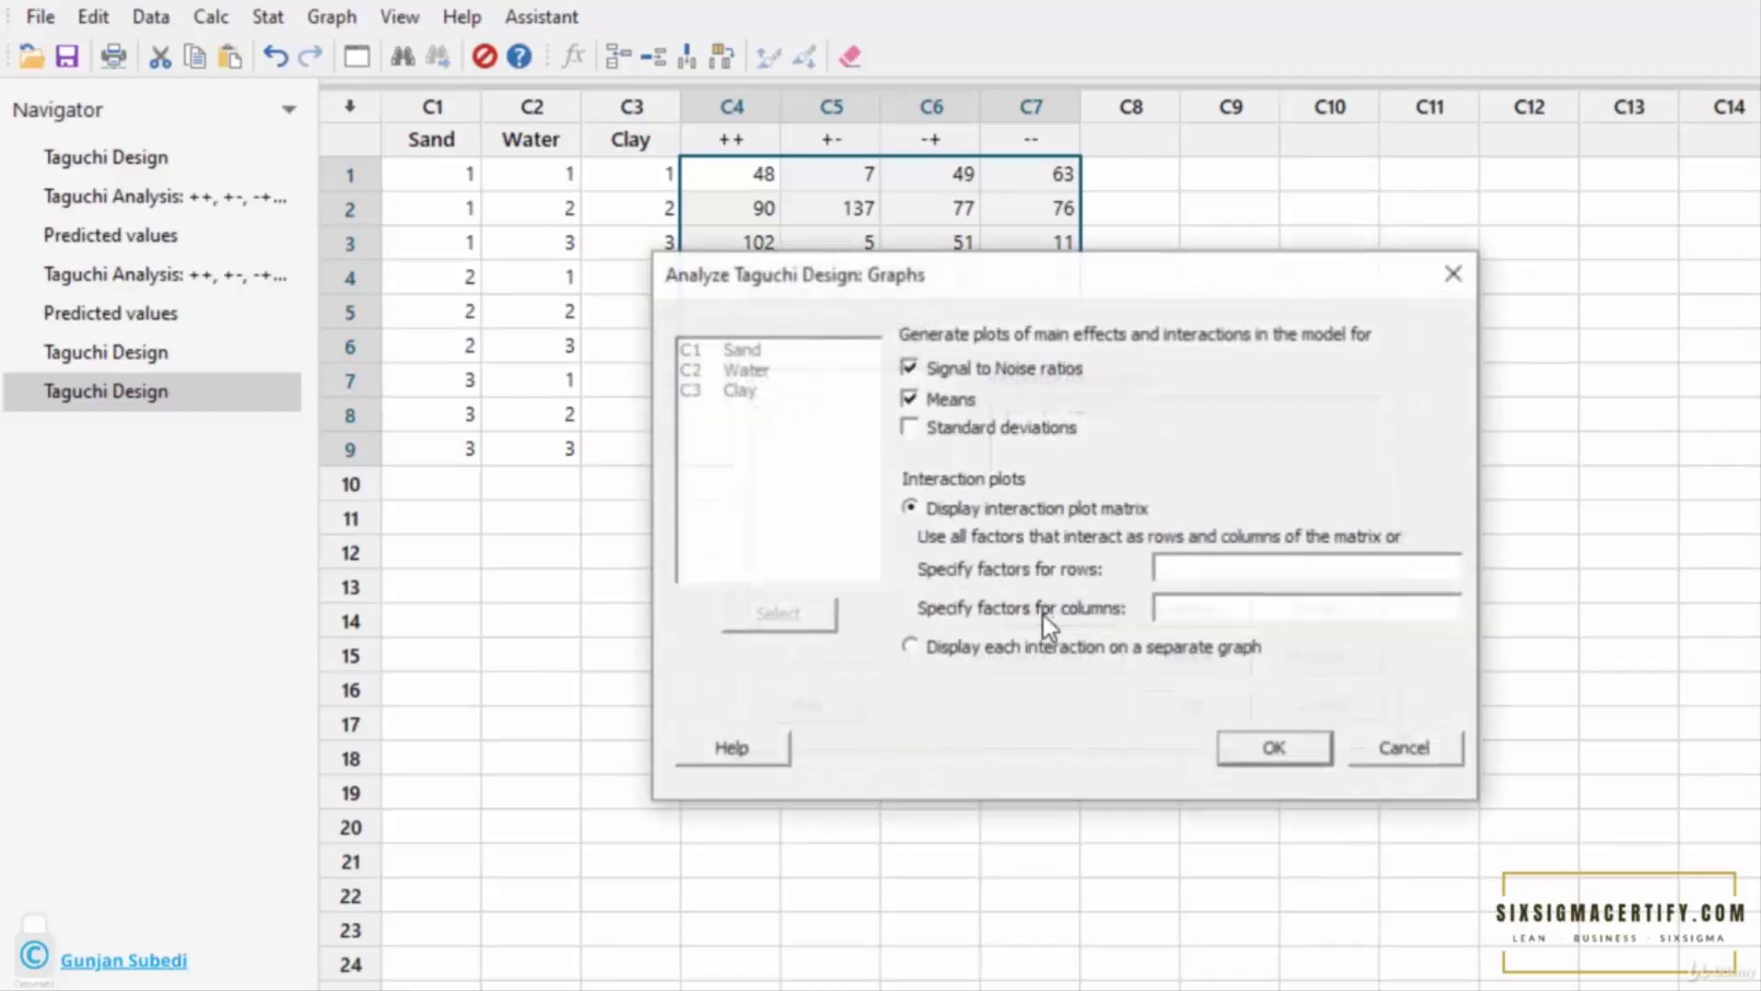
{"action": "left_click", "coordinate": [909, 399]}
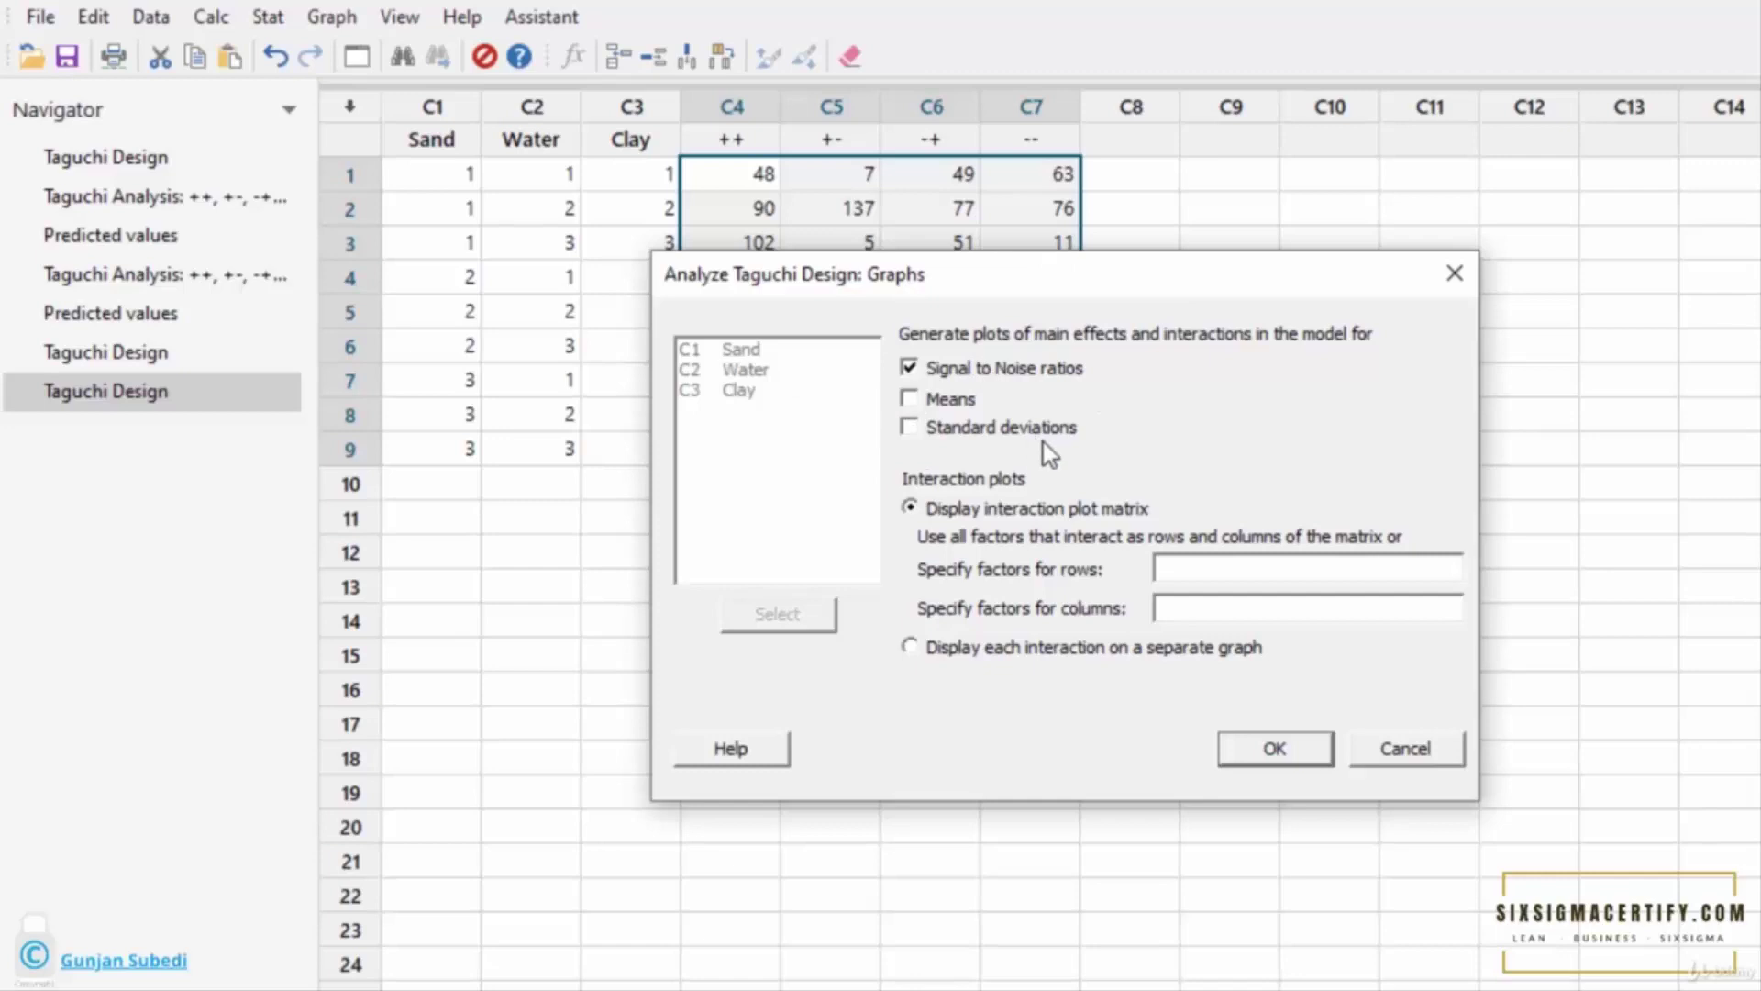
{"action": "left_click", "coordinate": [1270, 745]}
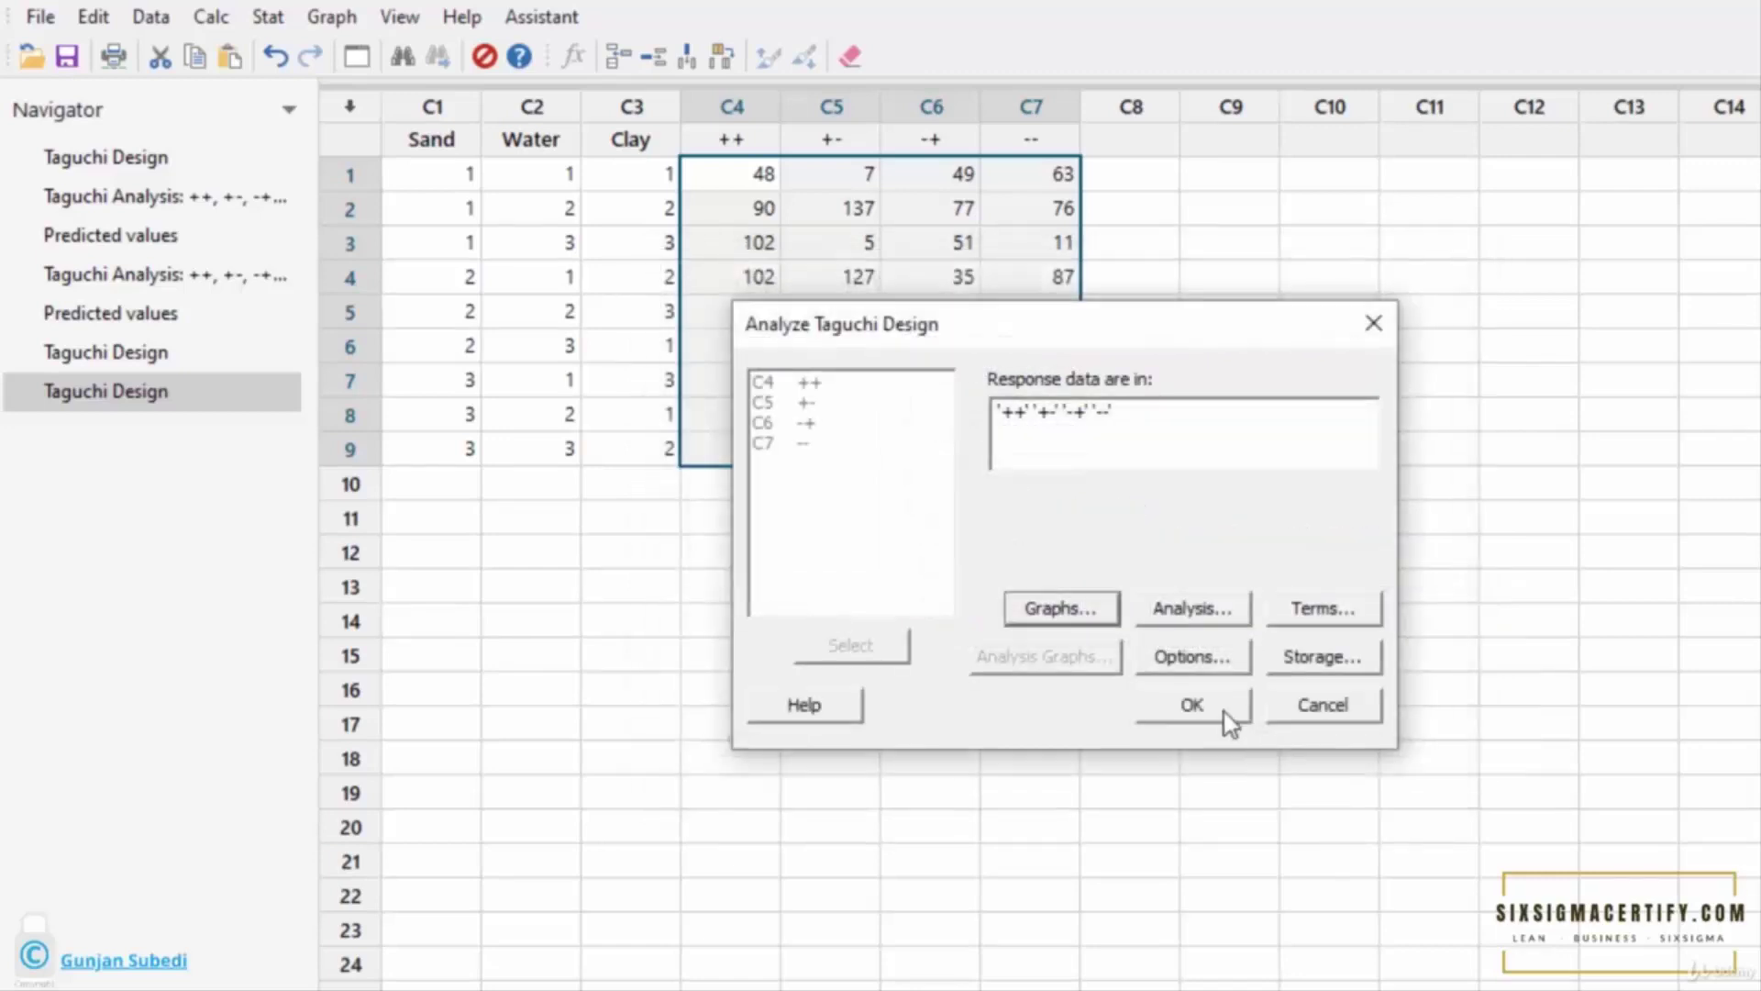
- Review the response table settings and the analysis terms, keeping Sand, Water and Clay as the selected terms
{"action": "left_click", "coordinate": [1194, 622]}
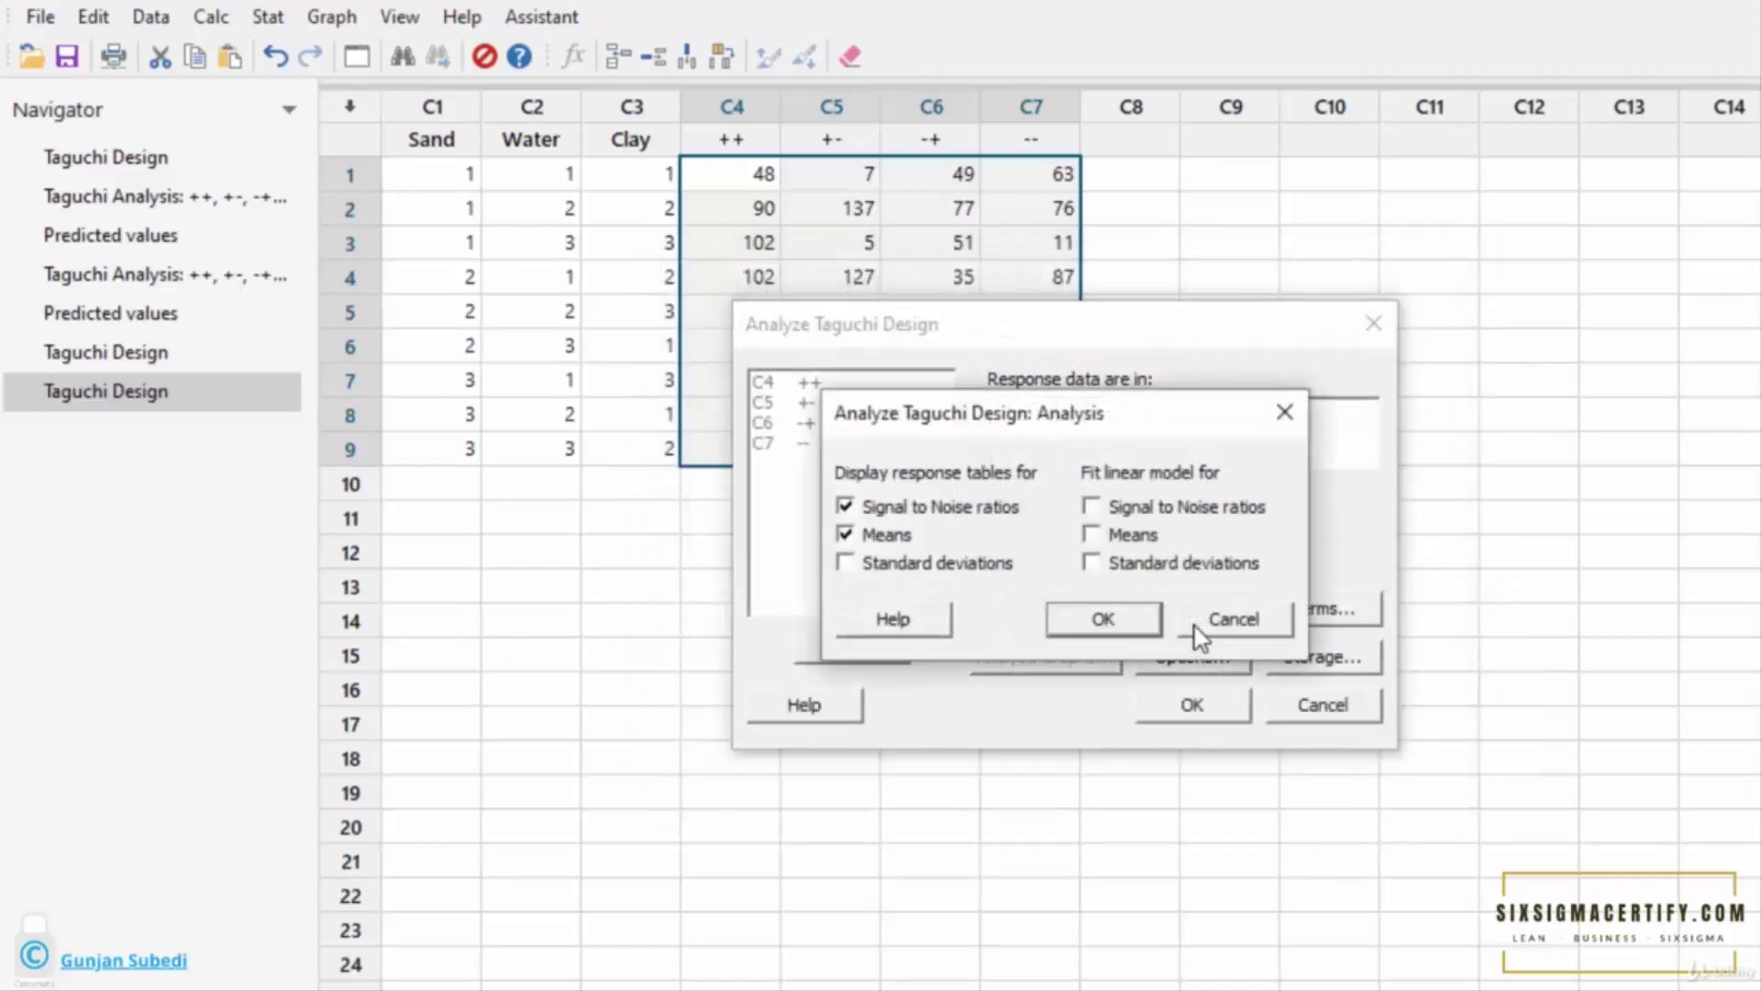
{"action": "left_click", "coordinate": [1195, 625]}
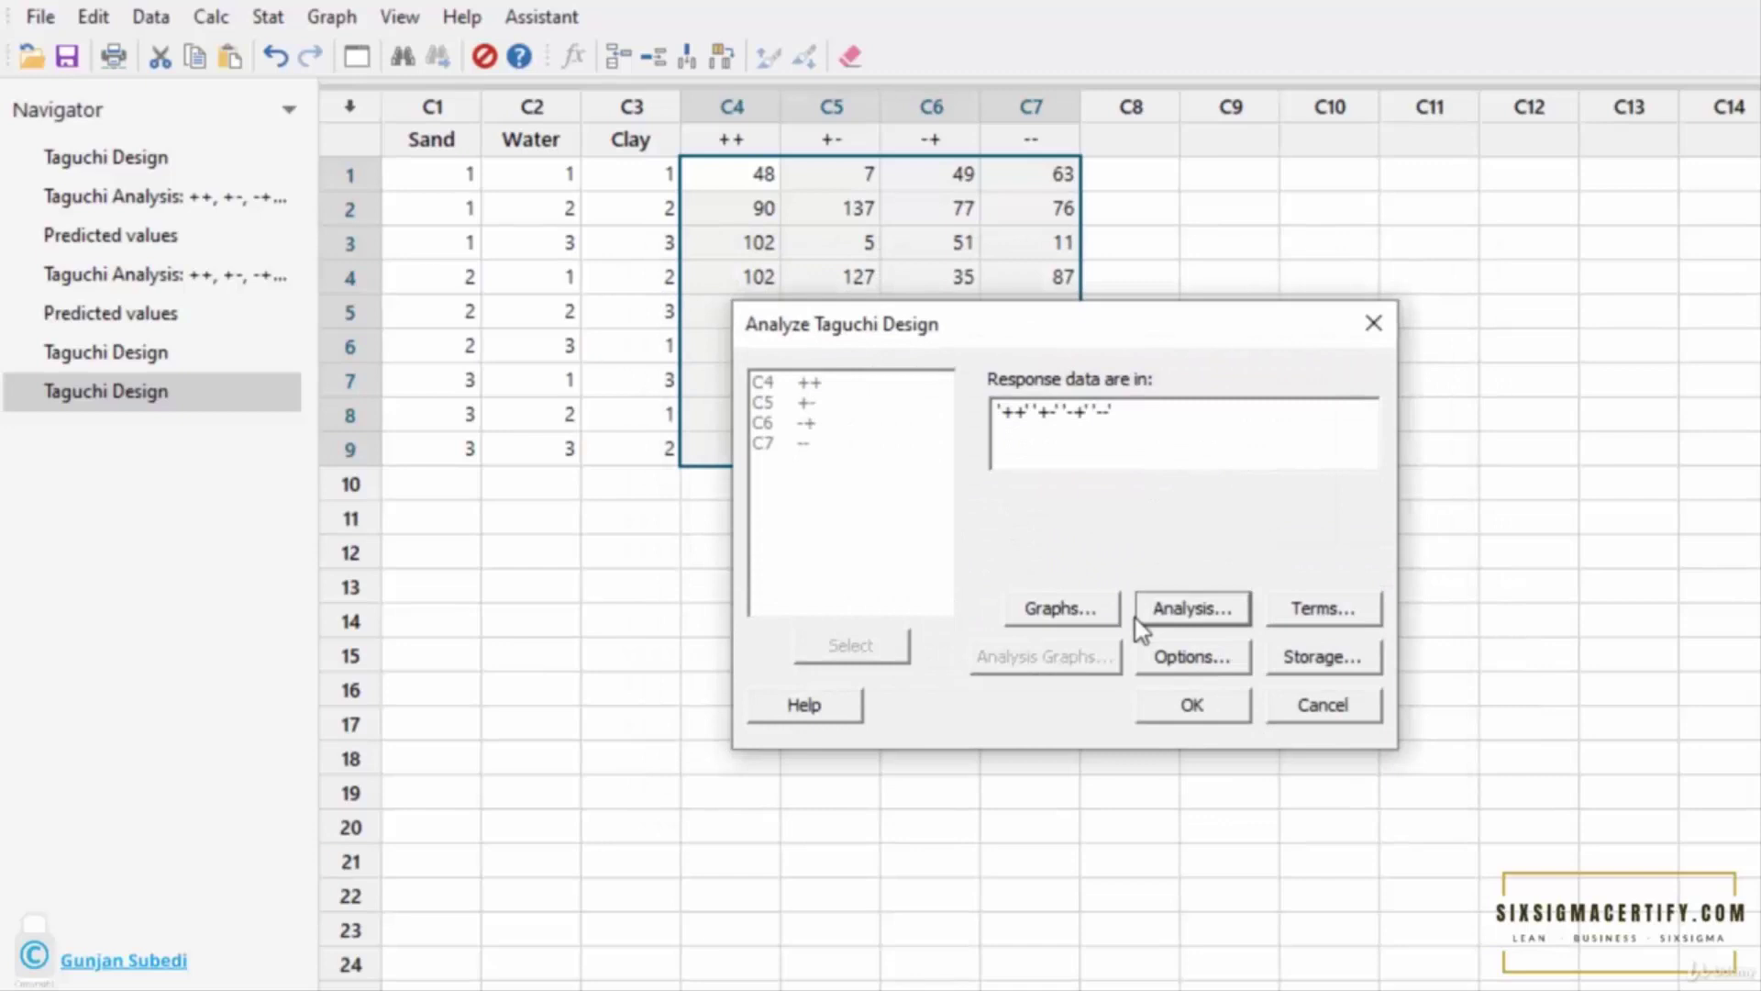
{"action": "left_click", "coordinate": [1302, 617]}
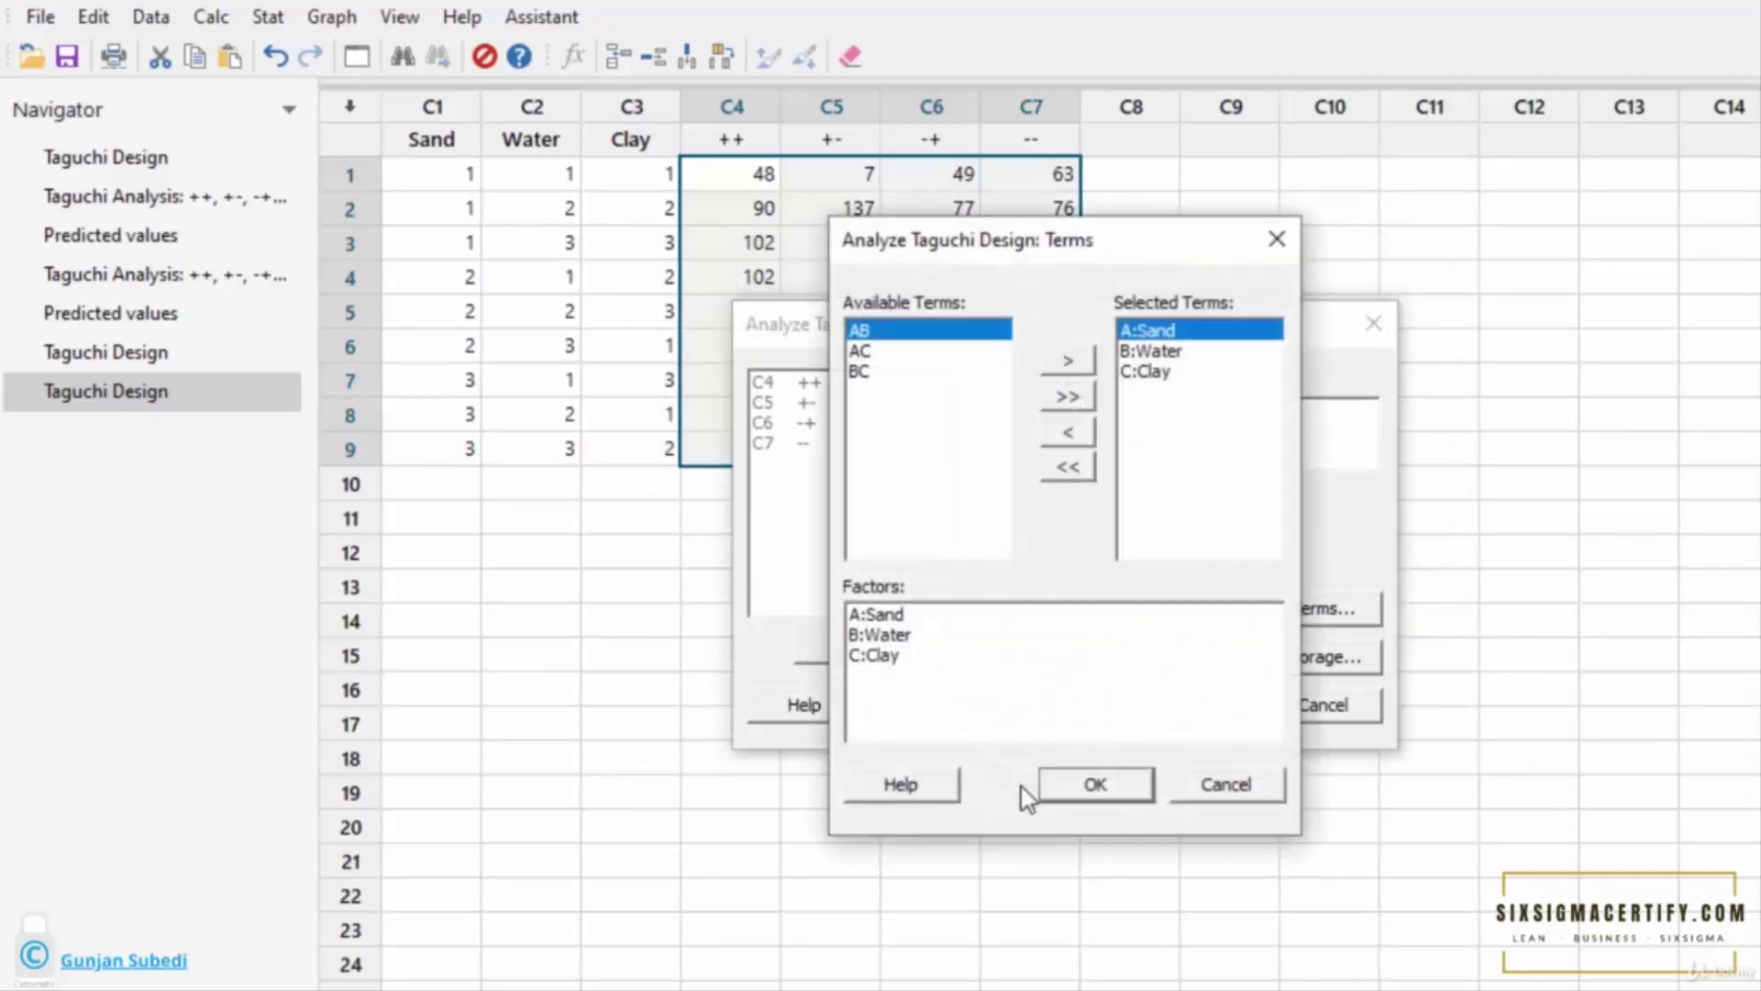
{"action": "left_click", "coordinate": [1053, 786]}
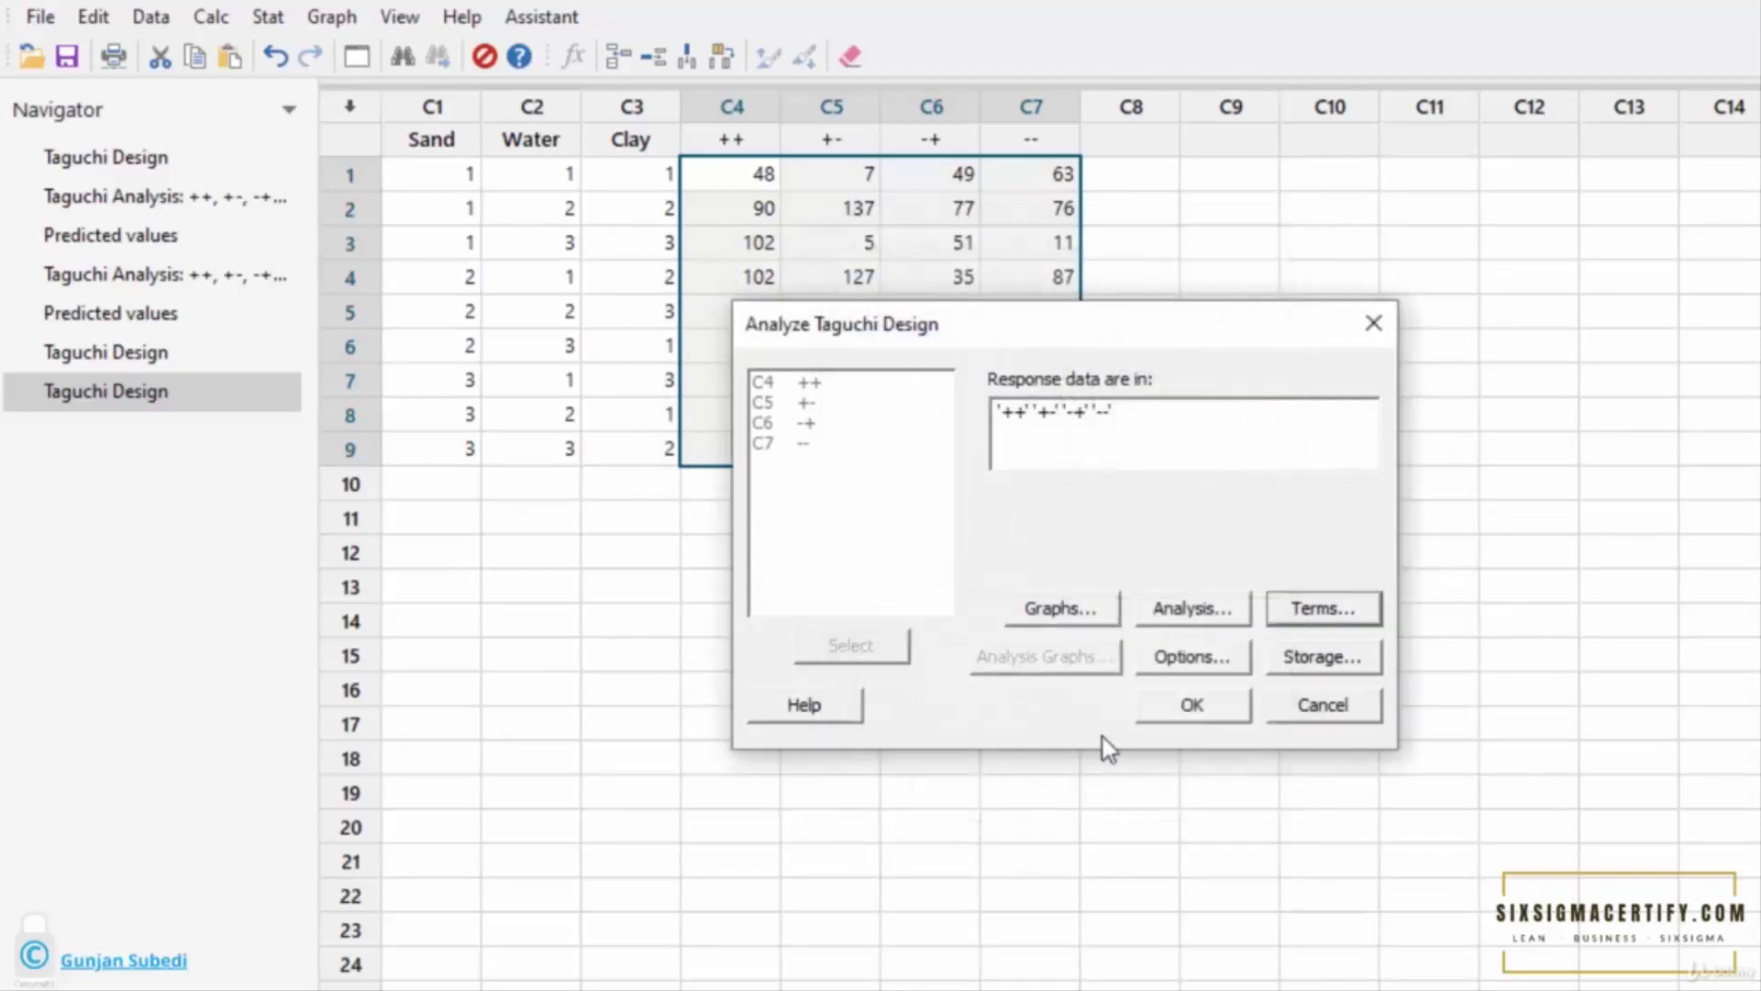
- Compare the signal to noise ratio formulas and set the analysis option to Larger is better
{"action": "left_click", "coordinate": [1190, 658]}
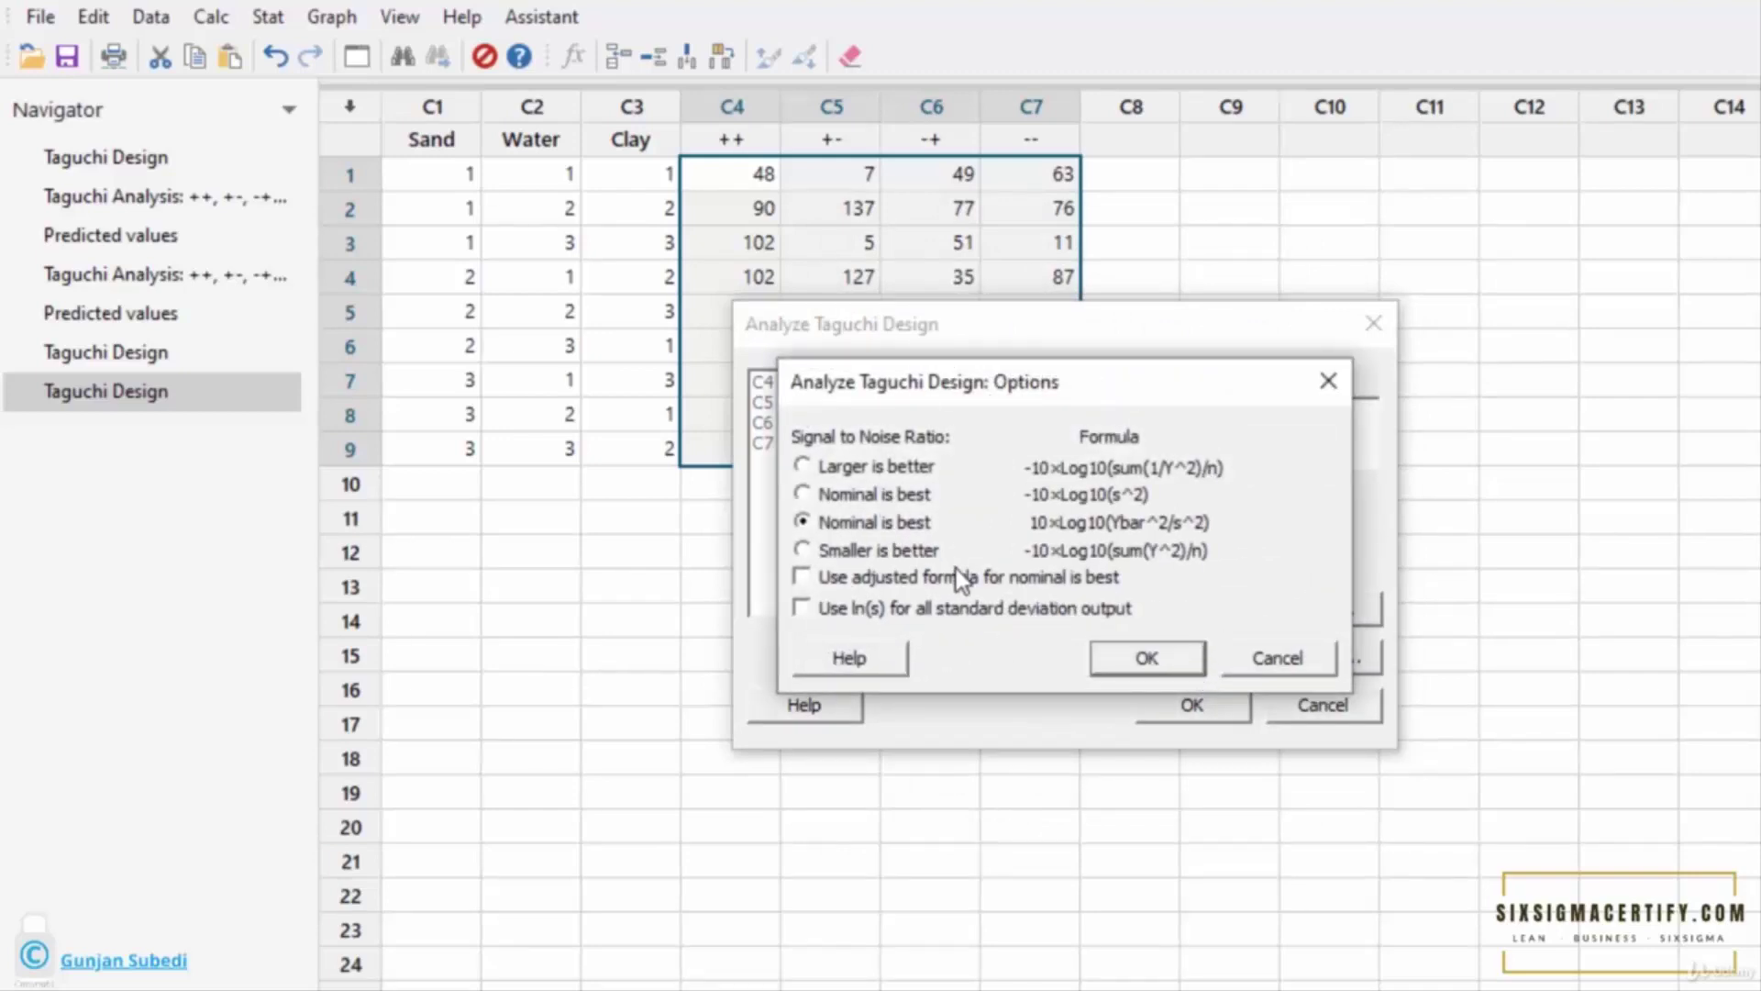
{"action": "left_click", "coordinate": [803, 466]}
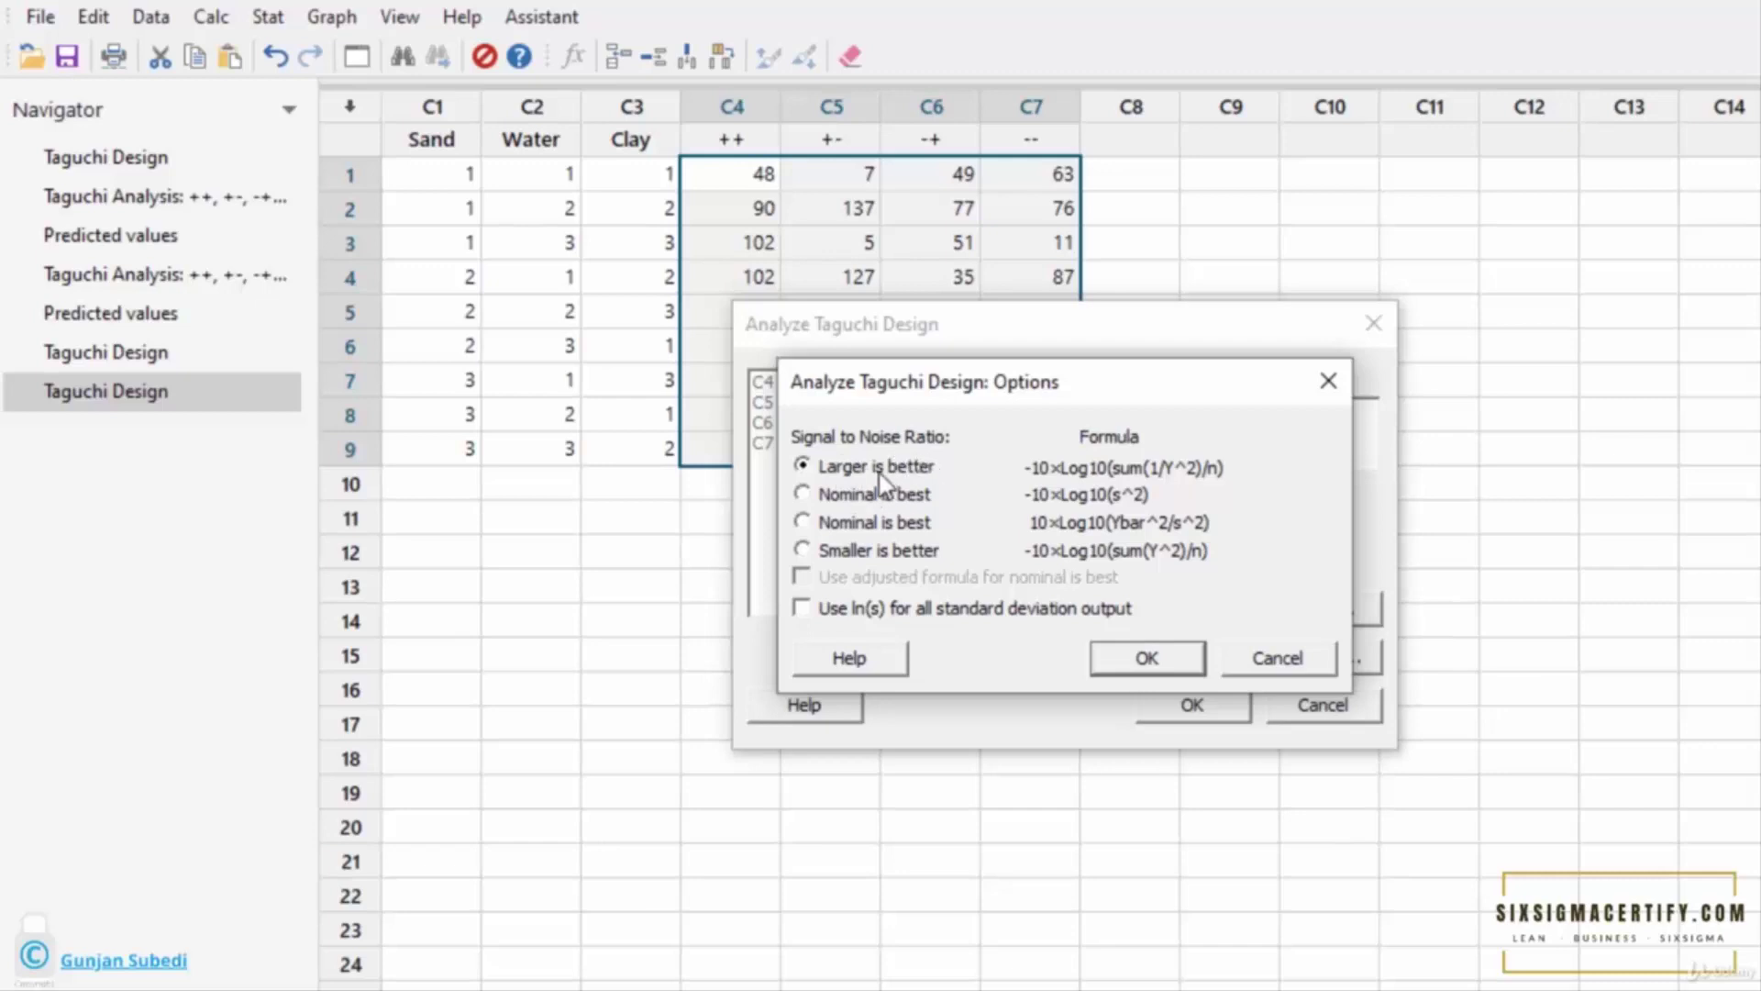
{"action": "key", "text": "Tab"}
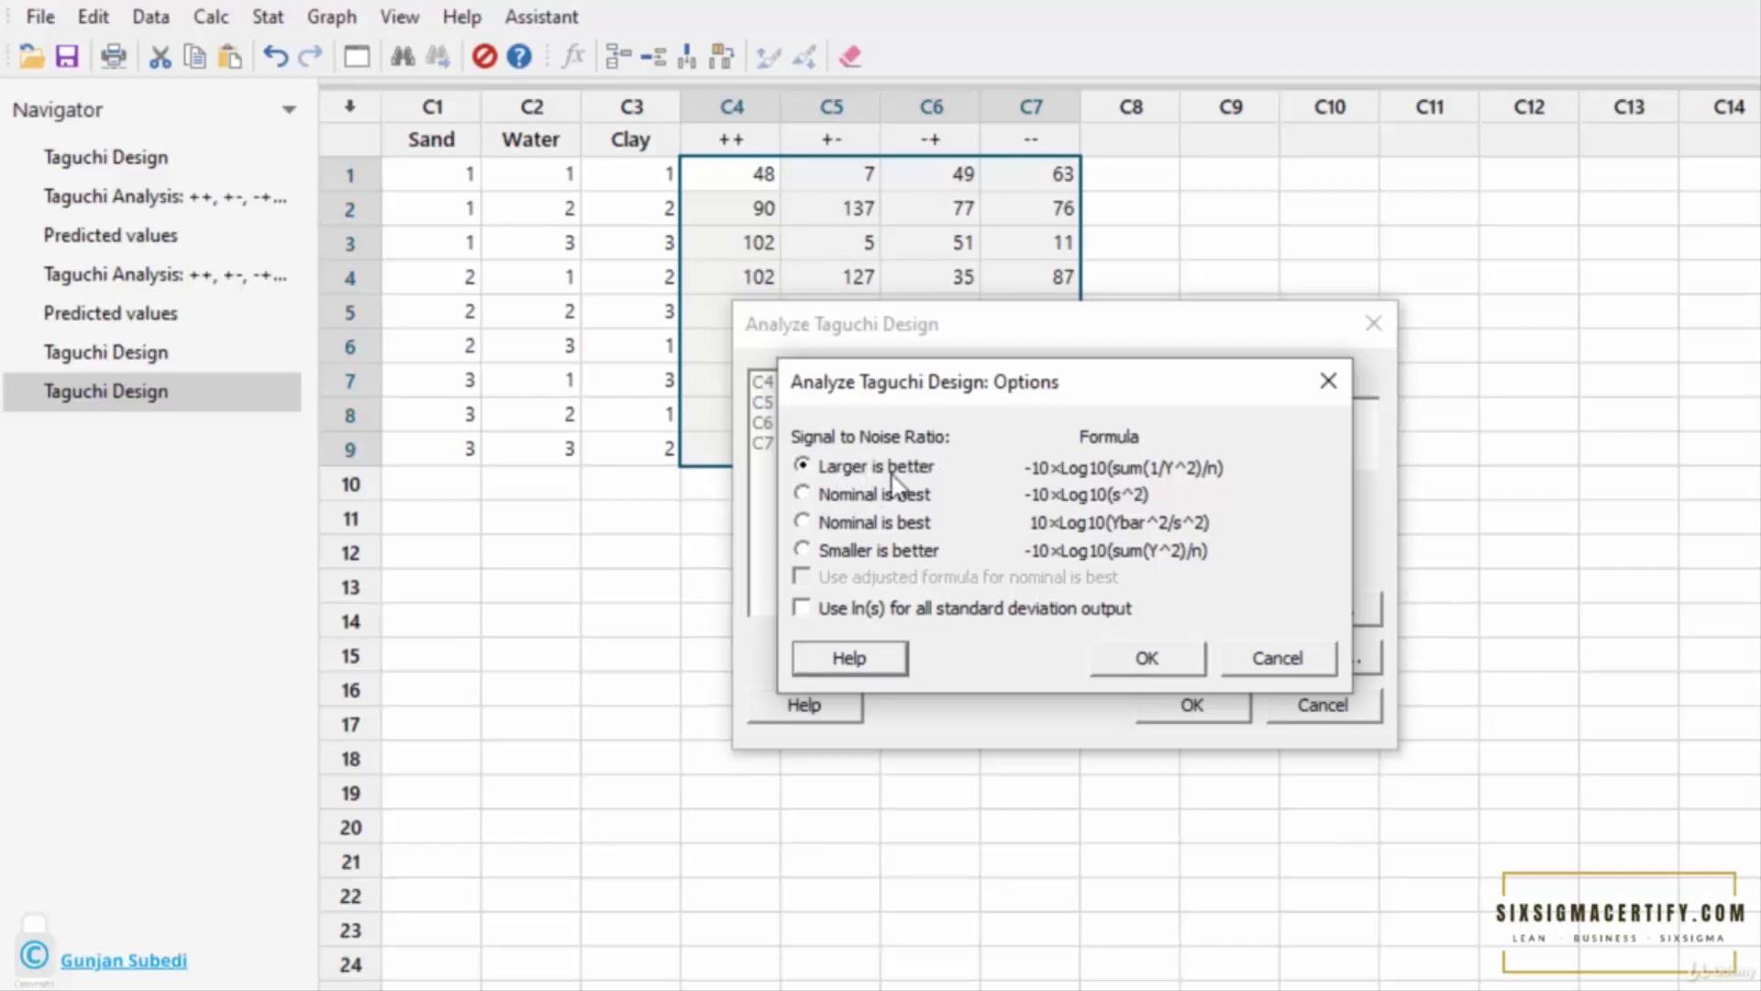
{"action": "left_click", "coordinate": [849, 554]}
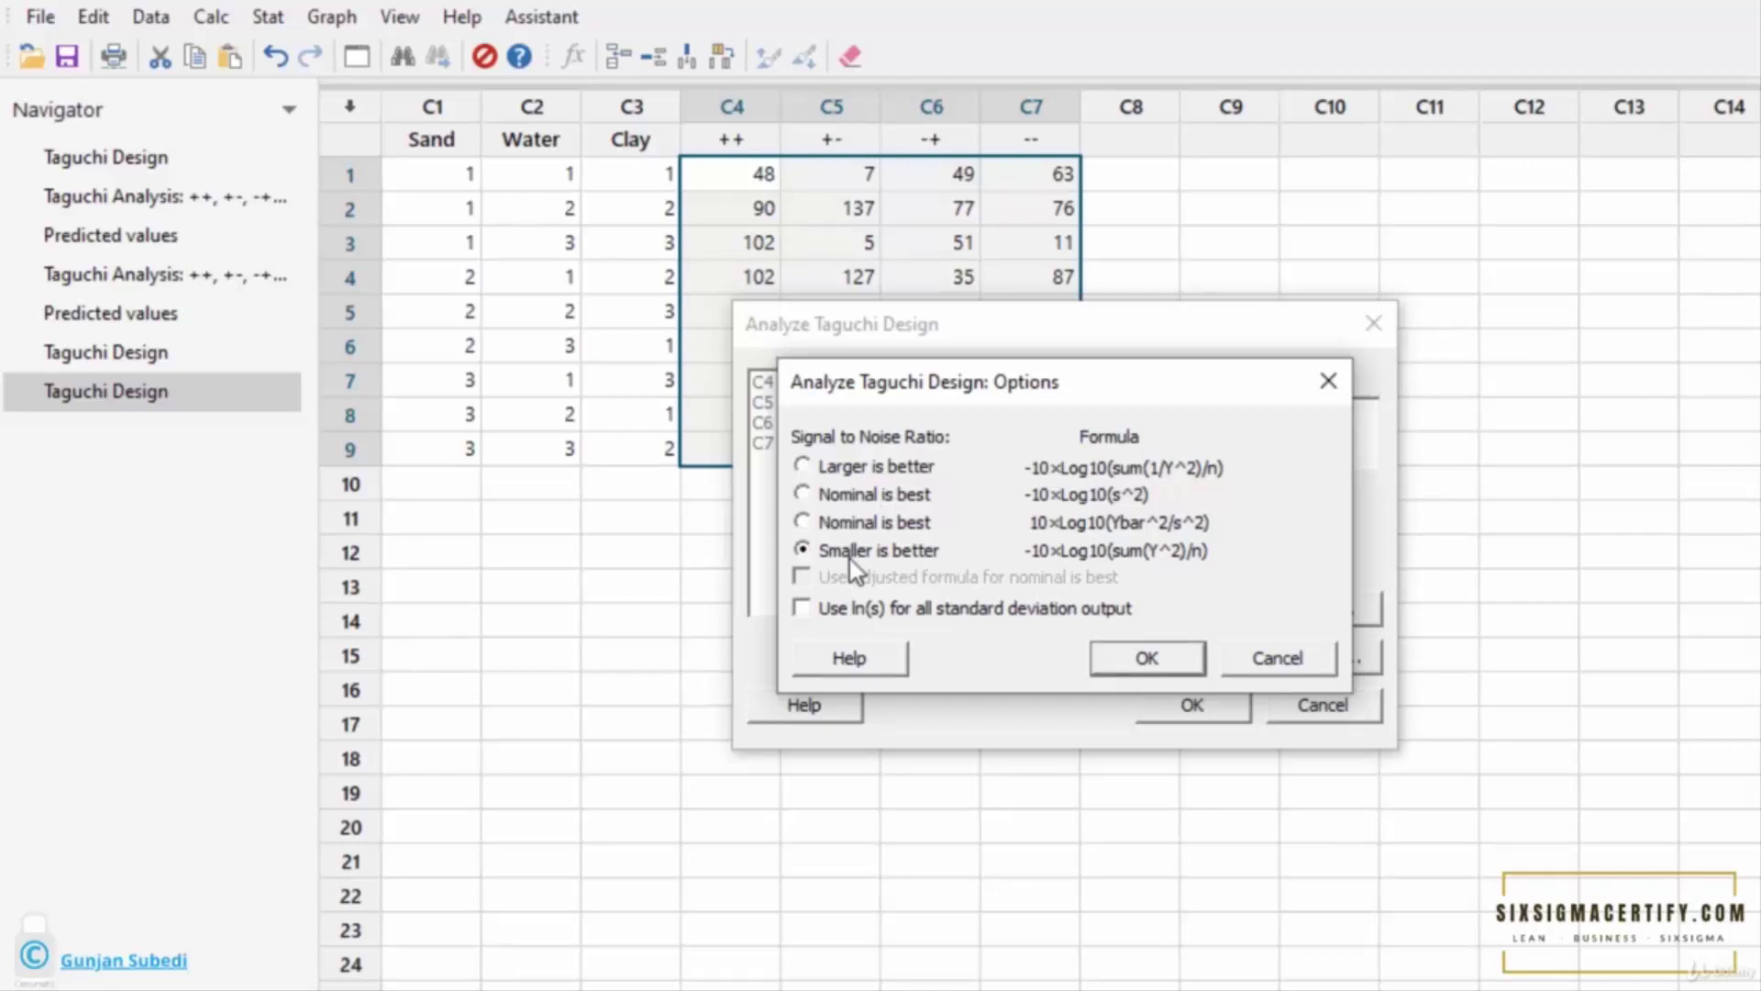
{"action": "left_click", "coordinate": [803, 494]}
{"action": "left_click", "coordinate": [803, 522]}
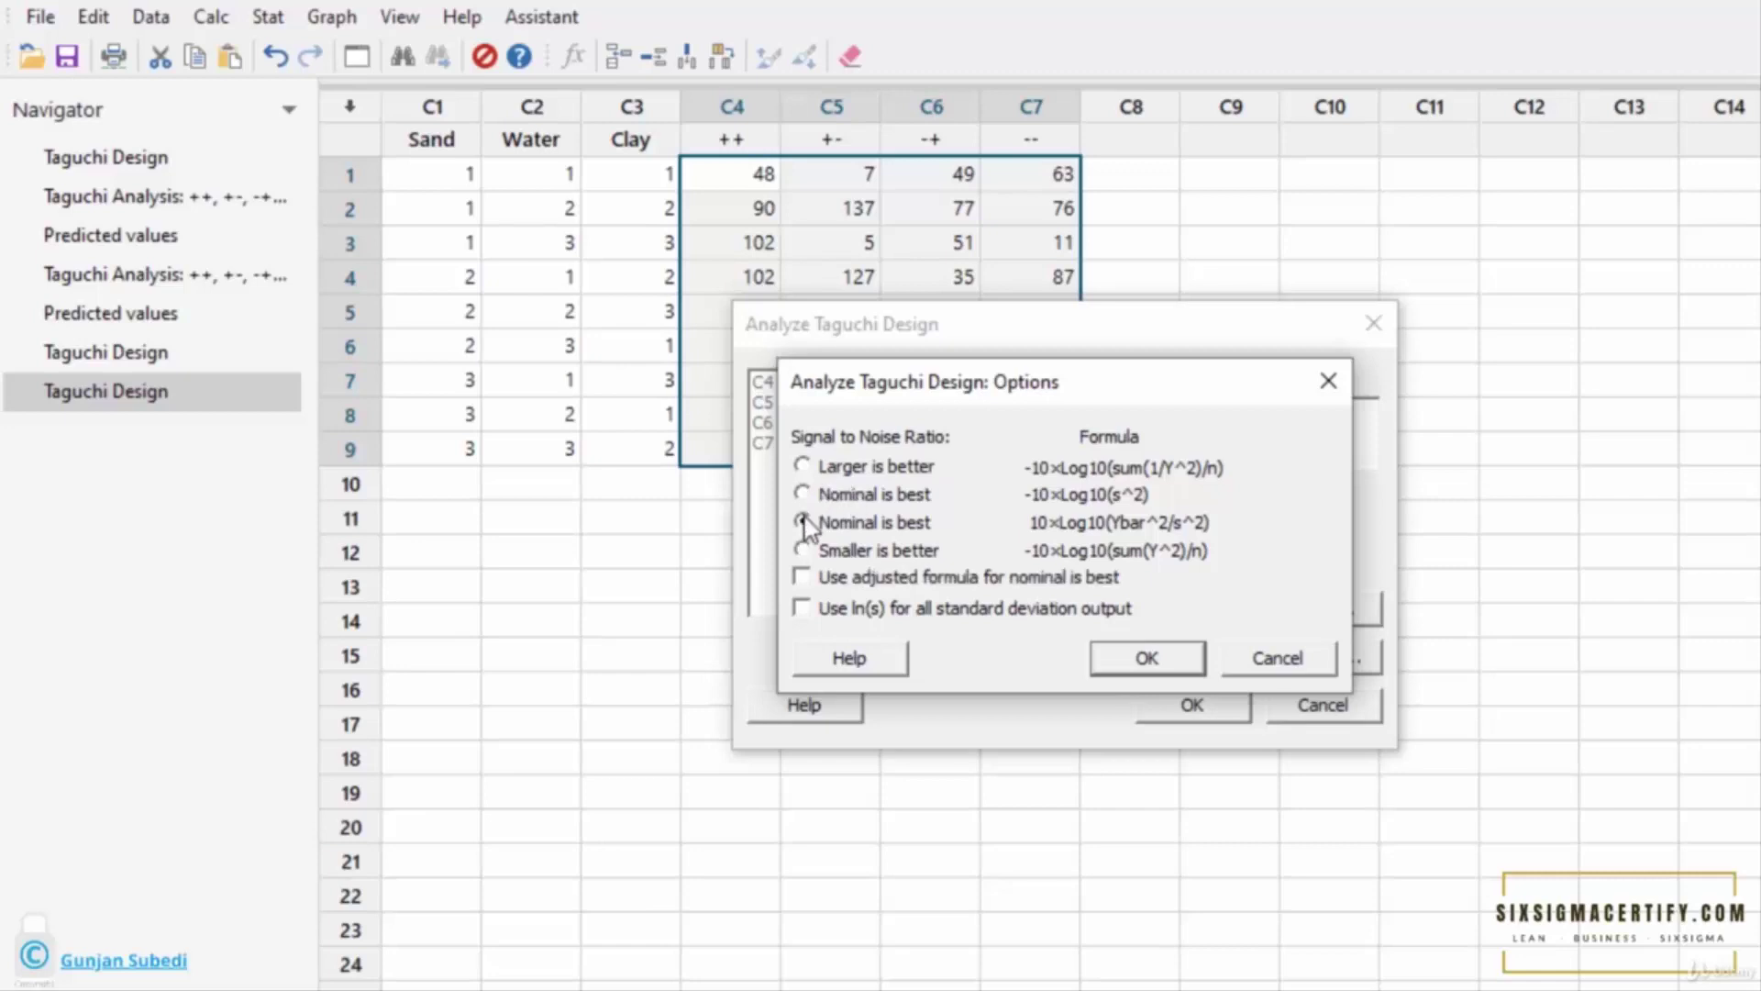
{"action": "left_click", "coordinate": [803, 494]}
{"action": "left_click", "coordinate": [803, 522]}
{"action": "left_click", "coordinate": [804, 466]}
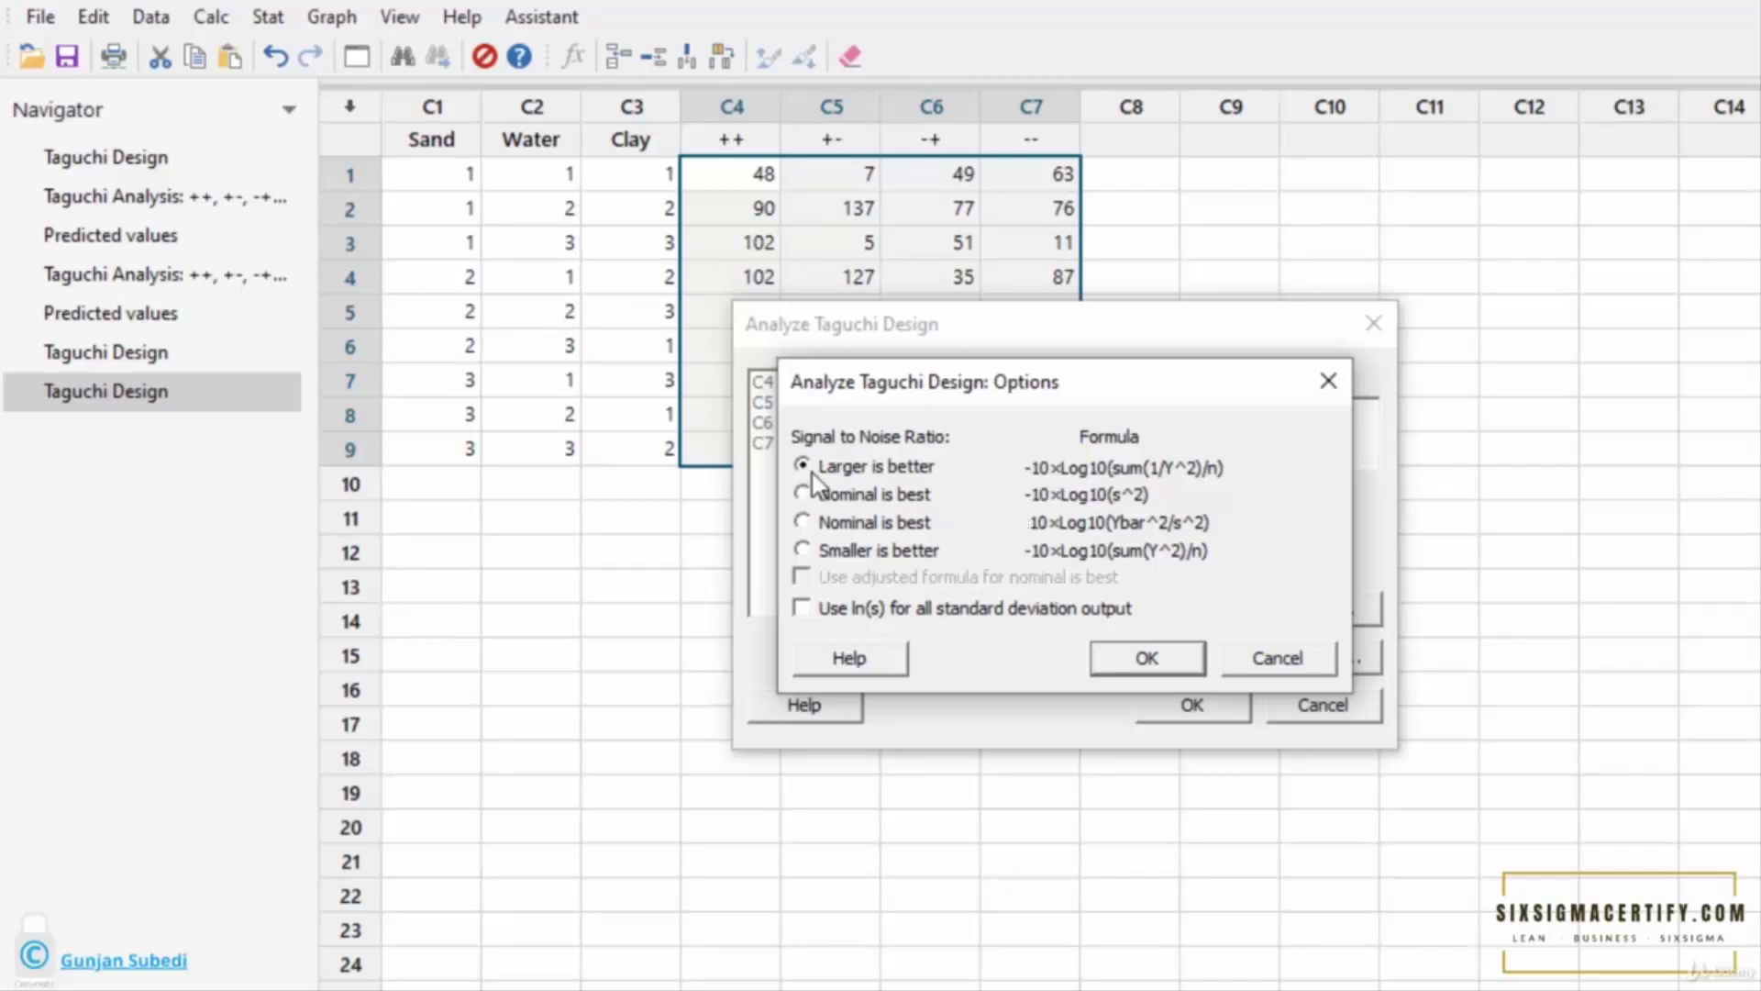
{"action": "left_click", "coordinate": [1130, 658]}
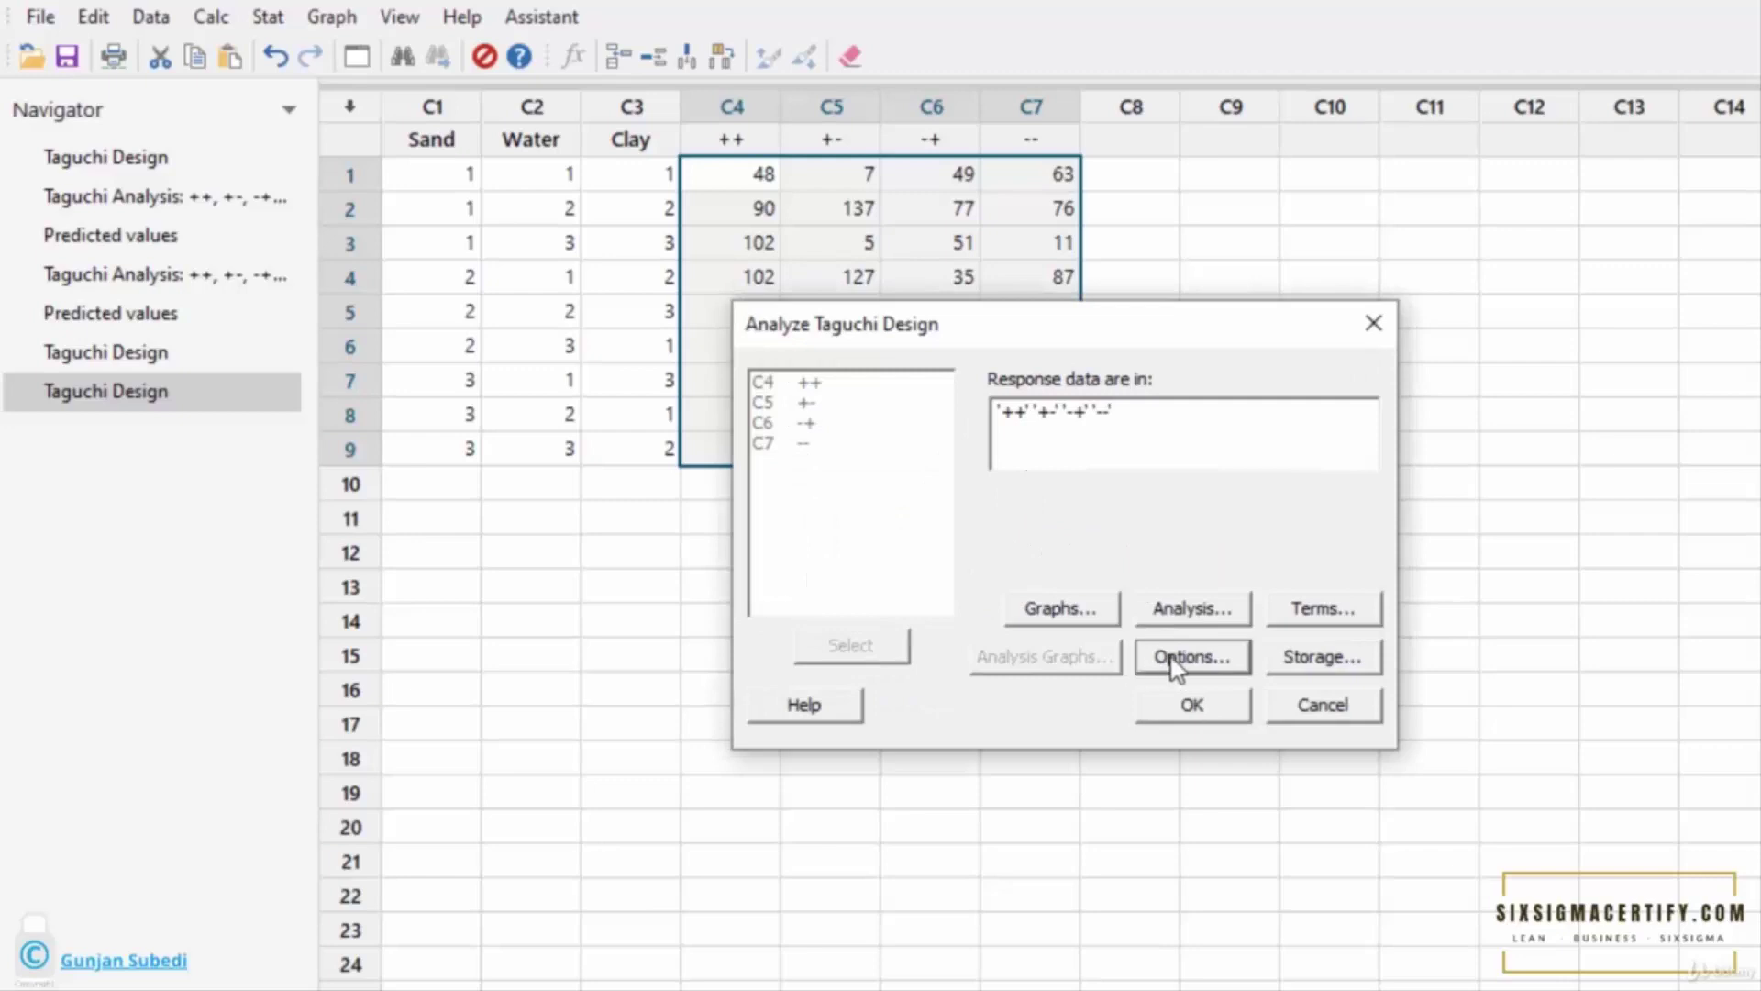
- Store the signal to noise ratios and means in the worksheet, run the Taguchi analysis, and select the two stored result columns
{"action": "left_click", "coordinate": [1301, 659]}
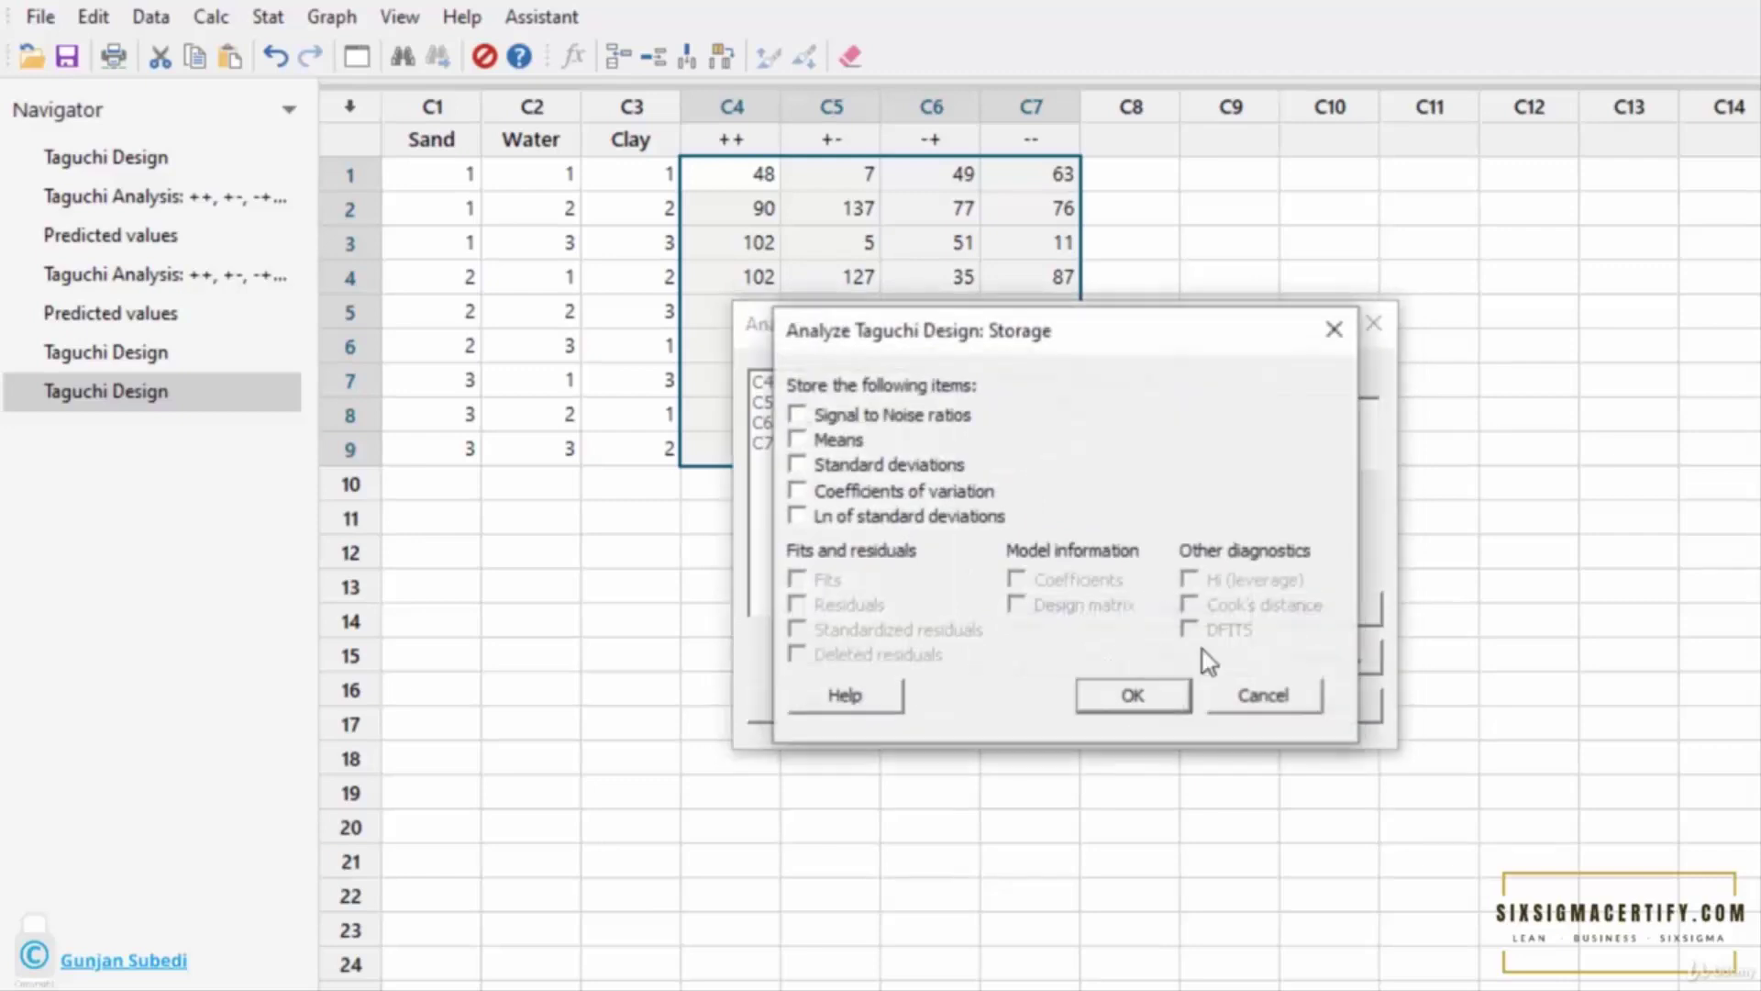
{"action": "left_click", "coordinate": [797, 414]}
{"action": "left_click", "coordinate": [798, 440]}
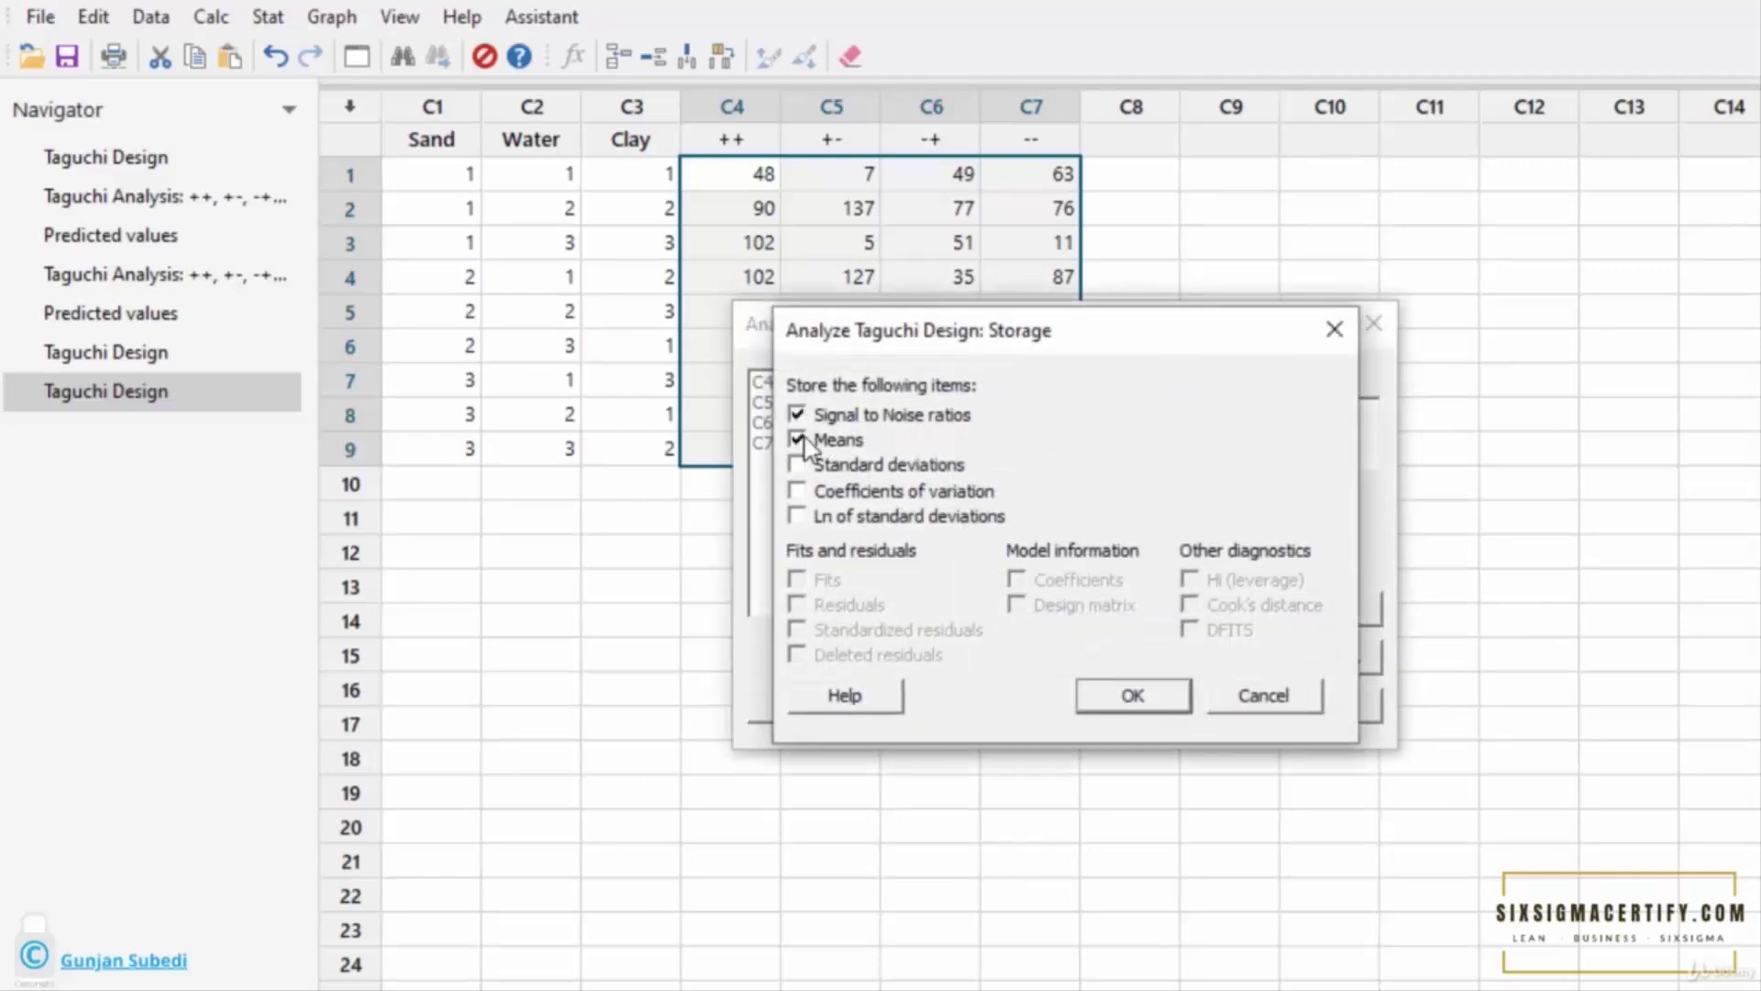
{"action": "left_click", "coordinate": [1093, 706]}
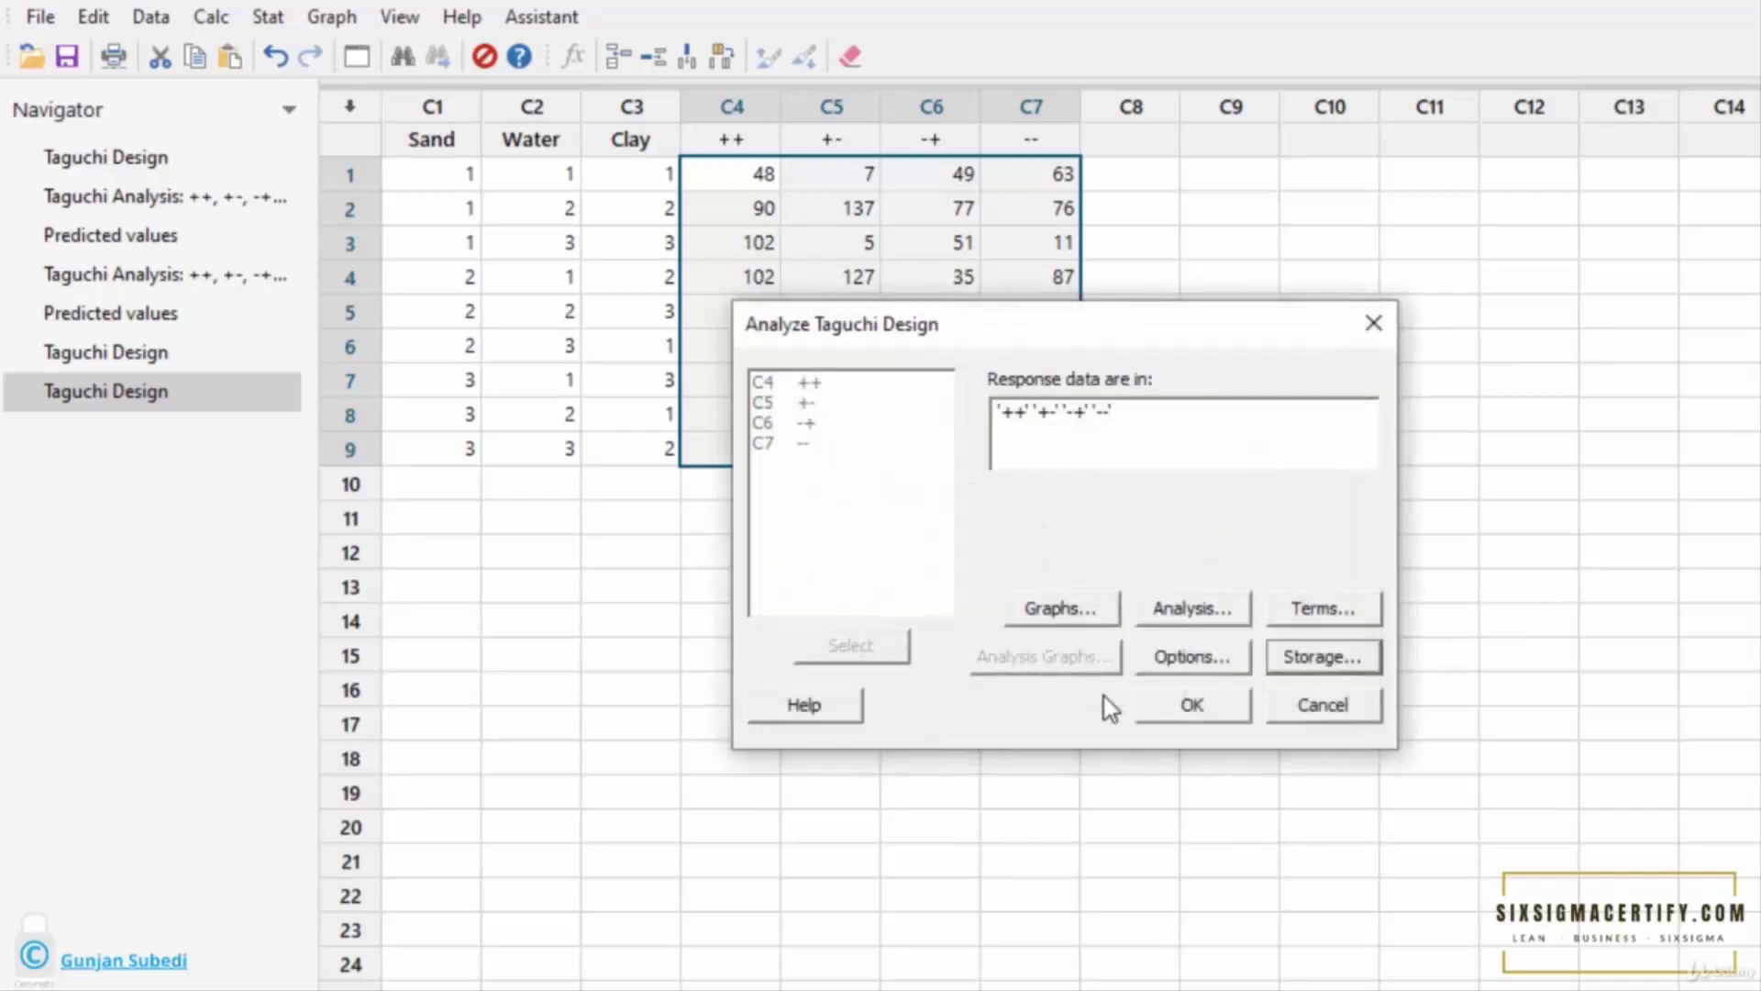
{"action": "left_click", "coordinate": [1174, 702]}
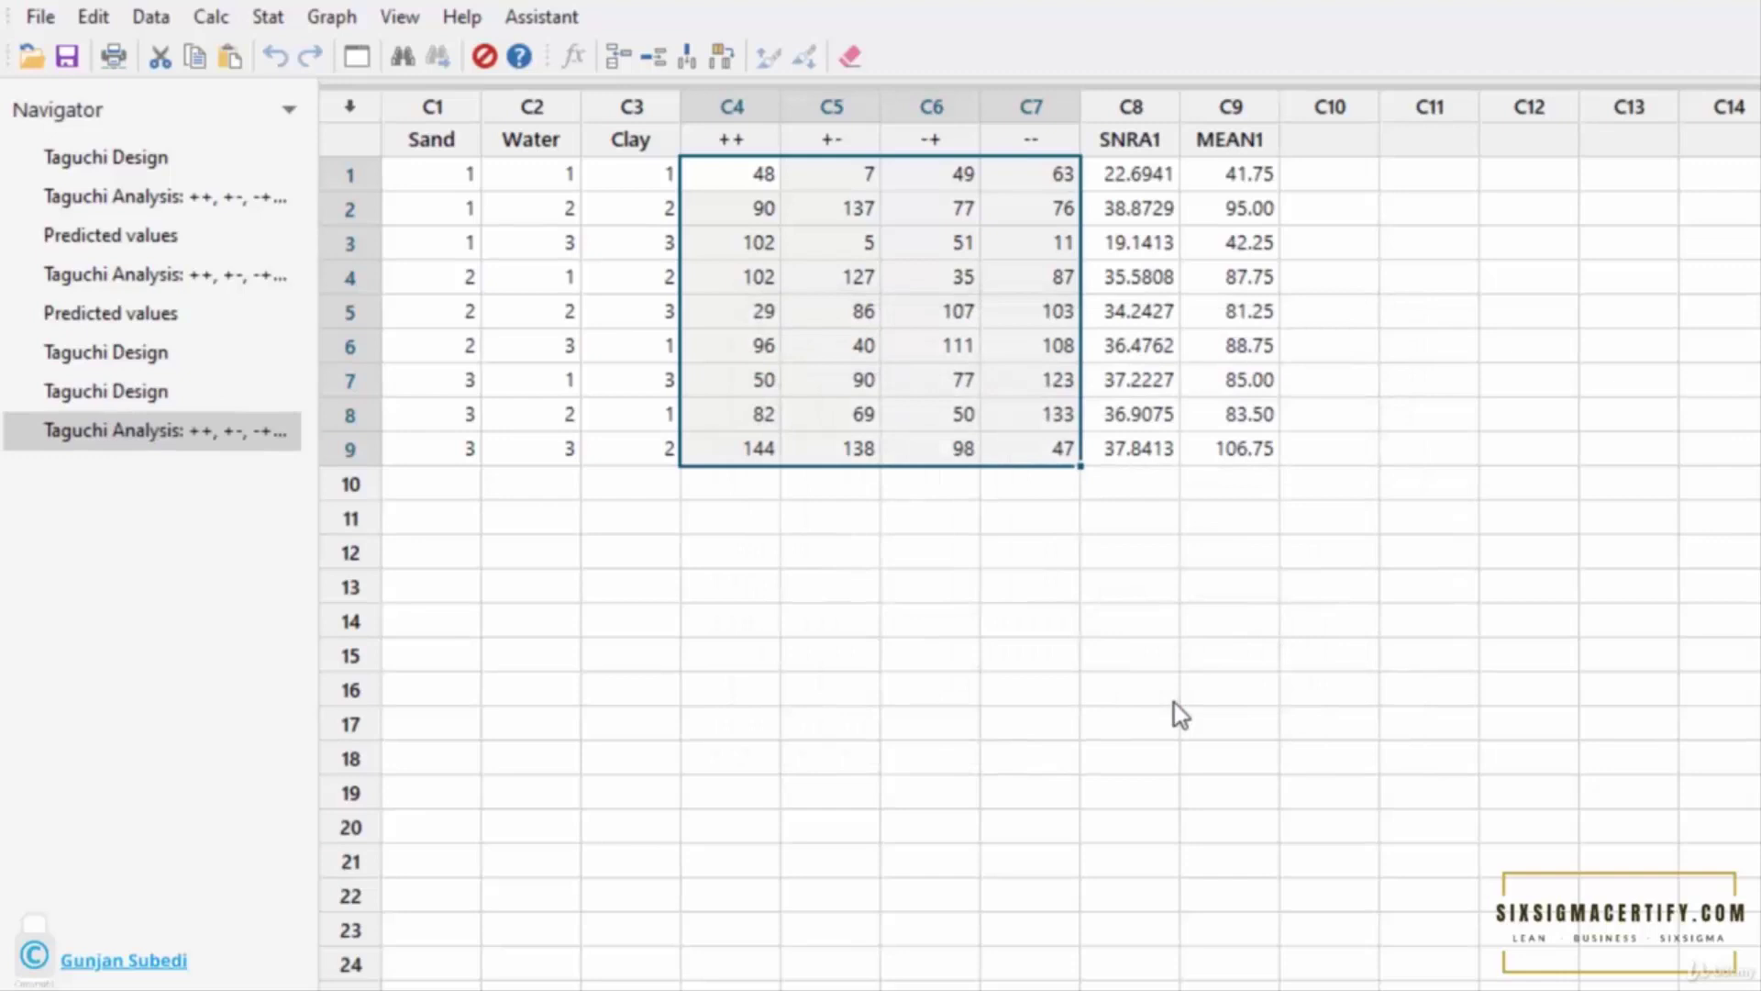
{"action": "left_click_drag", "start_coordinate": [1130, 140], "coordinate": [1230, 449]}
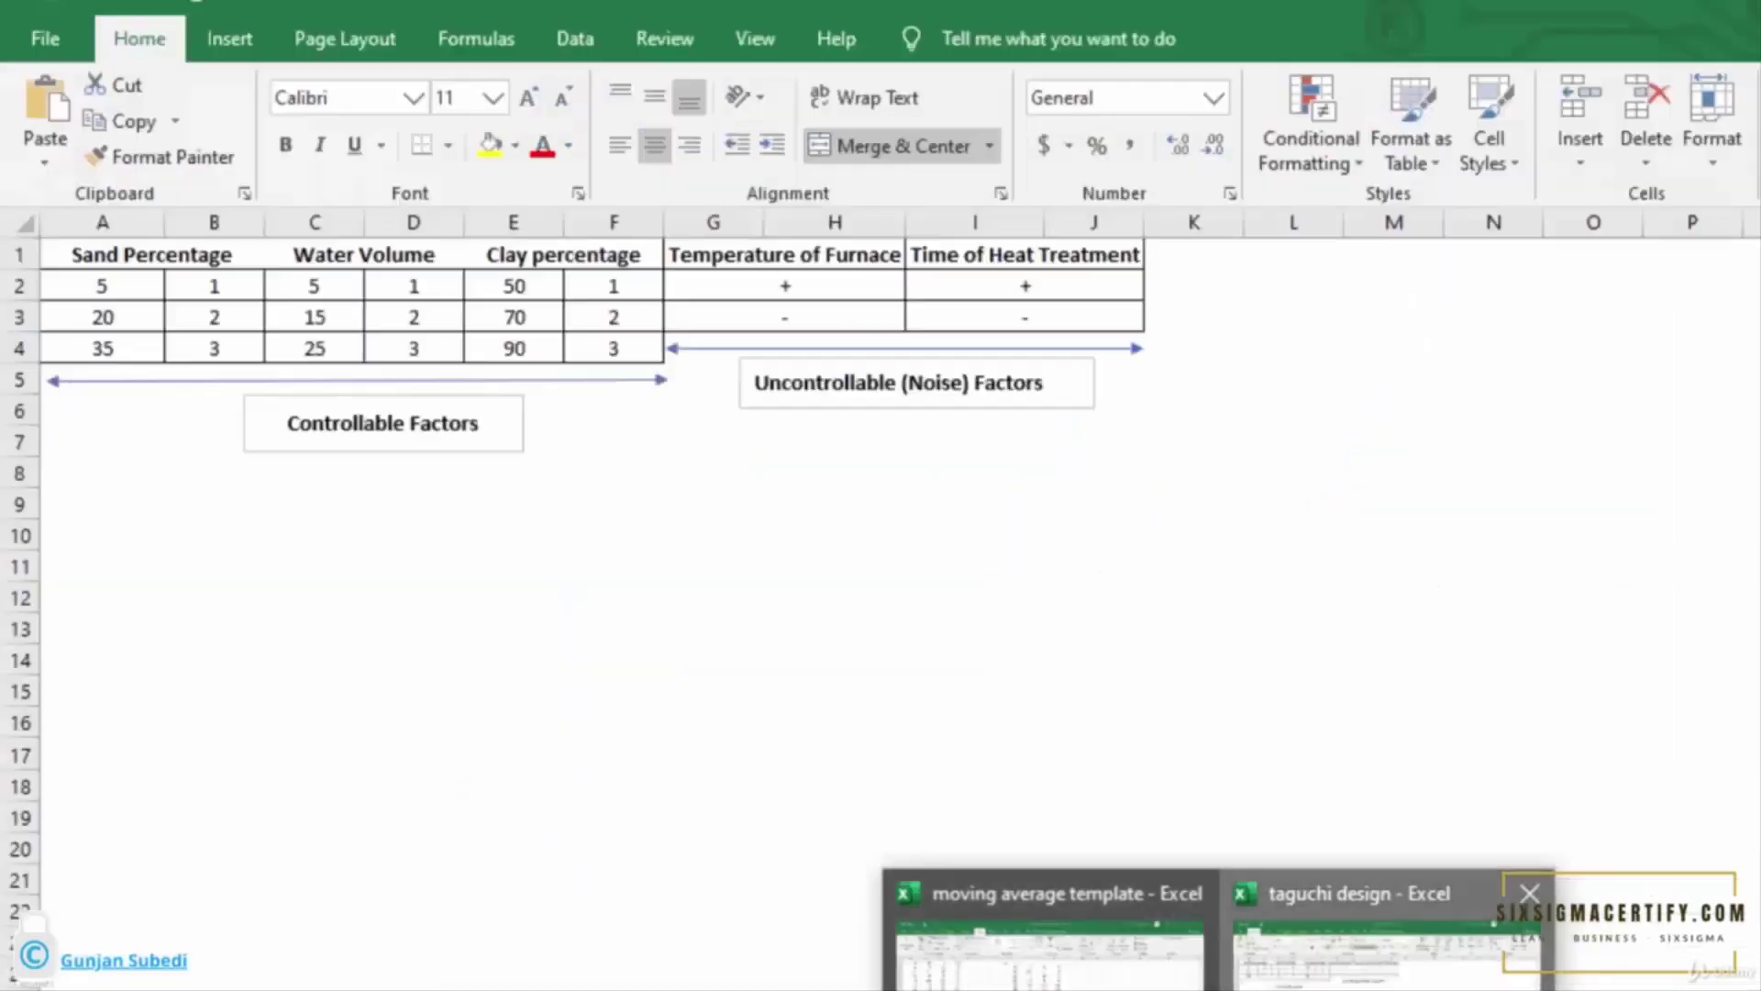
- Switch to the taguchi design workbook in Excel and examine the values for sand level 3, water level 2 and clay level 2
{"action": "left_click", "coordinate": [1395, 945]}
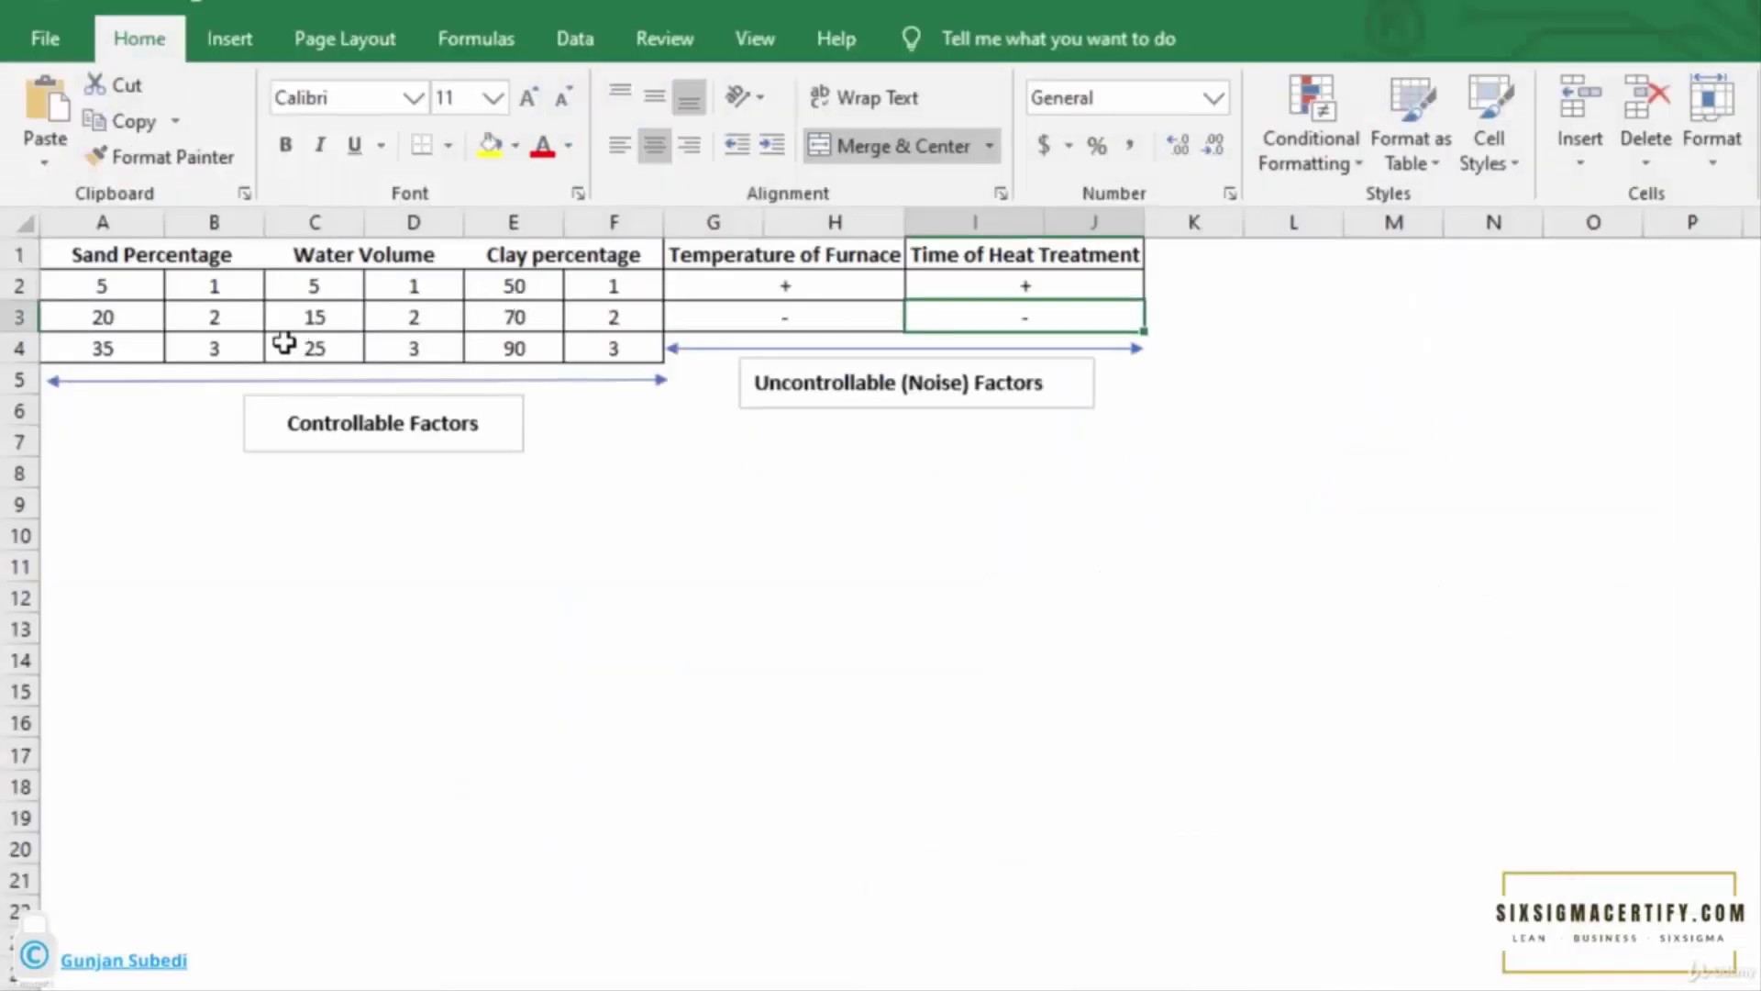
{"action": "left_click", "coordinate": [102, 345]}
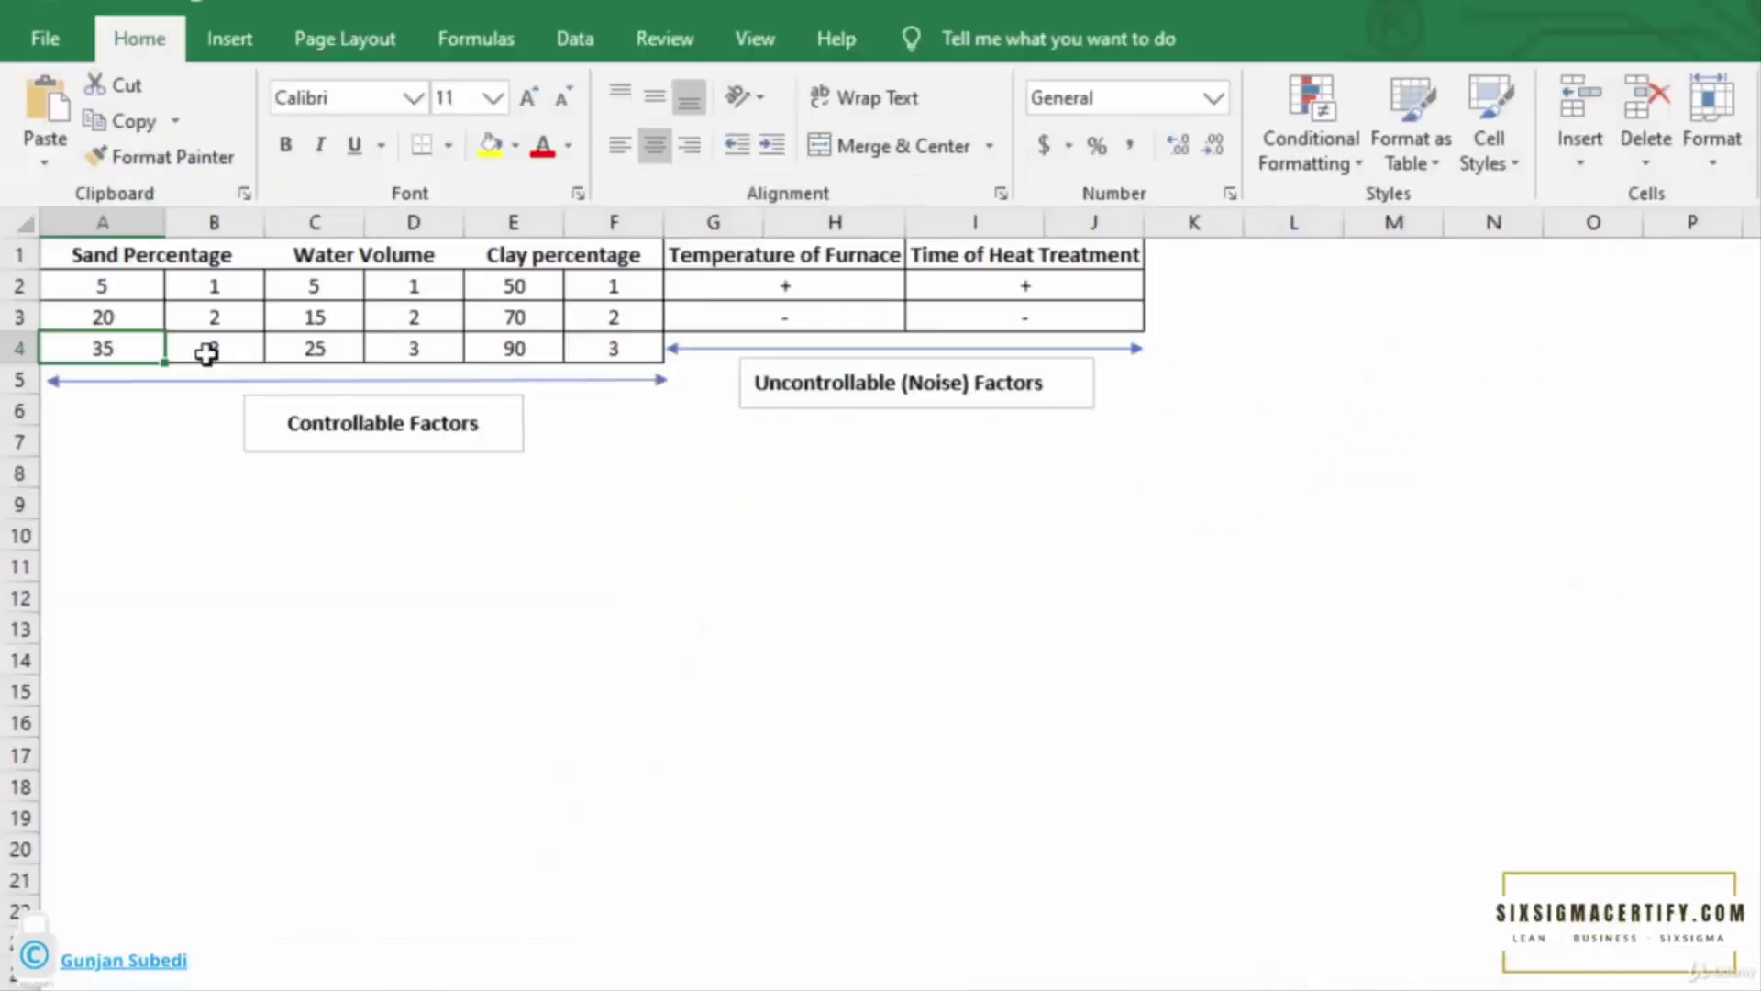
{"action": "left_click", "coordinate": [206, 355]}
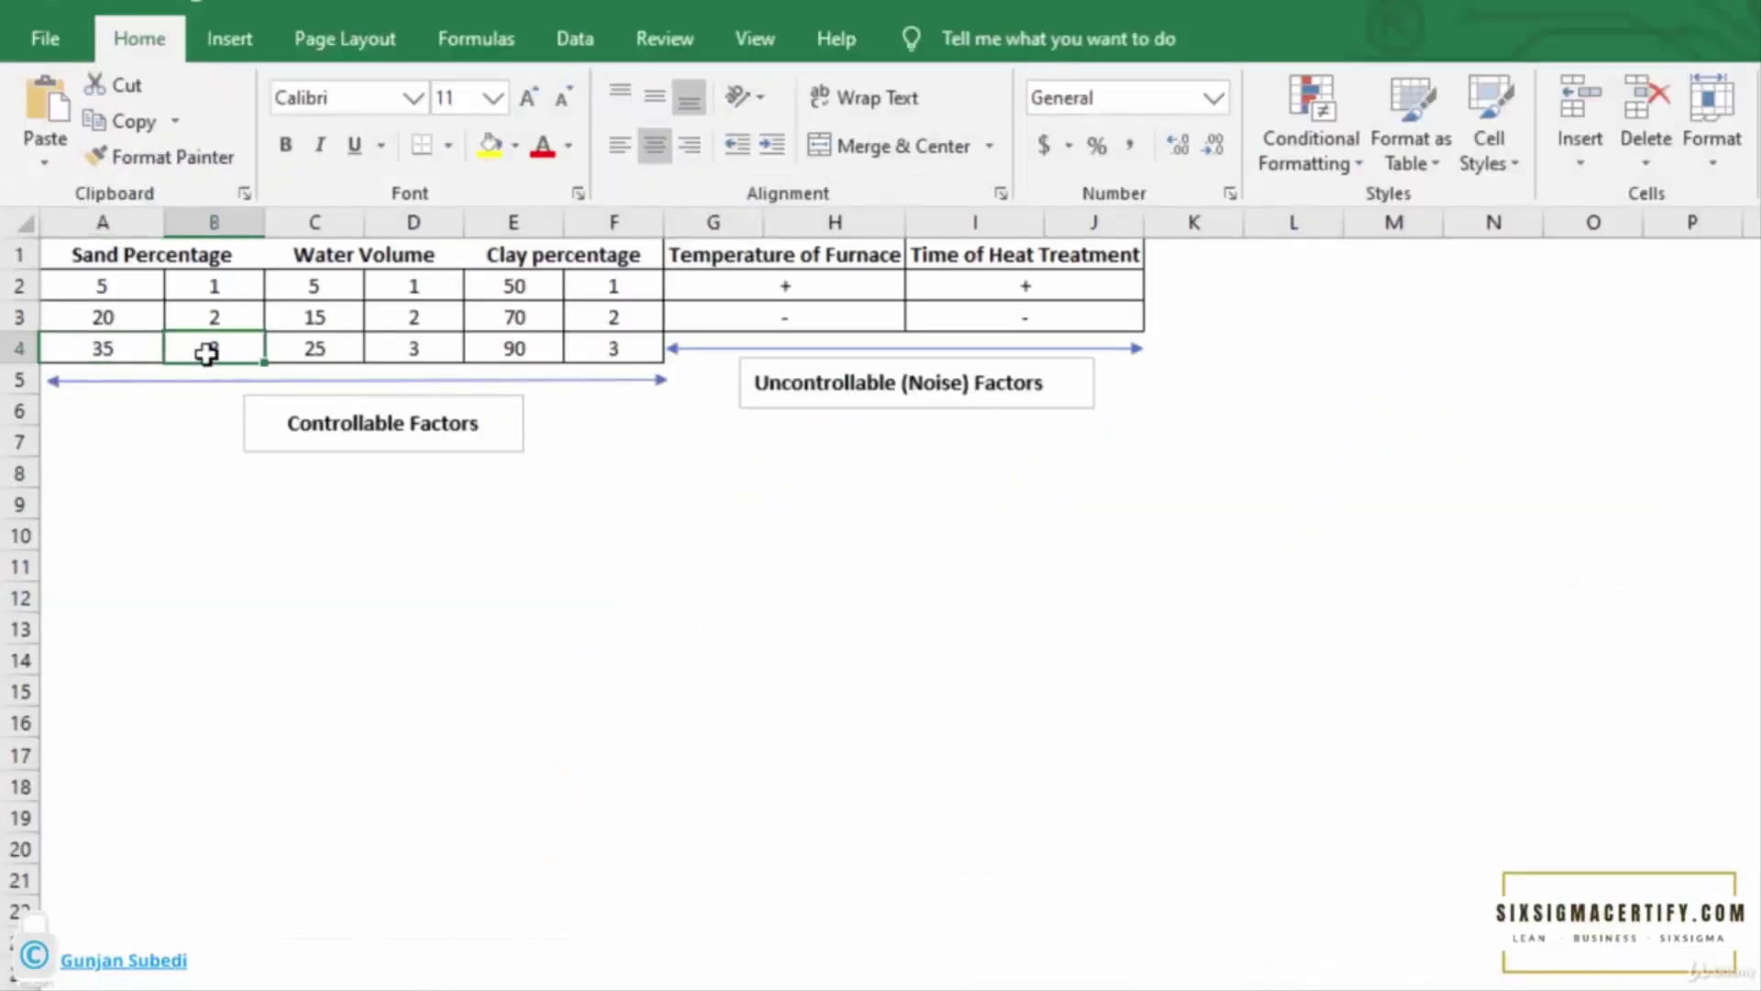
{"action": "left_click", "coordinate": [431, 320]}
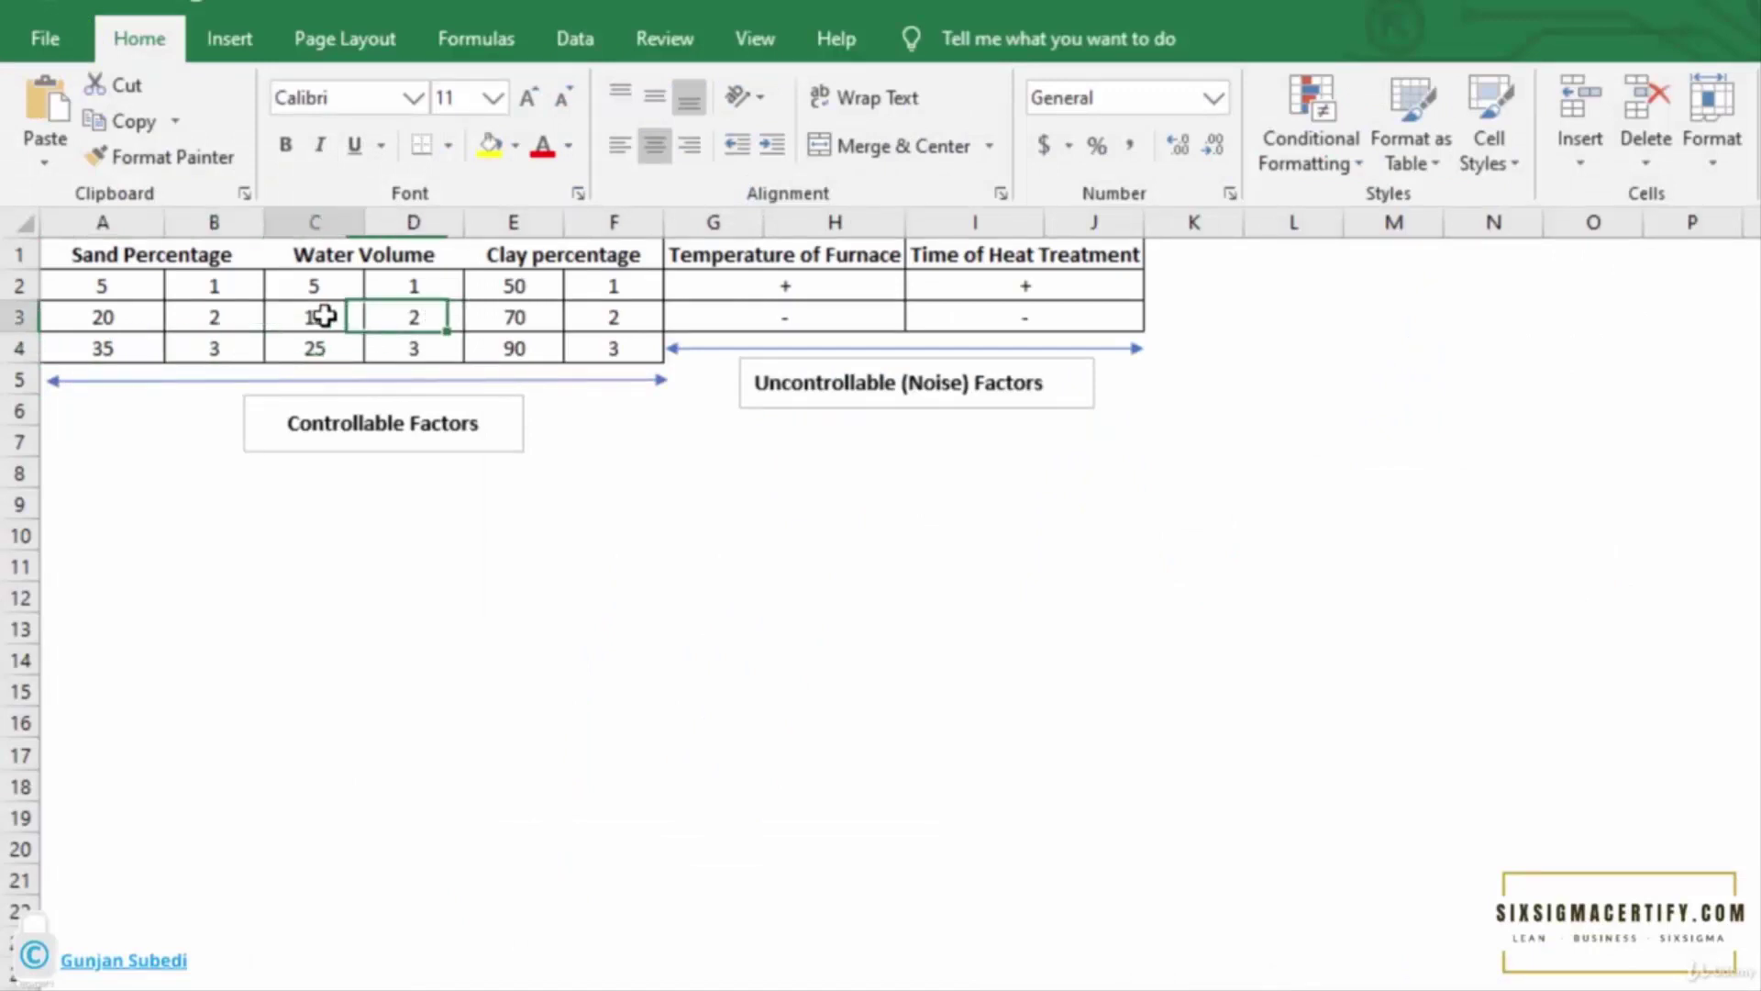
{"action": "left_click", "coordinate": [322, 315]}
{"action": "left_click", "coordinate": [620, 321]}
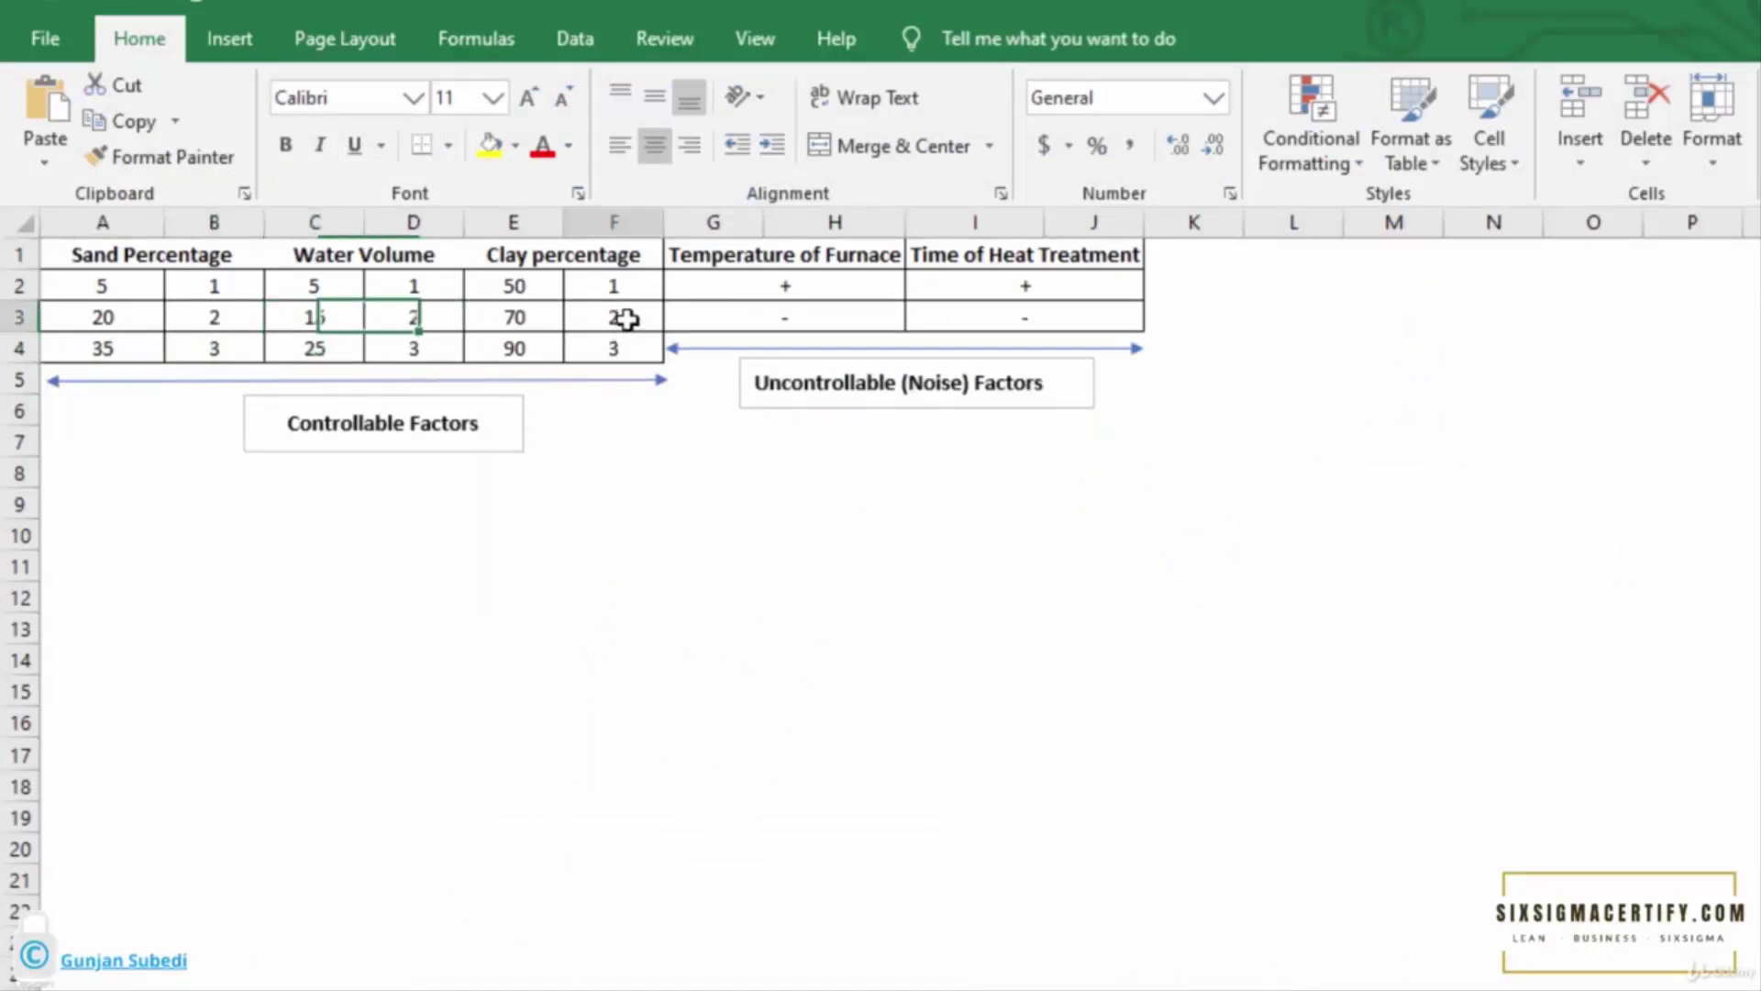
{"action": "left_click", "coordinate": [525, 315]}
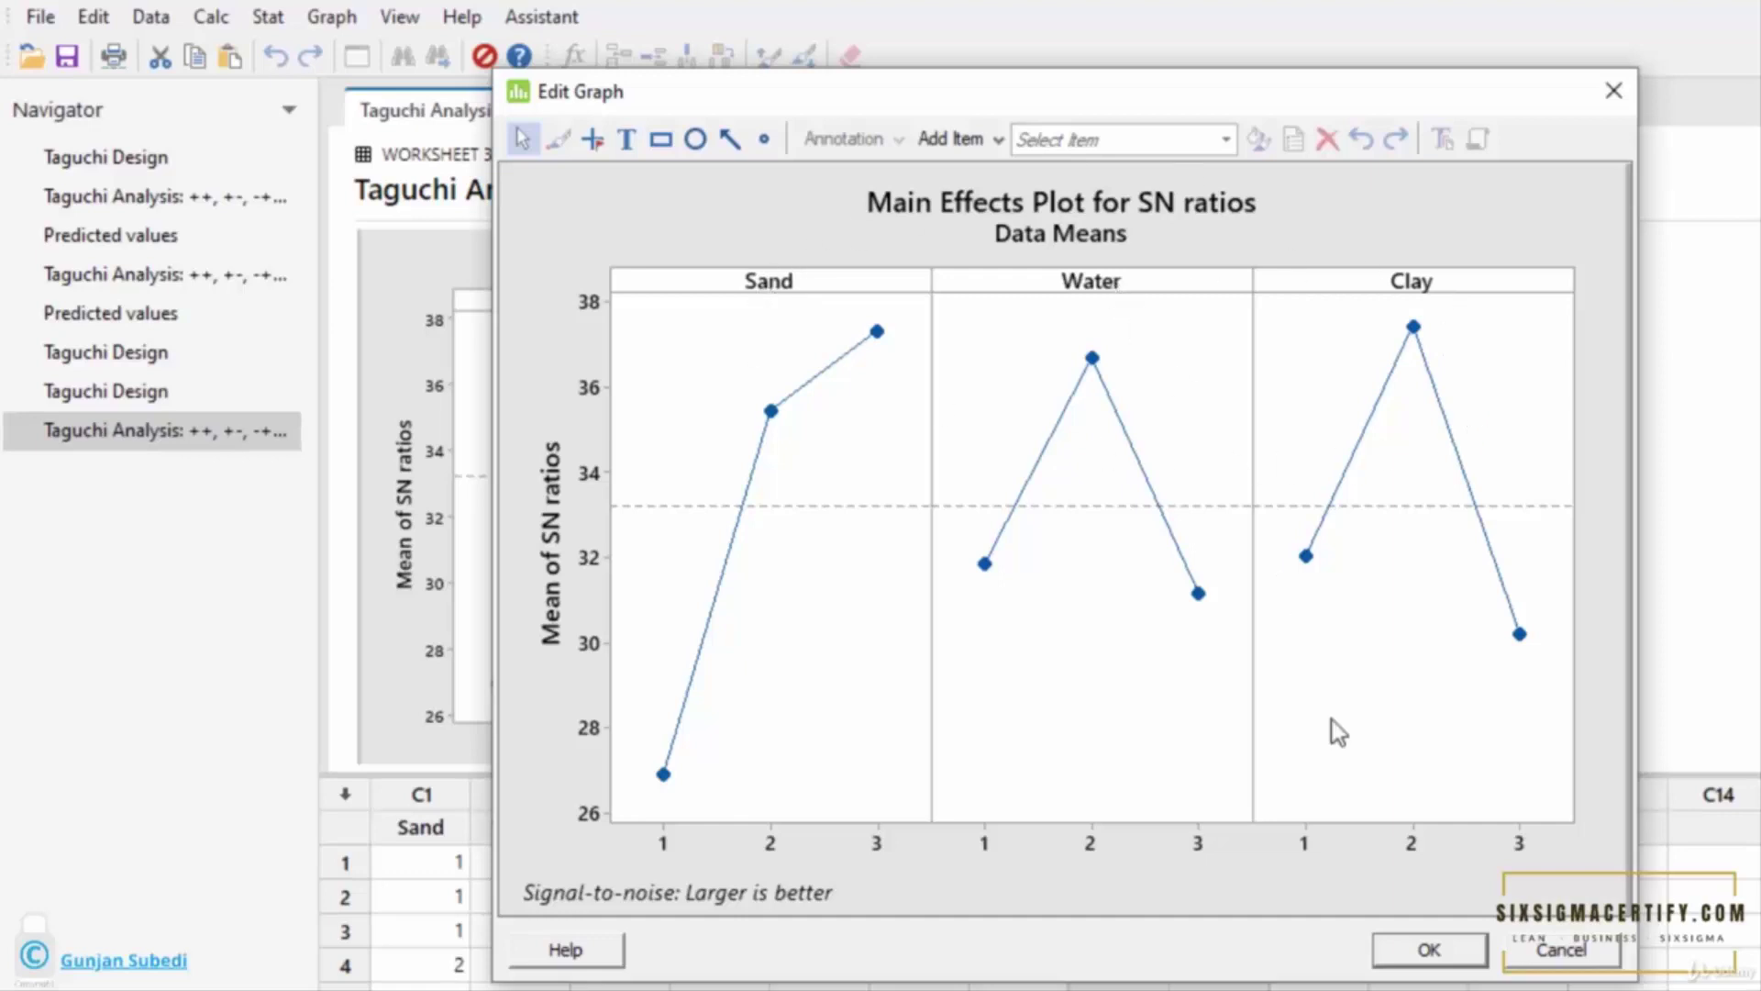
- Close the SN ratios main effects plot editor in Minitab and set up Predict Taguchi Results for only the mean and signal to noise ratio
{"action": "left_click", "coordinate": [1429, 949]}
{"action": "left_click", "coordinate": [265, 18]}
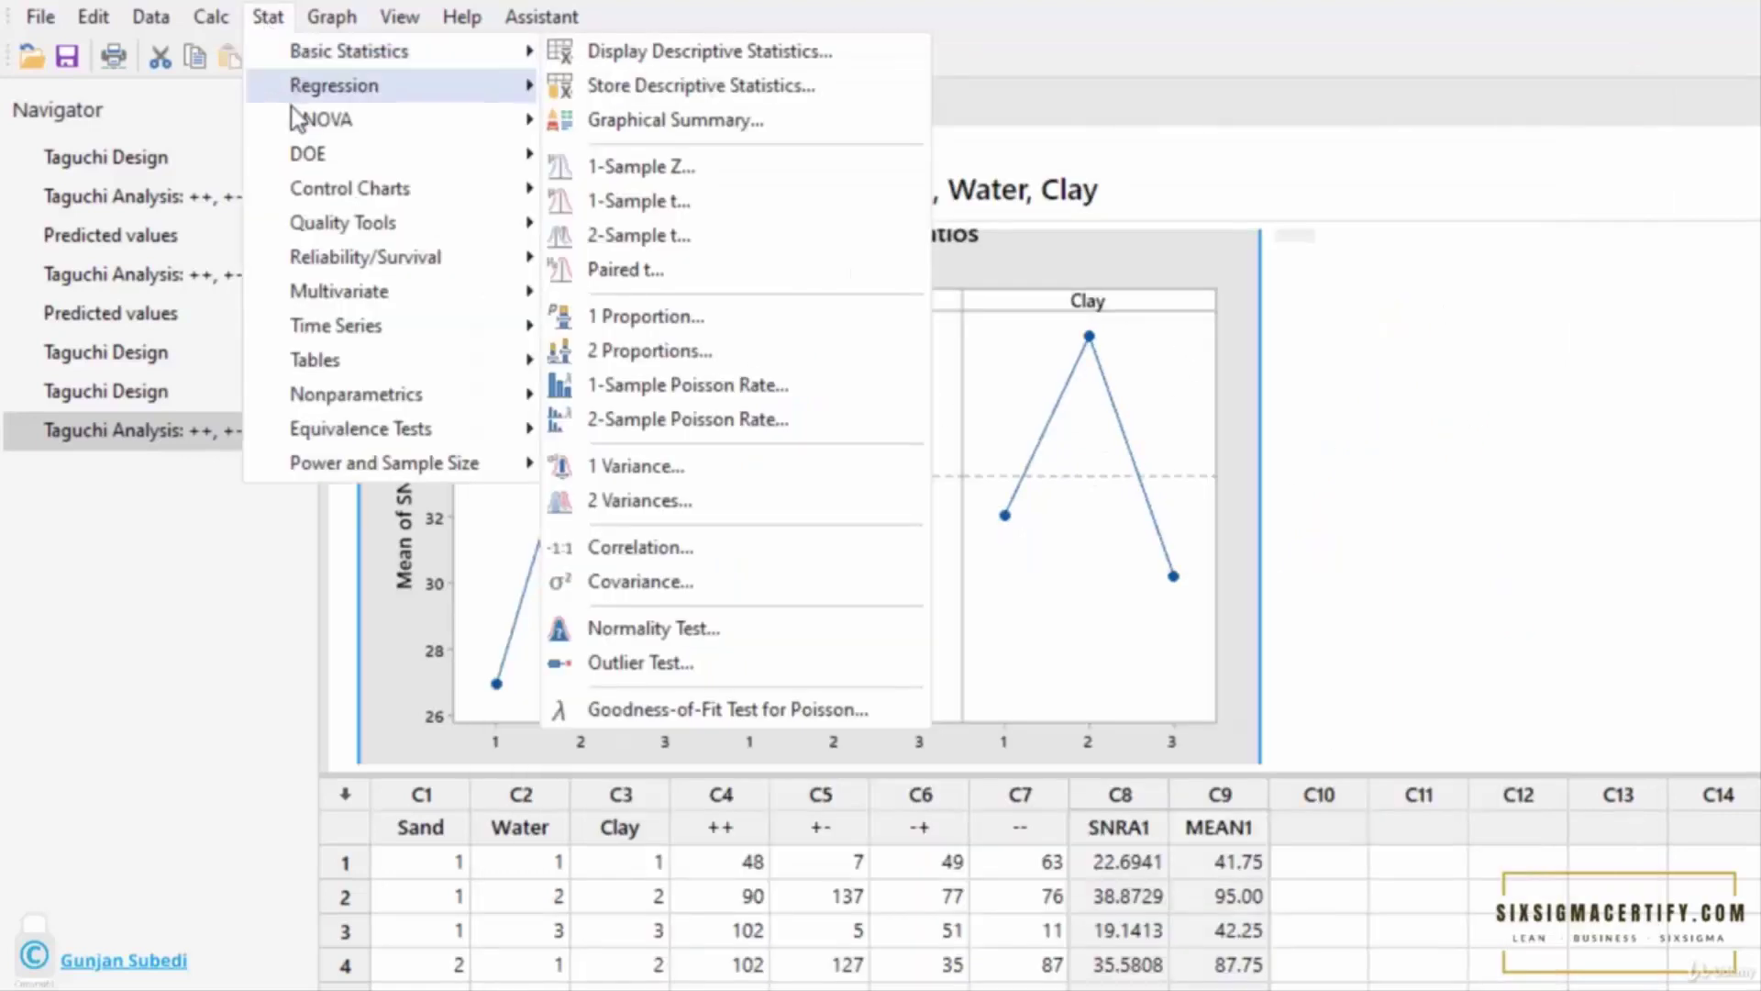
{"action": "mouse_move", "coordinate": [306, 156]}
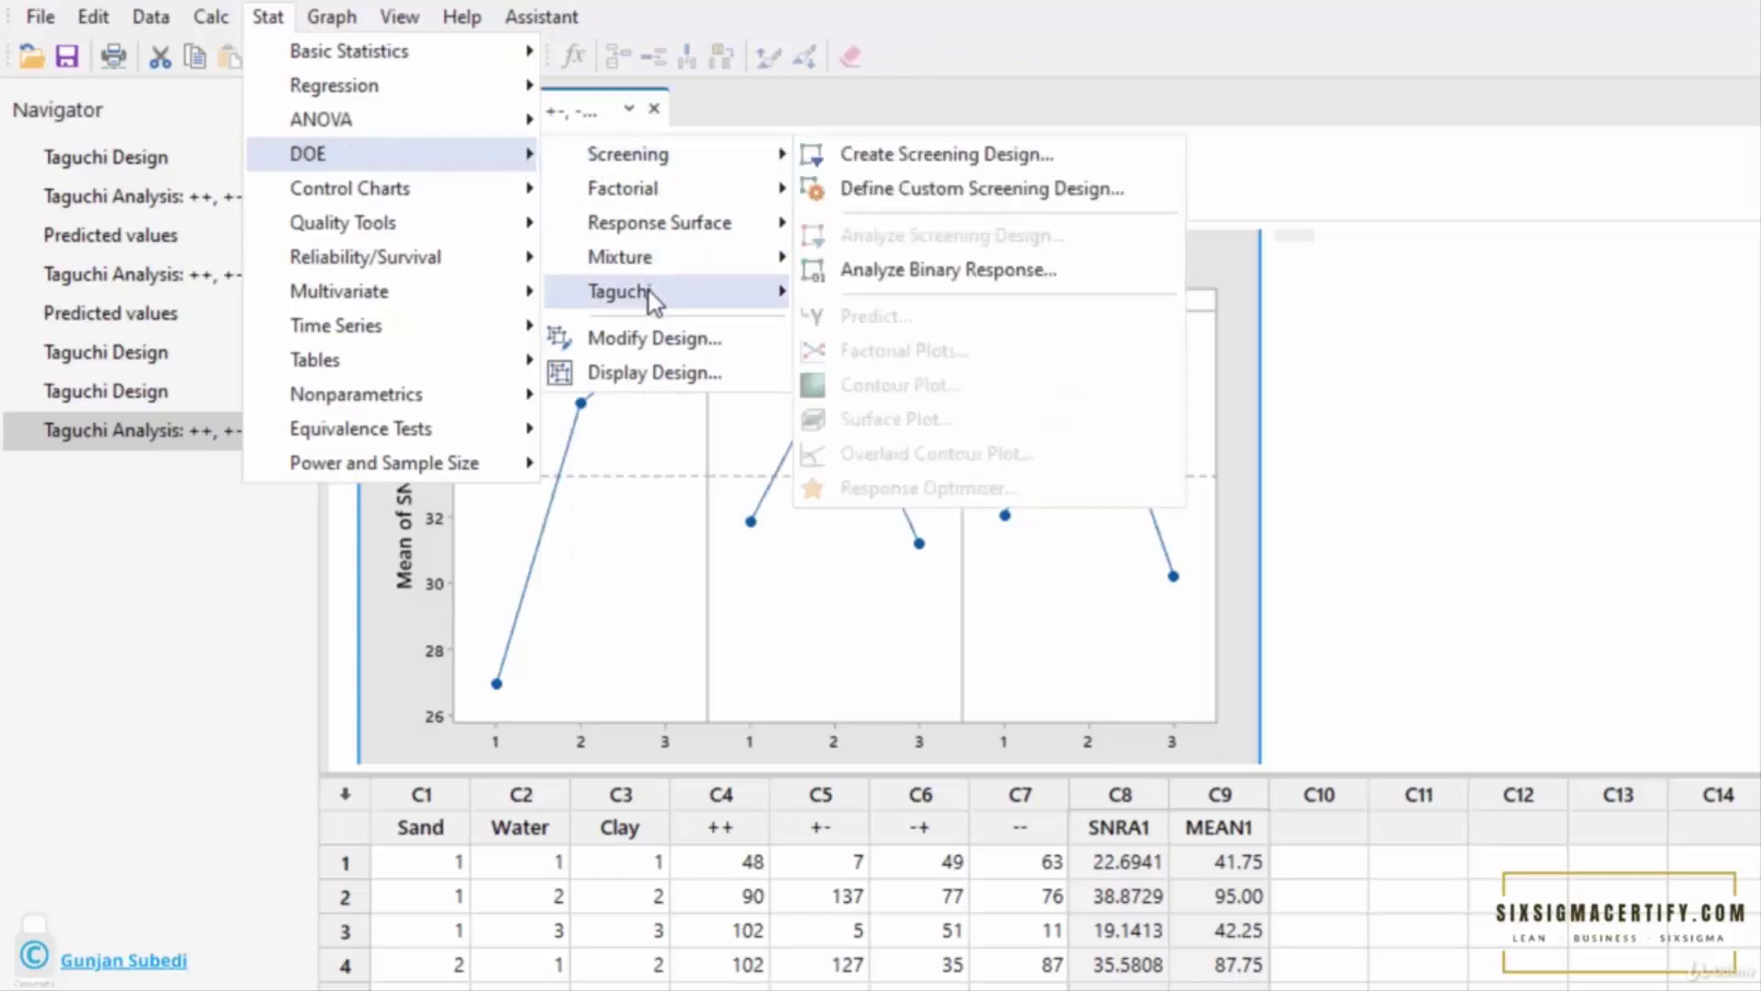
{"action": "mouse_move", "coordinate": [653, 298]}
{"action": "left_click", "coordinate": [951, 420]}
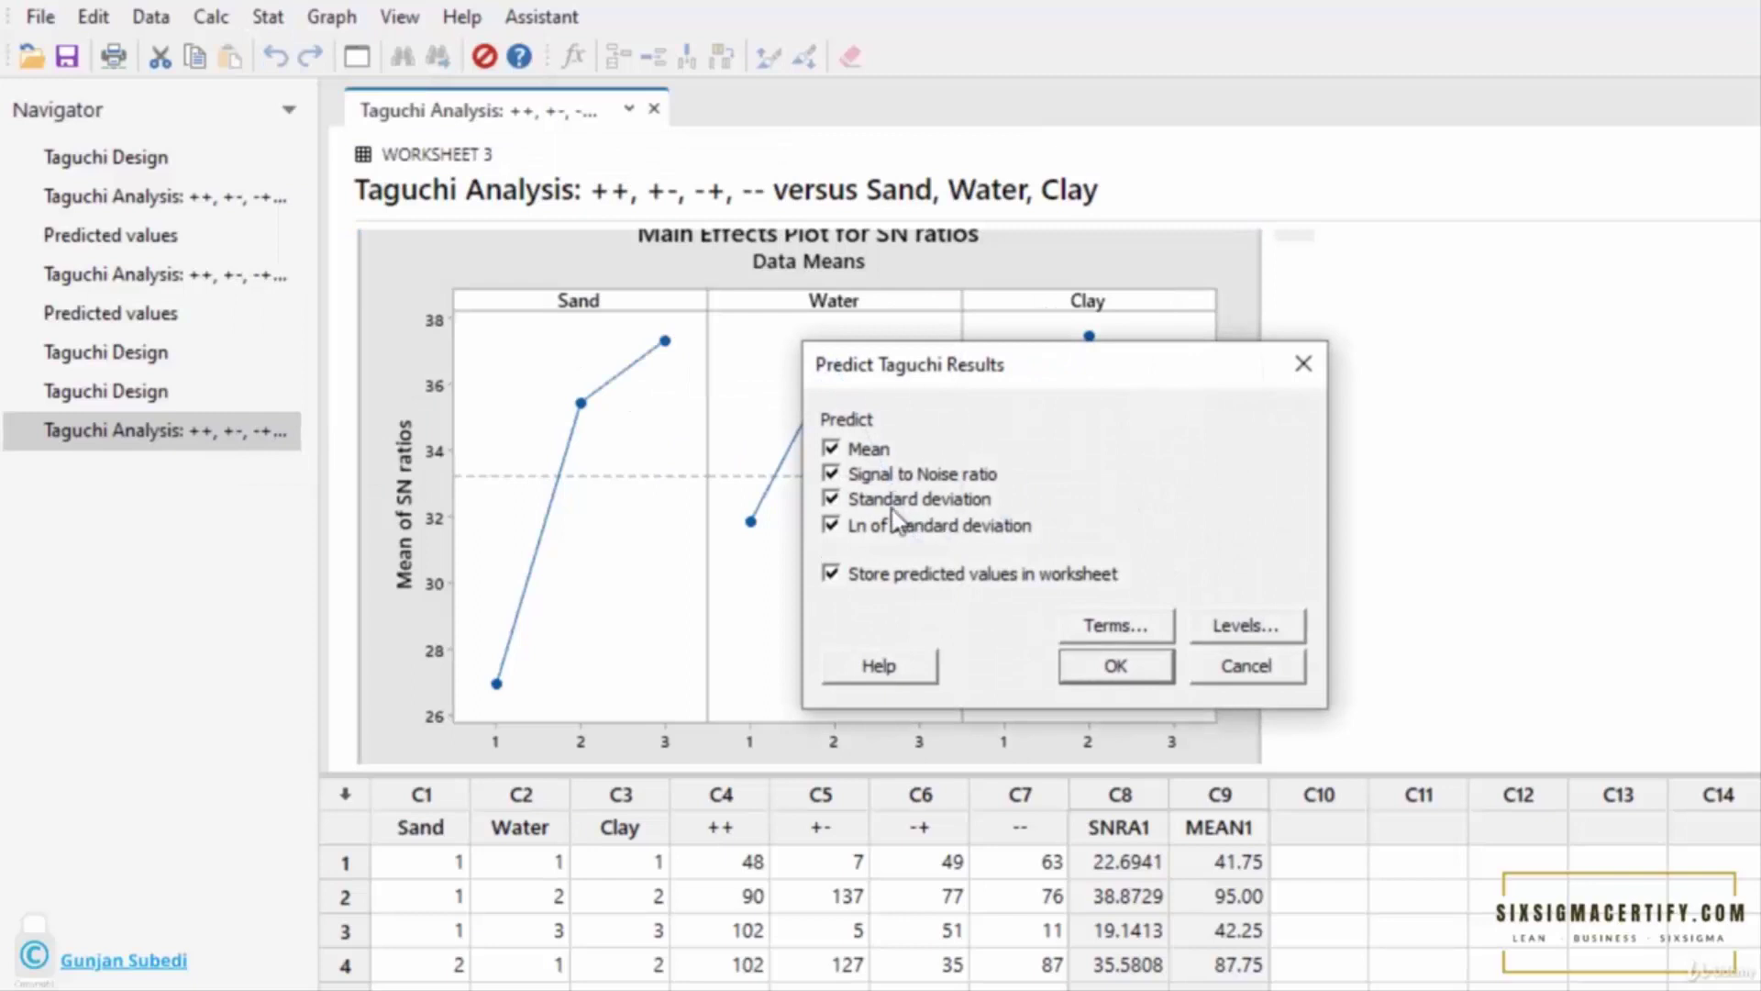
{"action": "left_click", "coordinate": [831, 525]}
- Specify the prediction levels from a list in uncoded units, with Sand at 3, Water at 2 and Clay at 2
{"action": "left_click", "coordinate": [1206, 631]}
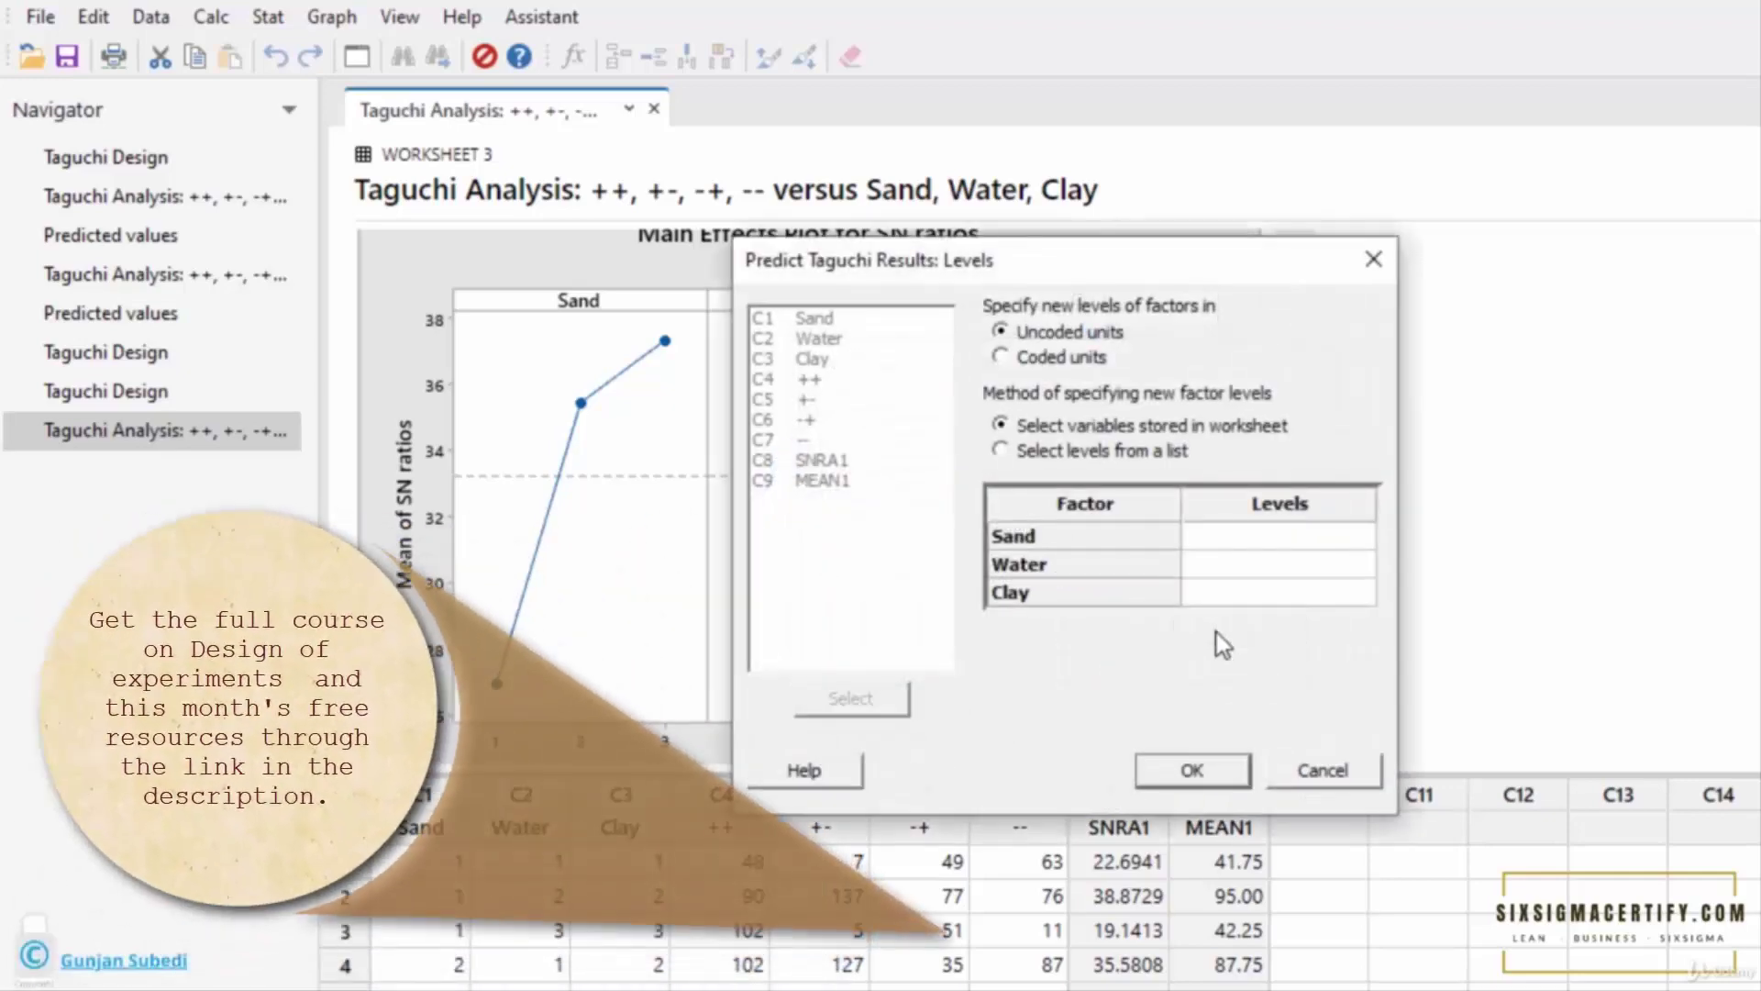
{"action": "left_click", "coordinate": [1215, 540]}
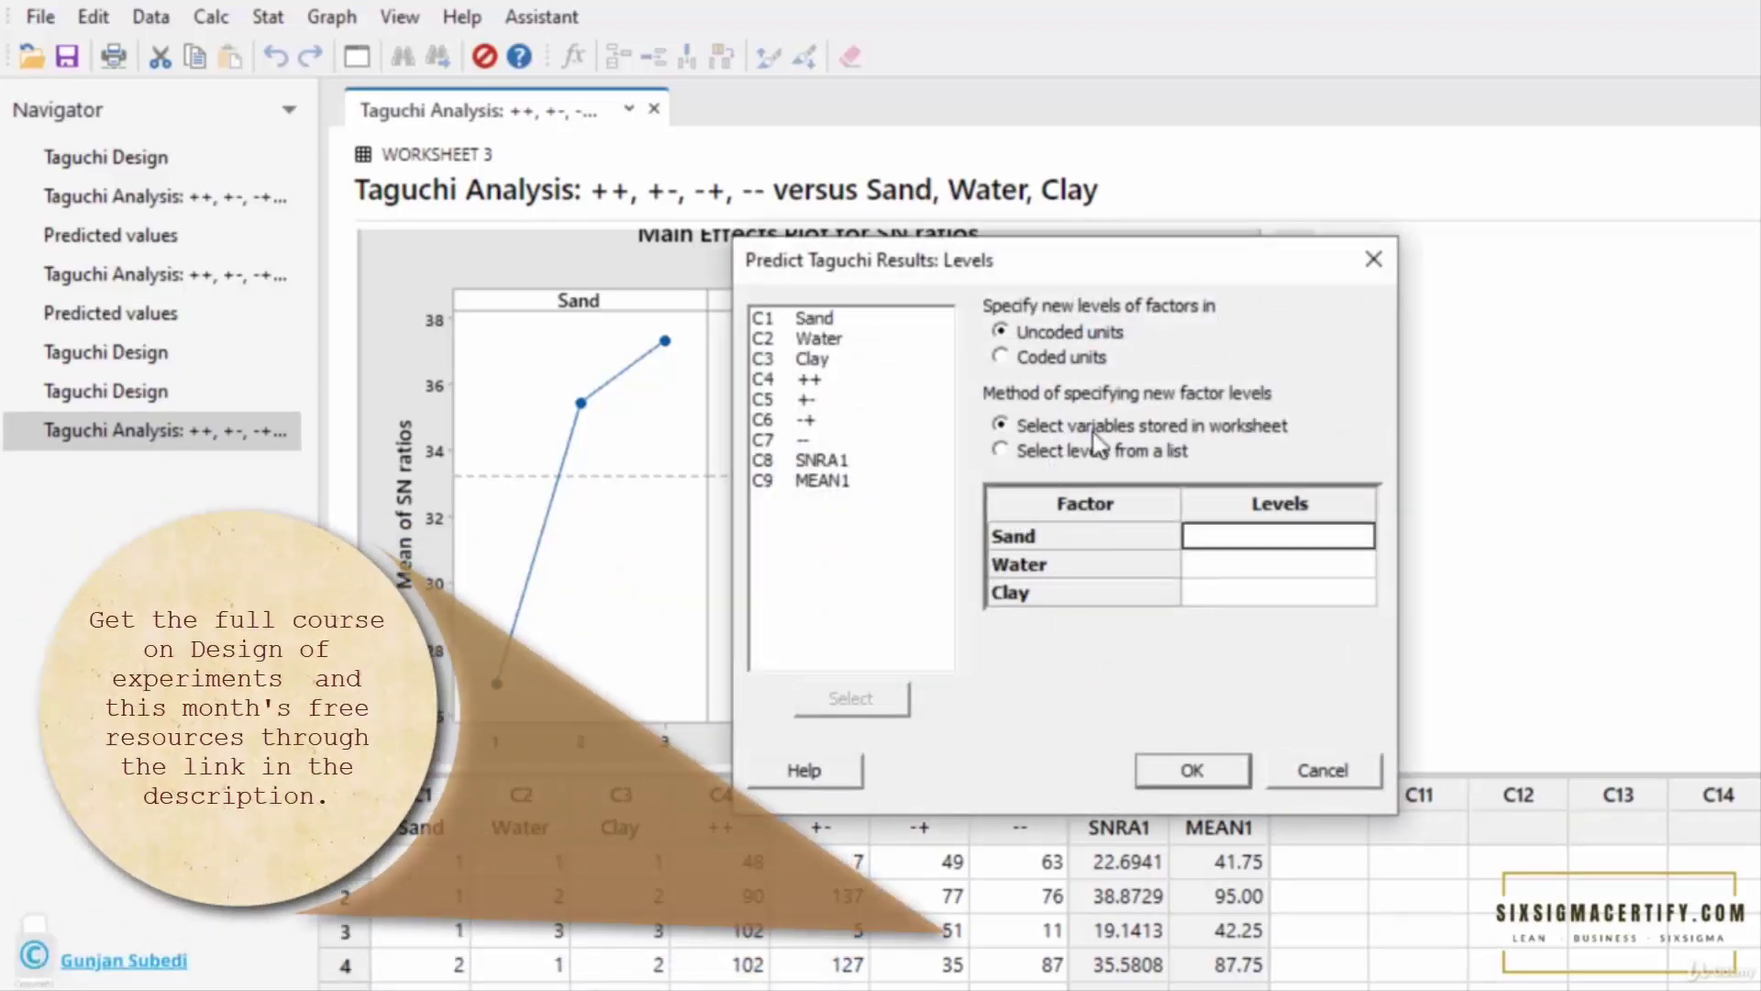
{"action": "left_click", "coordinate": [1034, 454]}
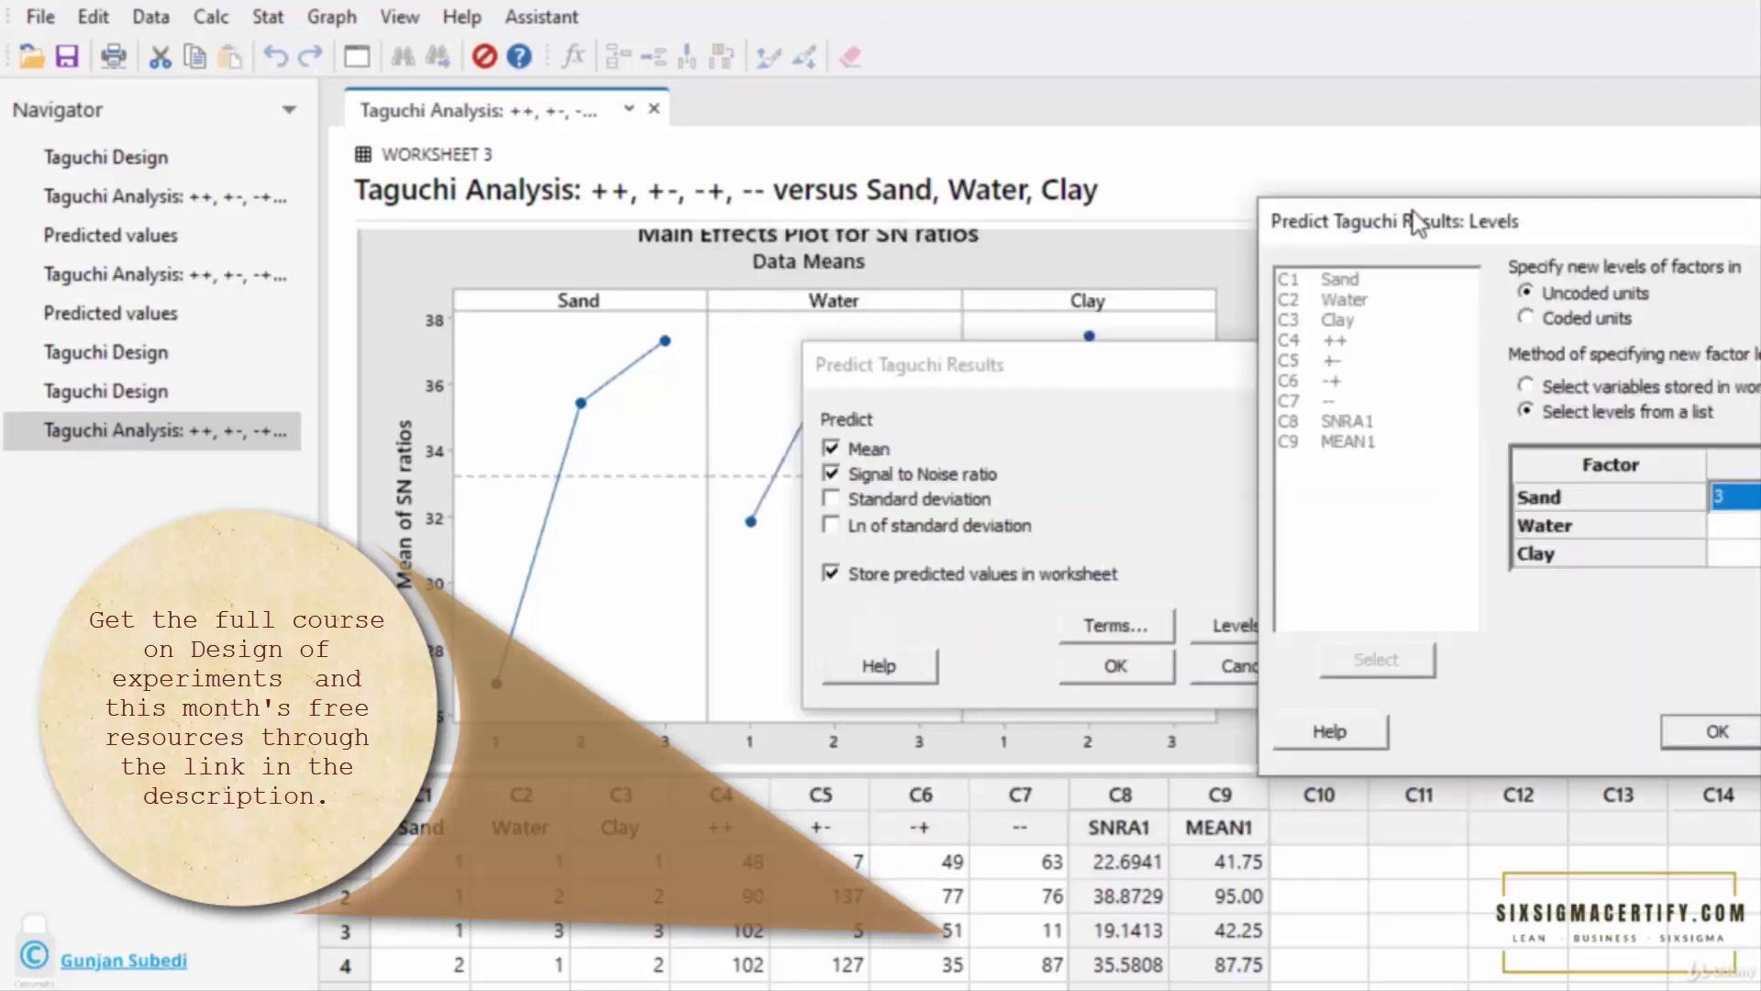
{"action": "left_click_drag", "start_coordinate": [1412, 218], "coordinate": [995, 318]}
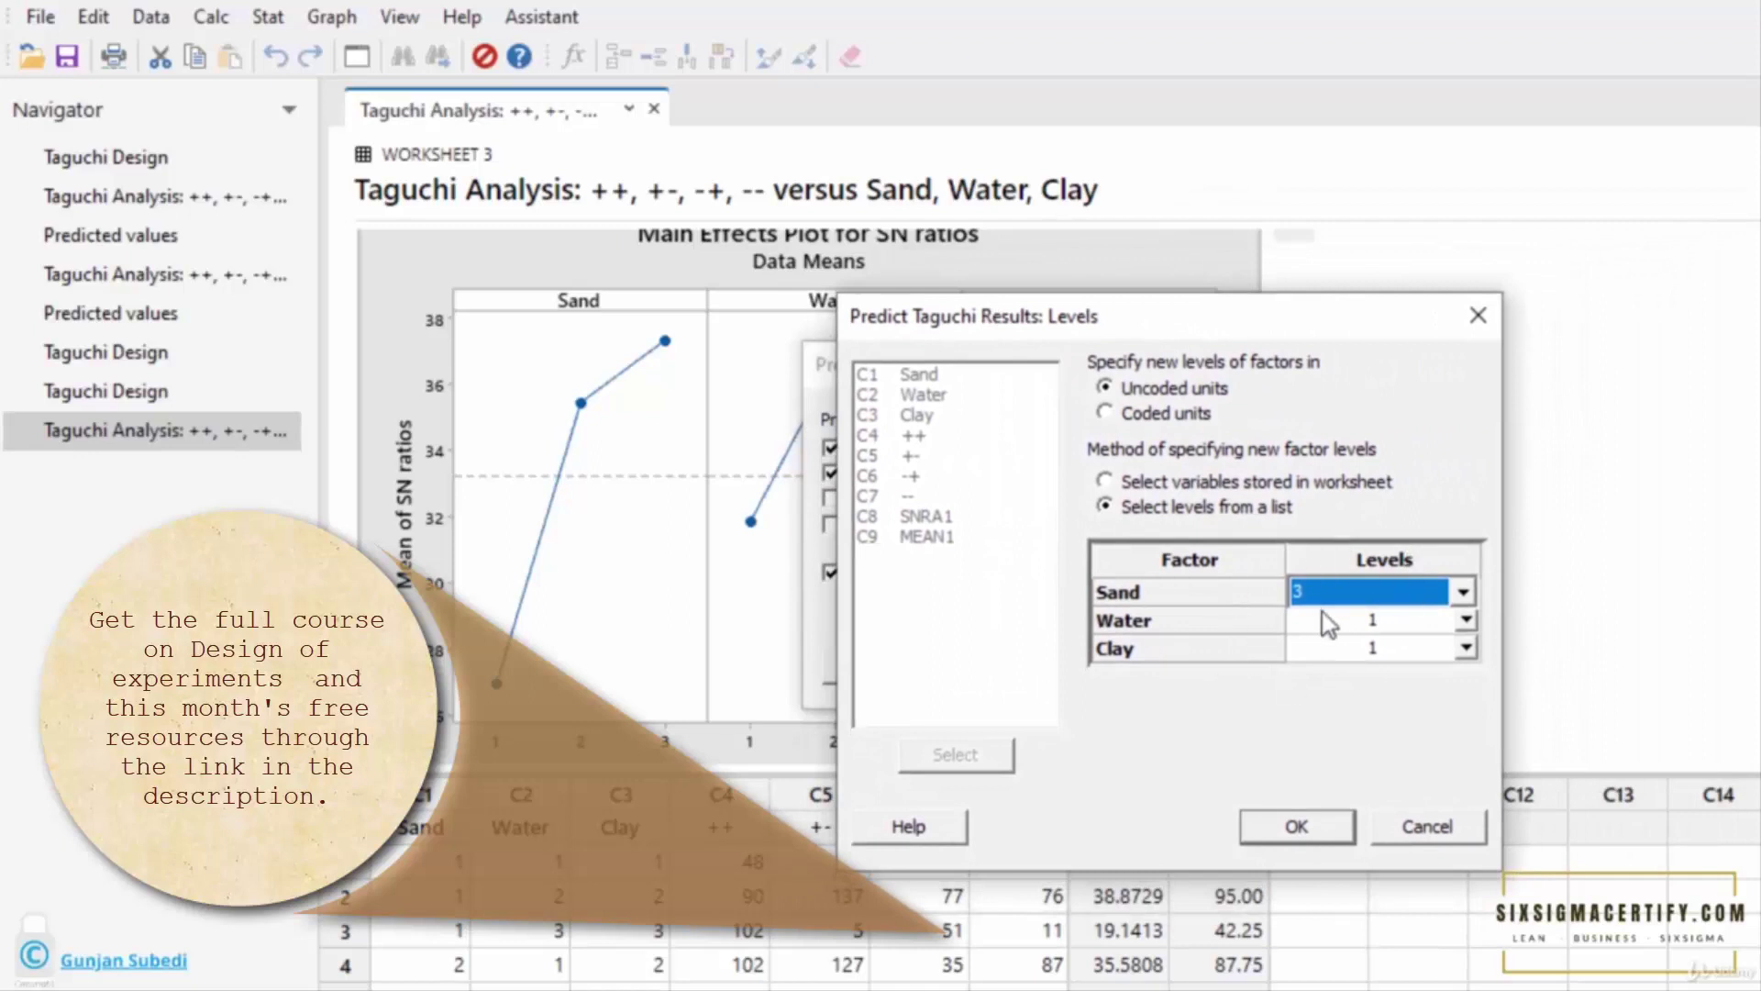
{"action": "left_click", "coordinate": [1369, 620]}
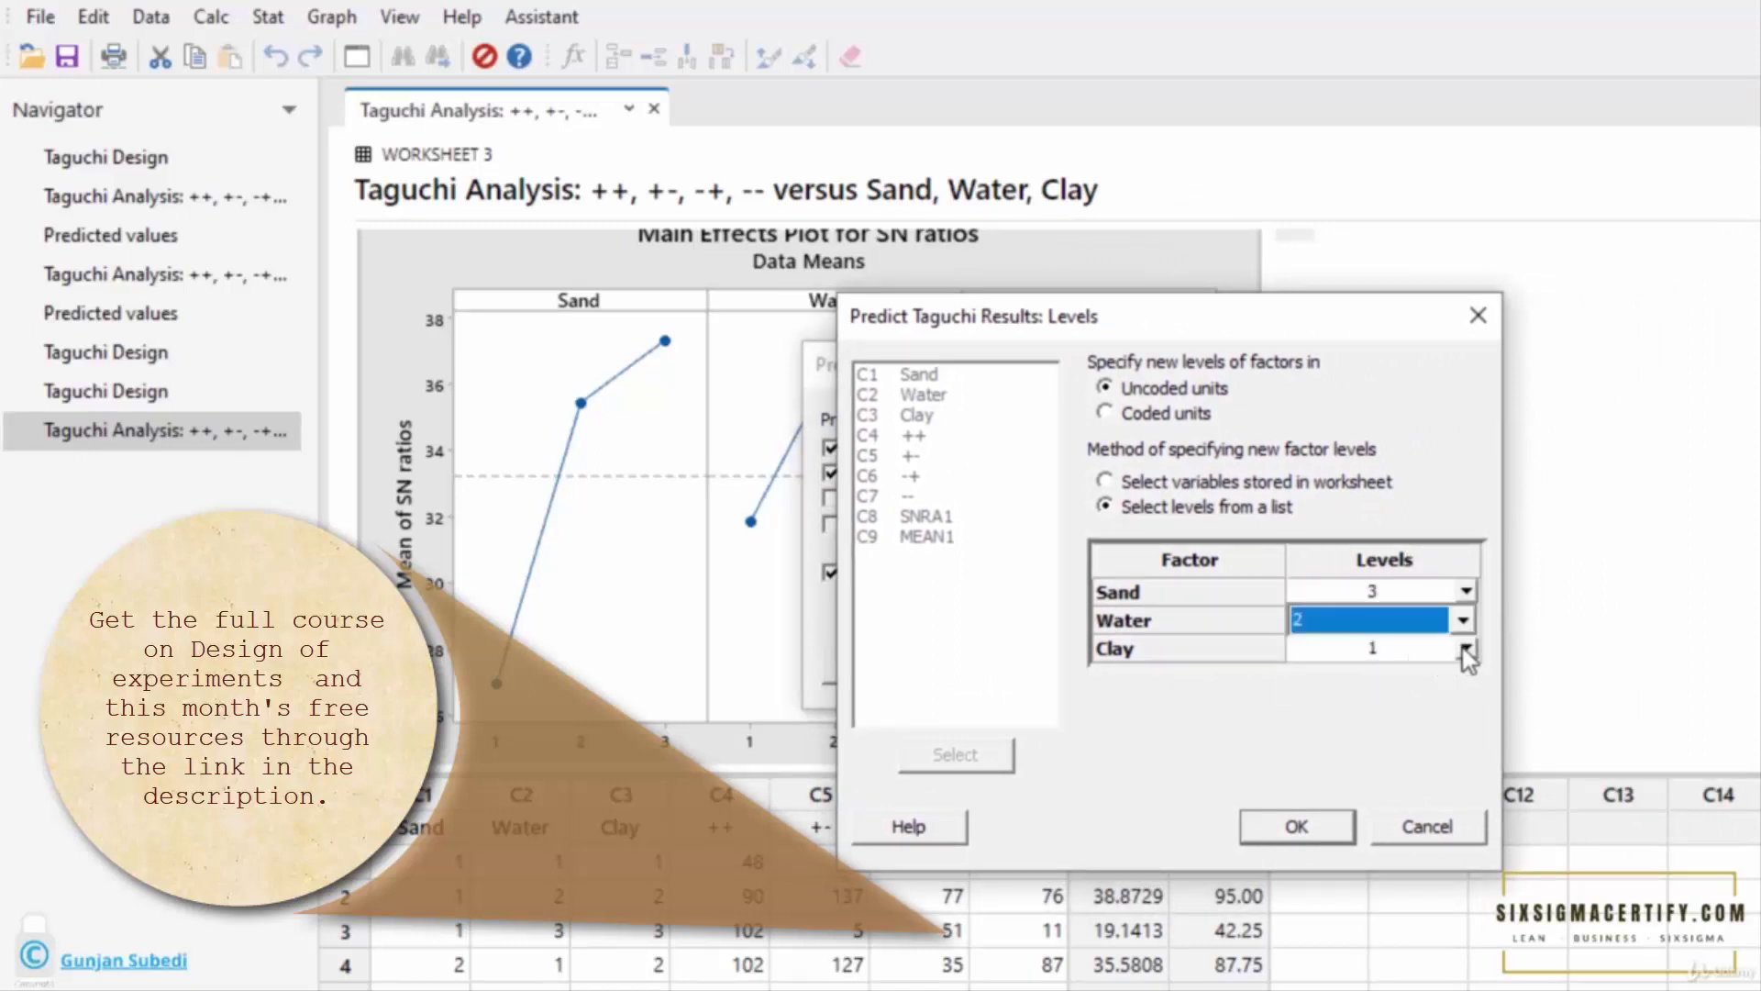
{"action": "left_click", "coordinate": [1465, 647]}
{"action": "left_click", "coordinate": [1385, 699]}
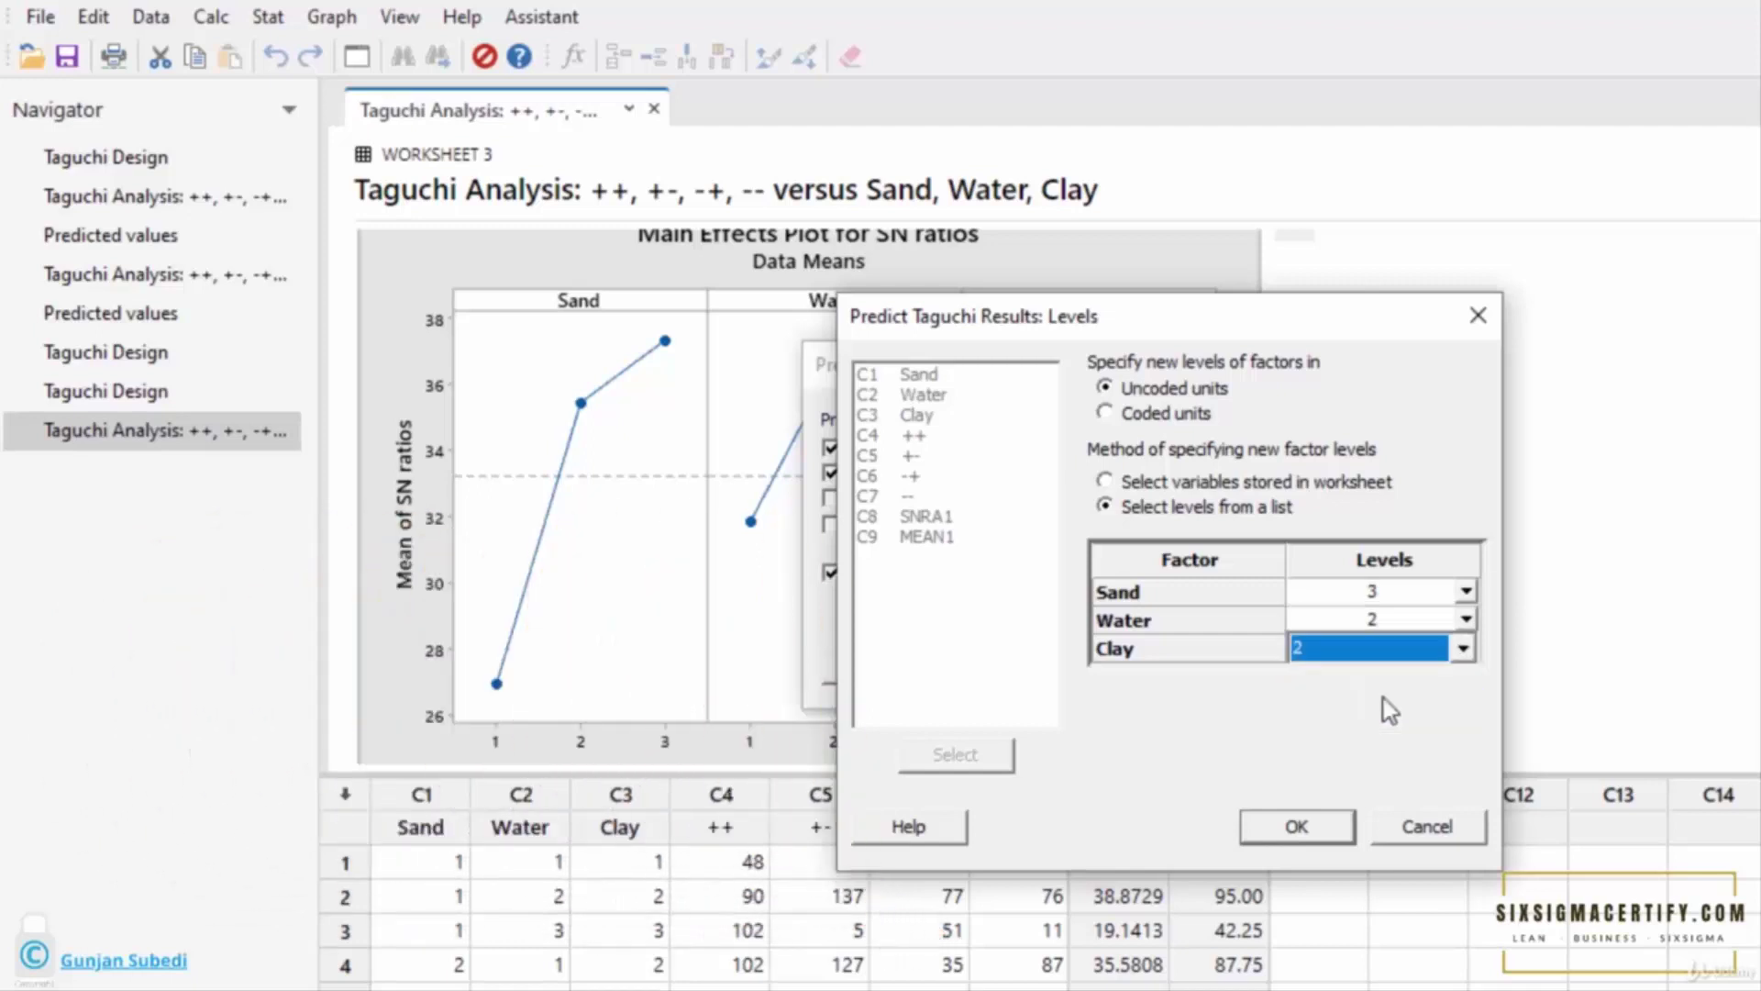
{"action": "left_click", "coordinate": [1286, 826]}
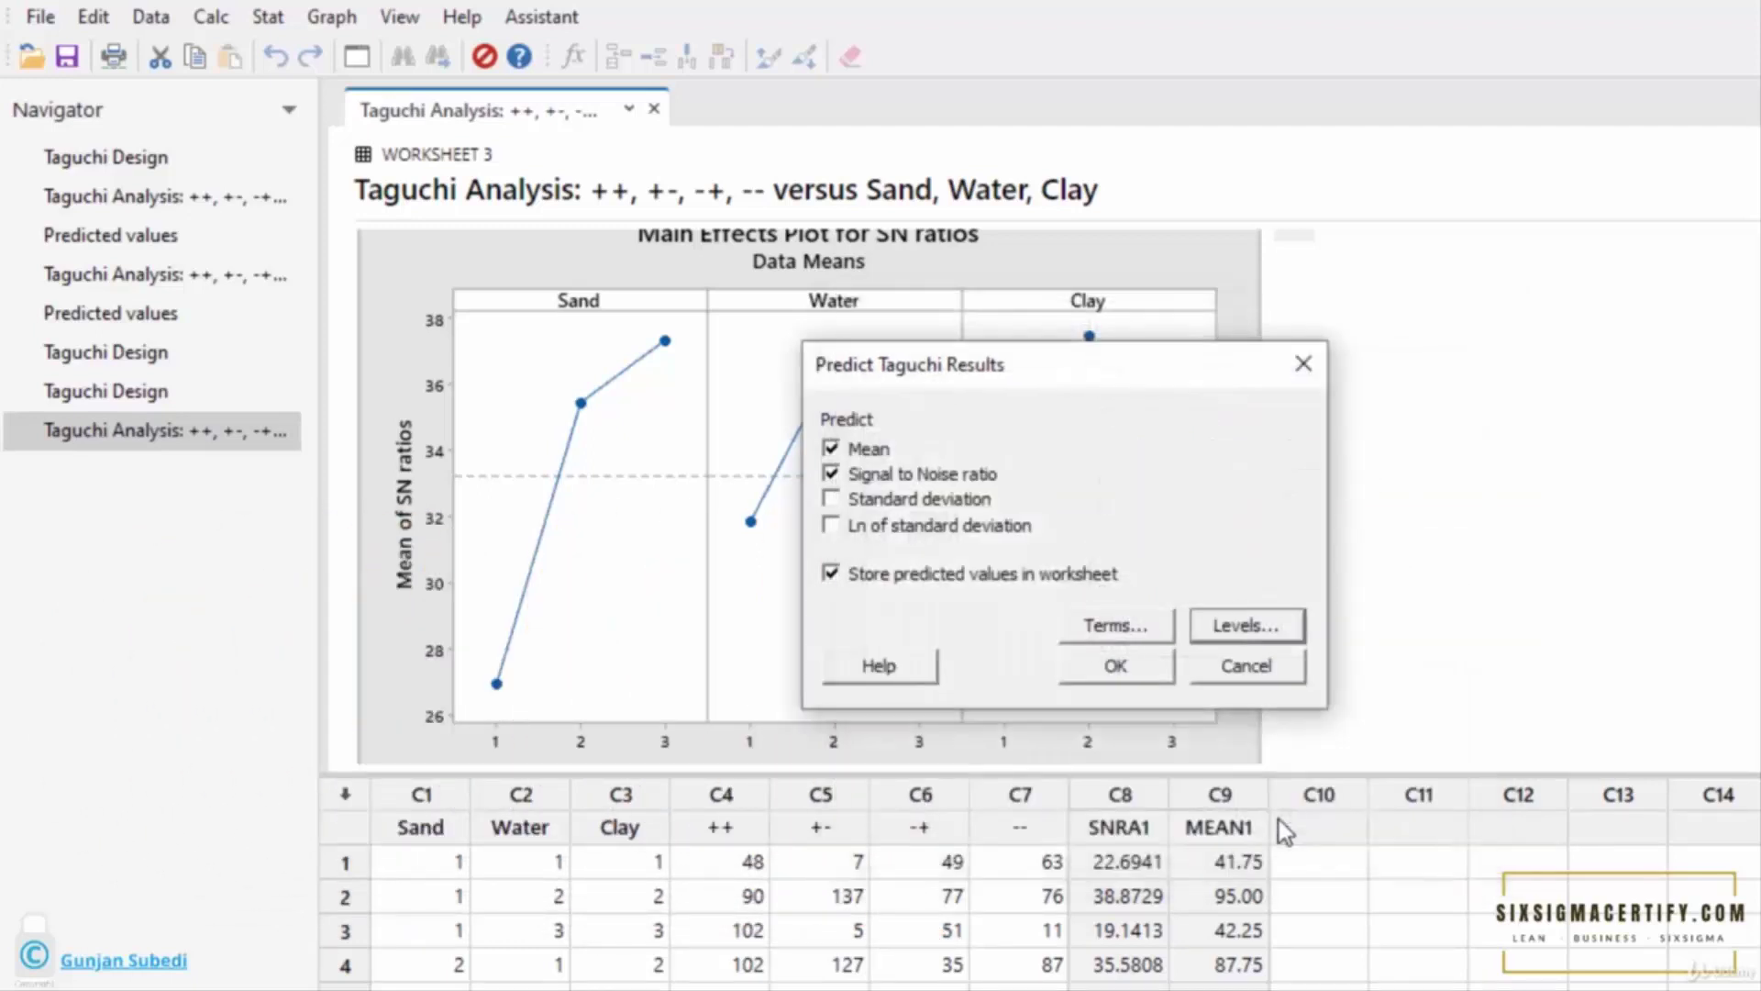
- Generate the Taguchi prediction and examine its S/N ratio, mean and factor settings
{"action": "left_click", "coordinate": [1139, 681]}
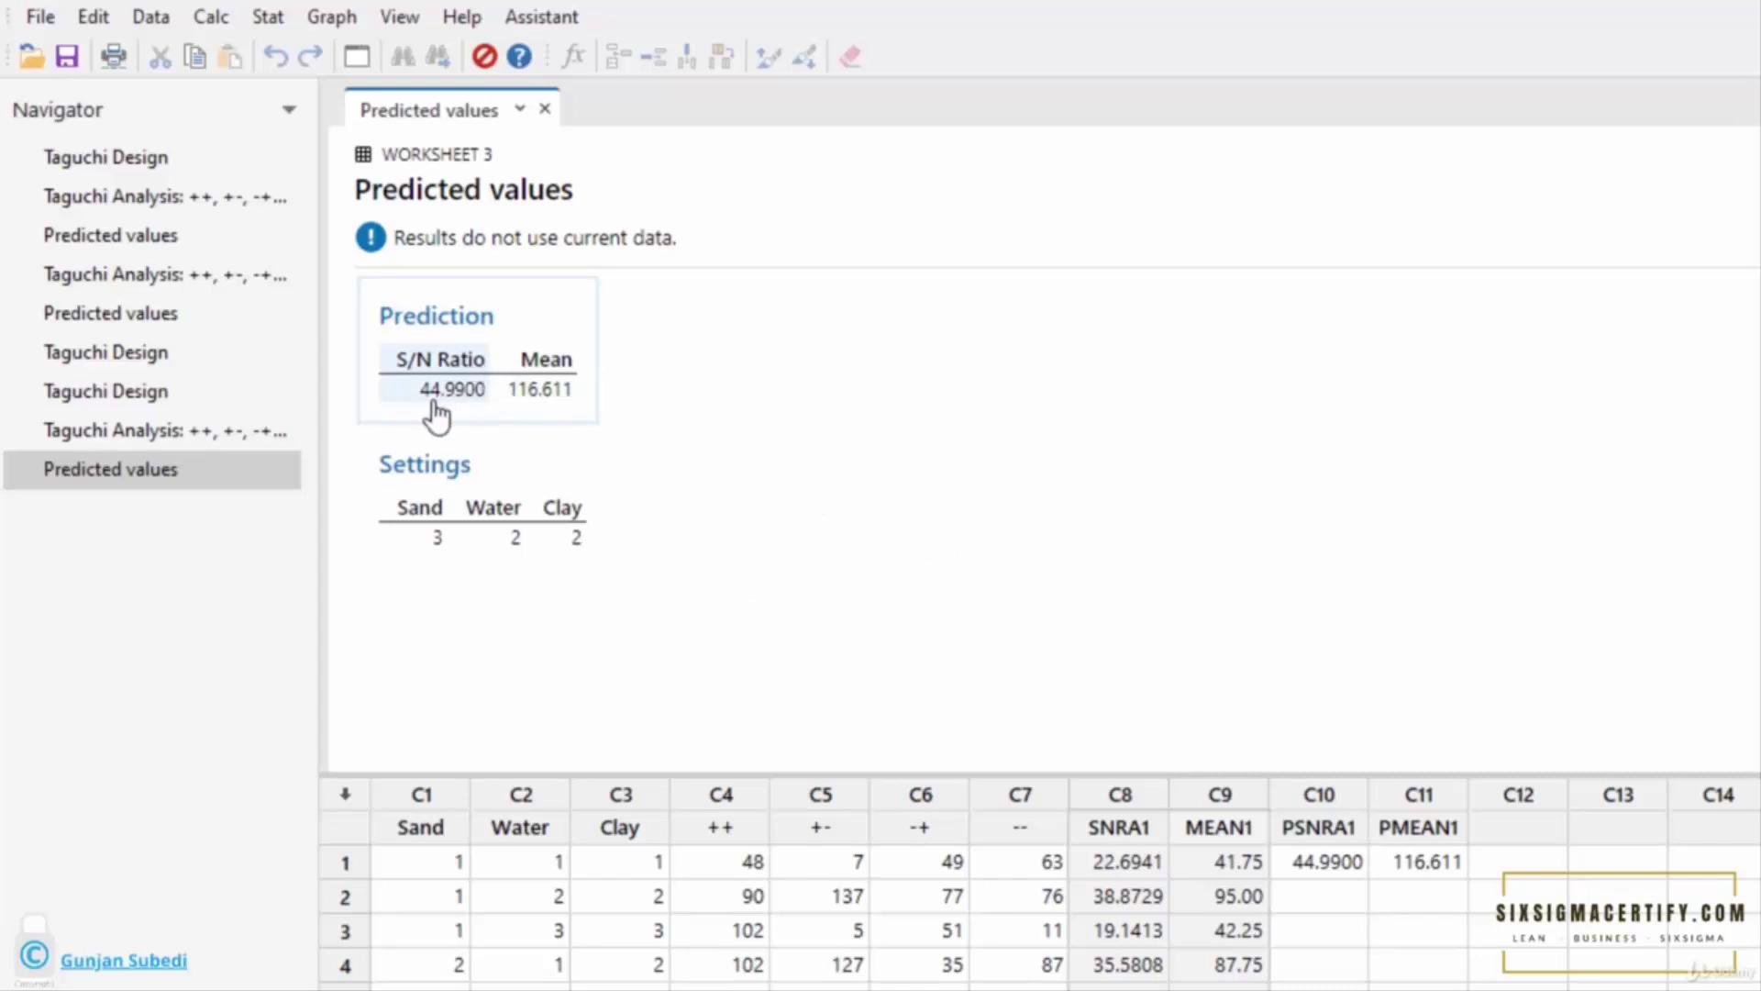
{"action": "left_click", "coordinate": [541, 401]}
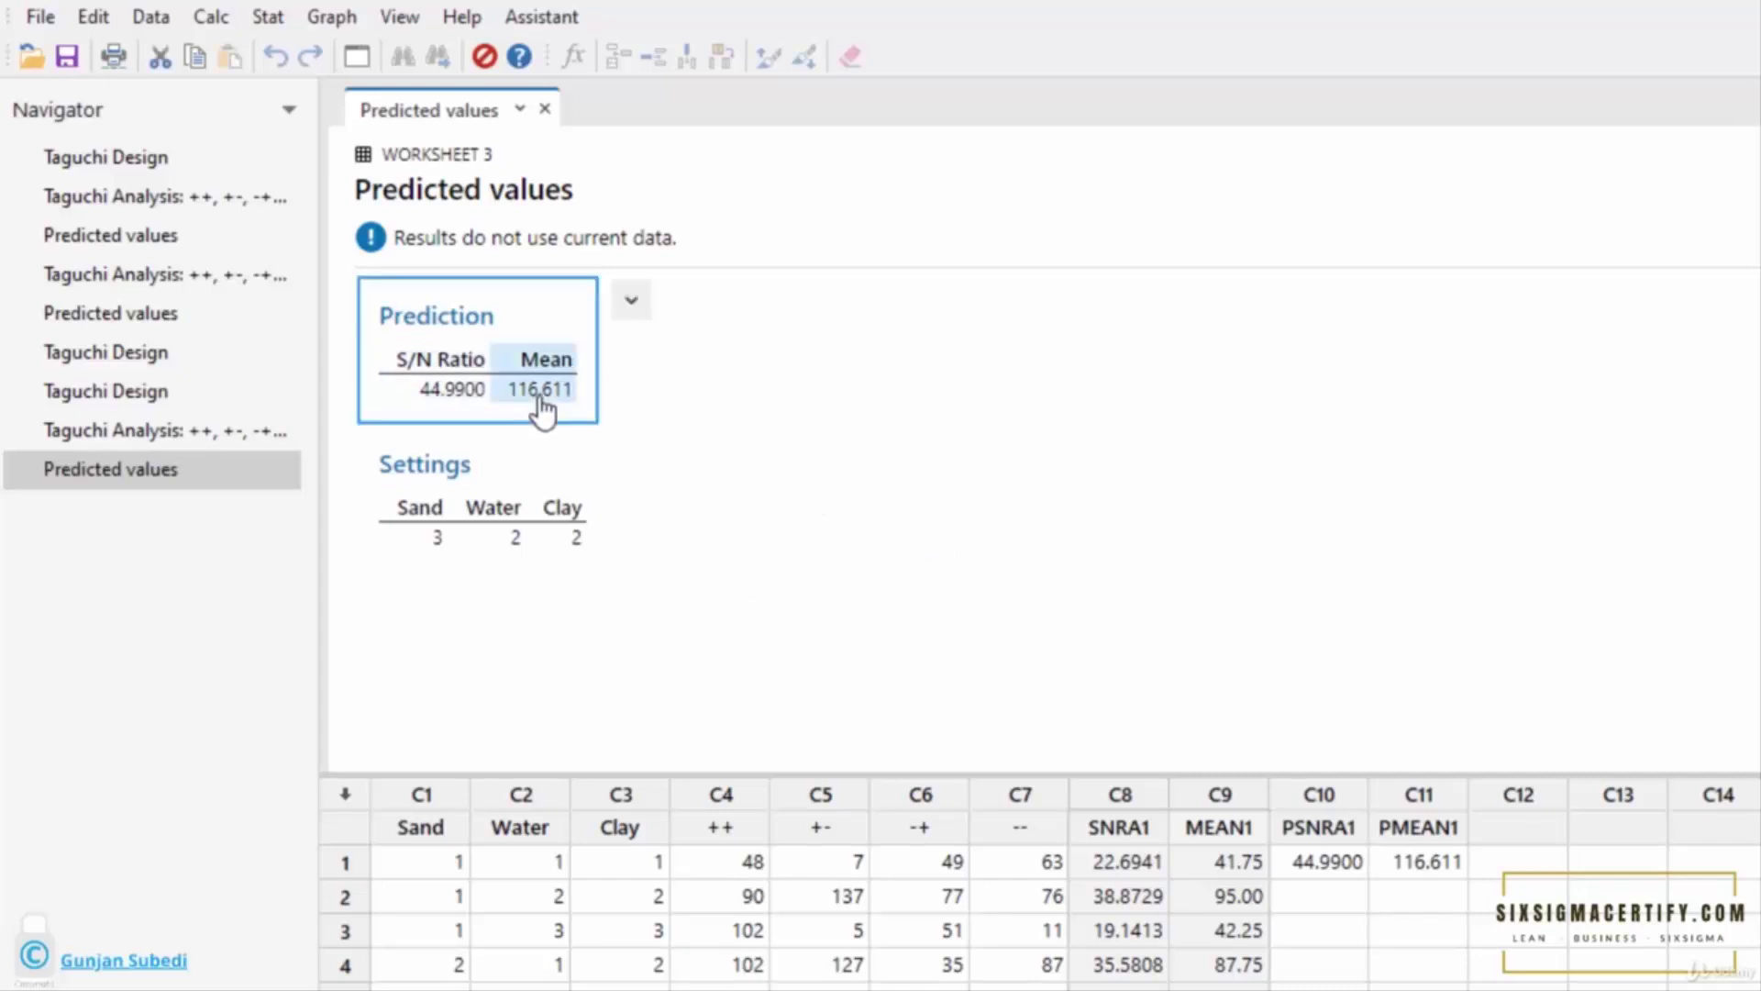
{"action": "left_click", "coordinate": [418, 511]}
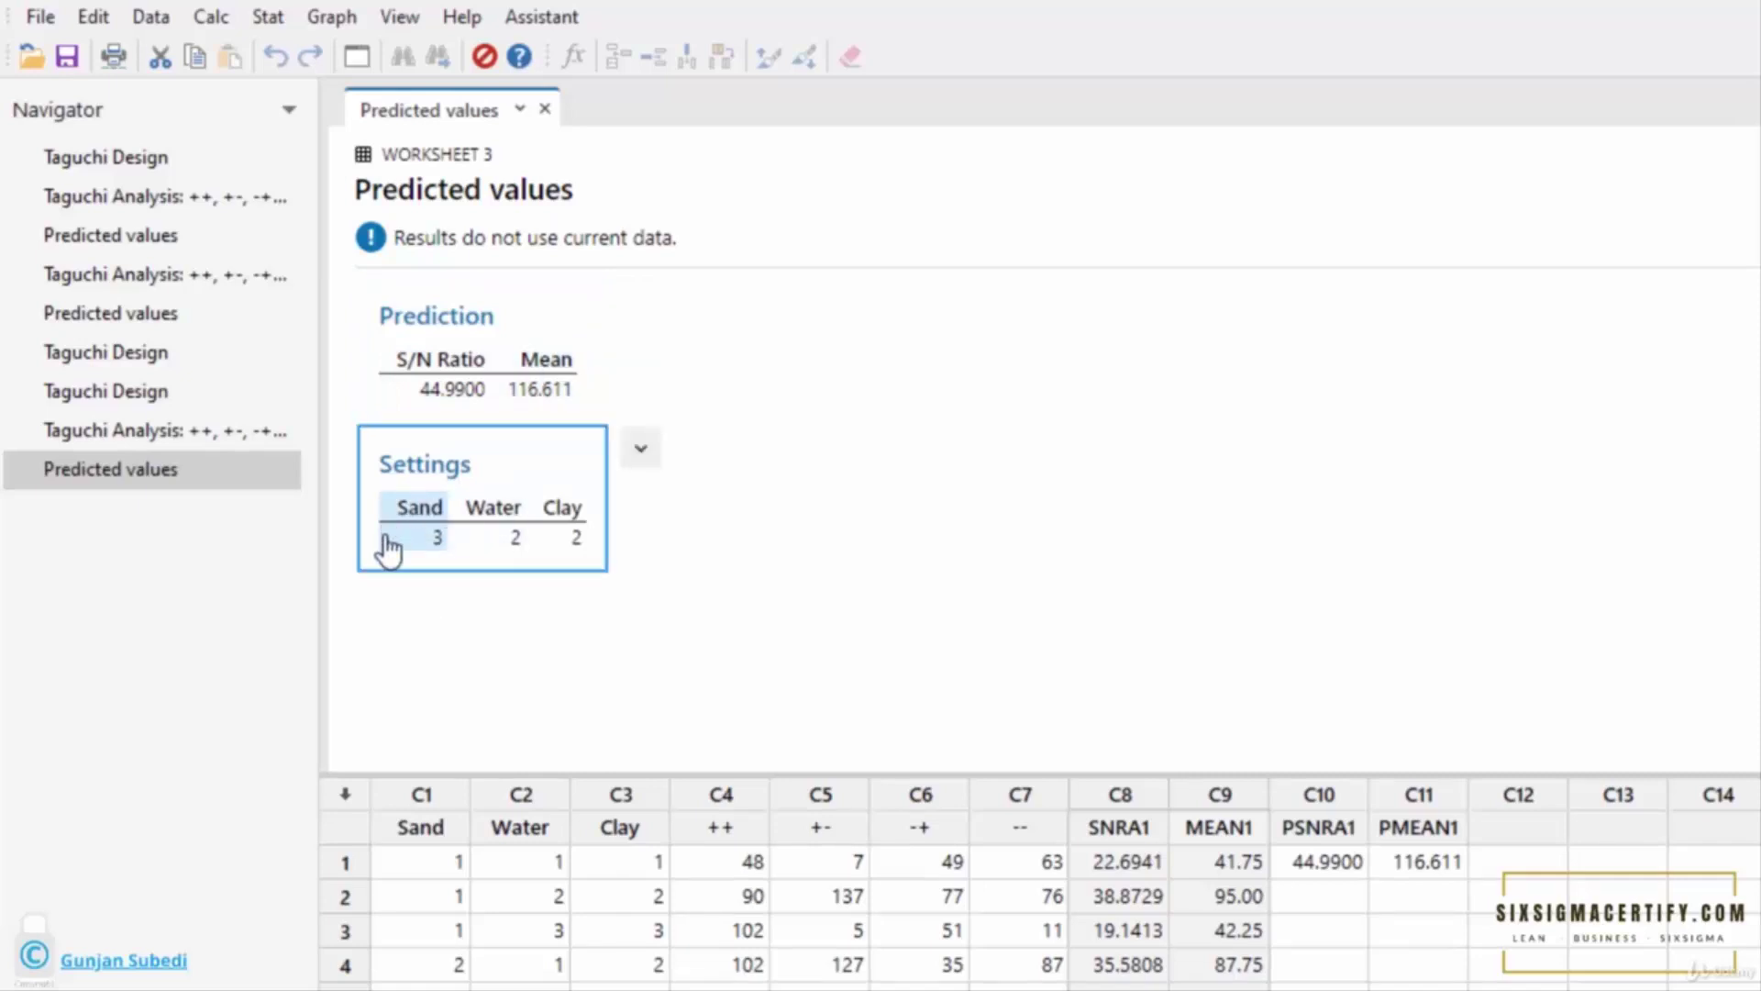